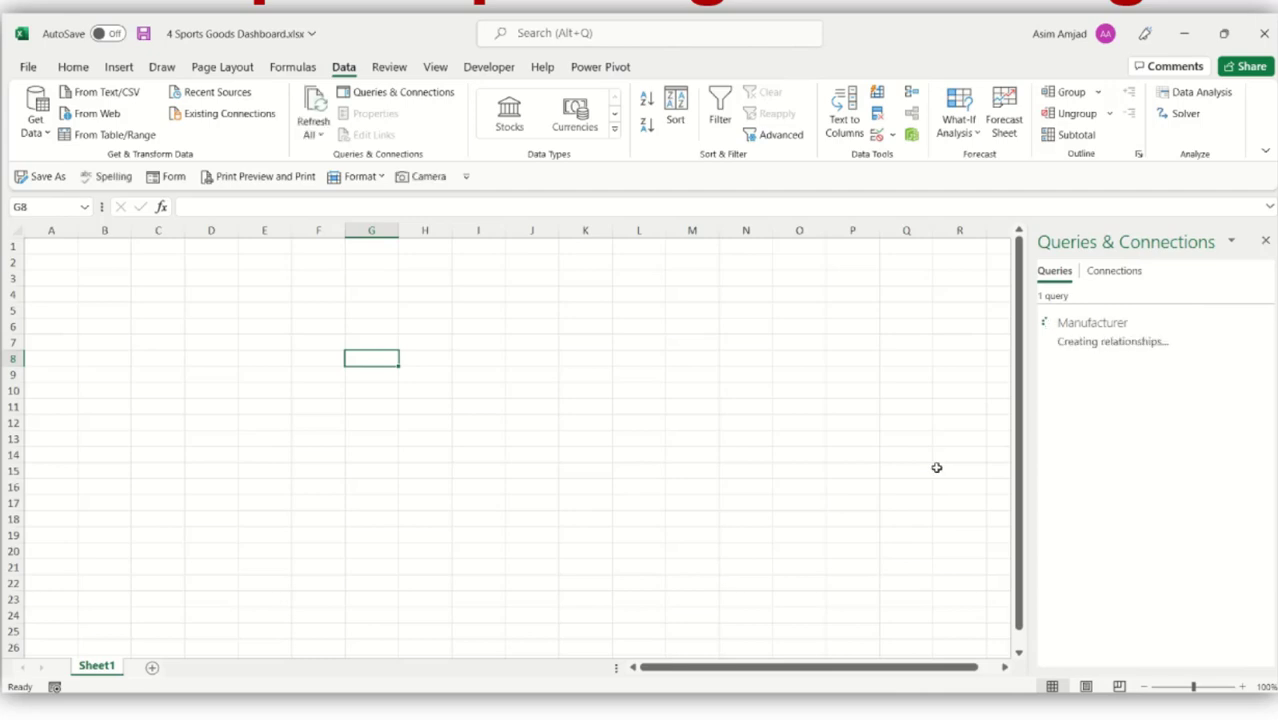
- Import Products.csv from the Sports Goods Dashboard data folder and load it straight into the workbook
click(128, 97)
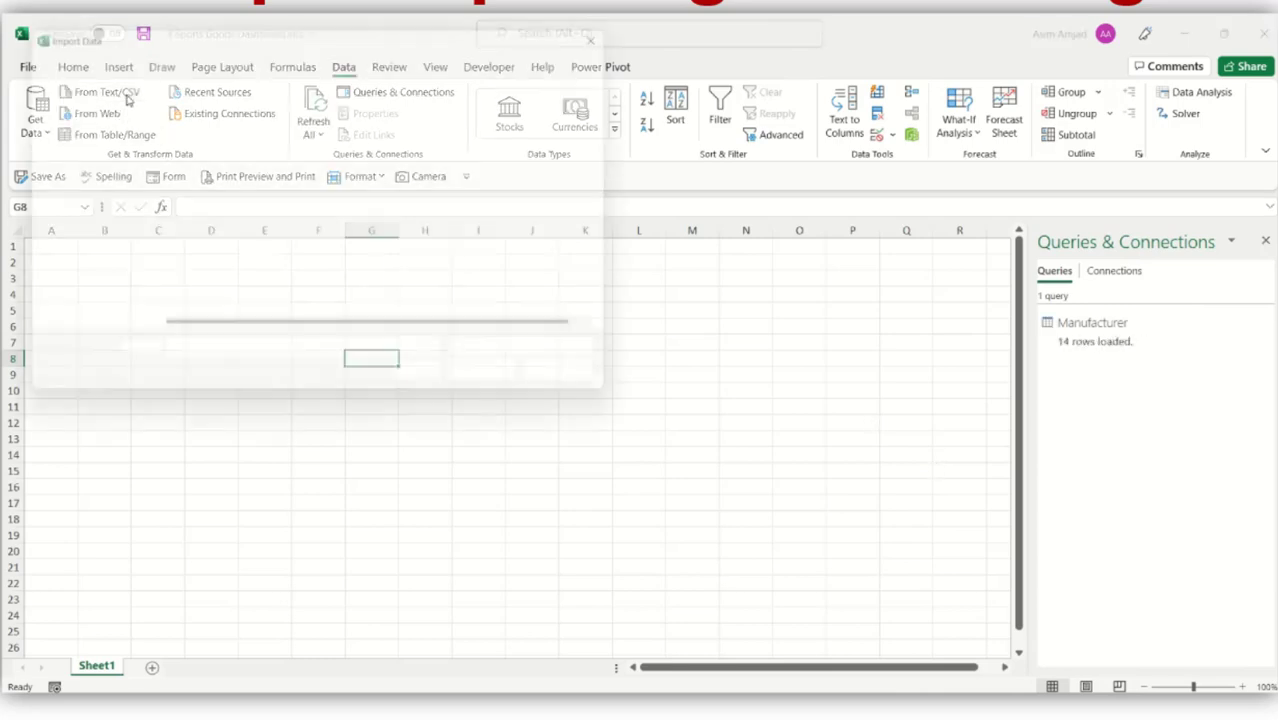
click(210, 202)
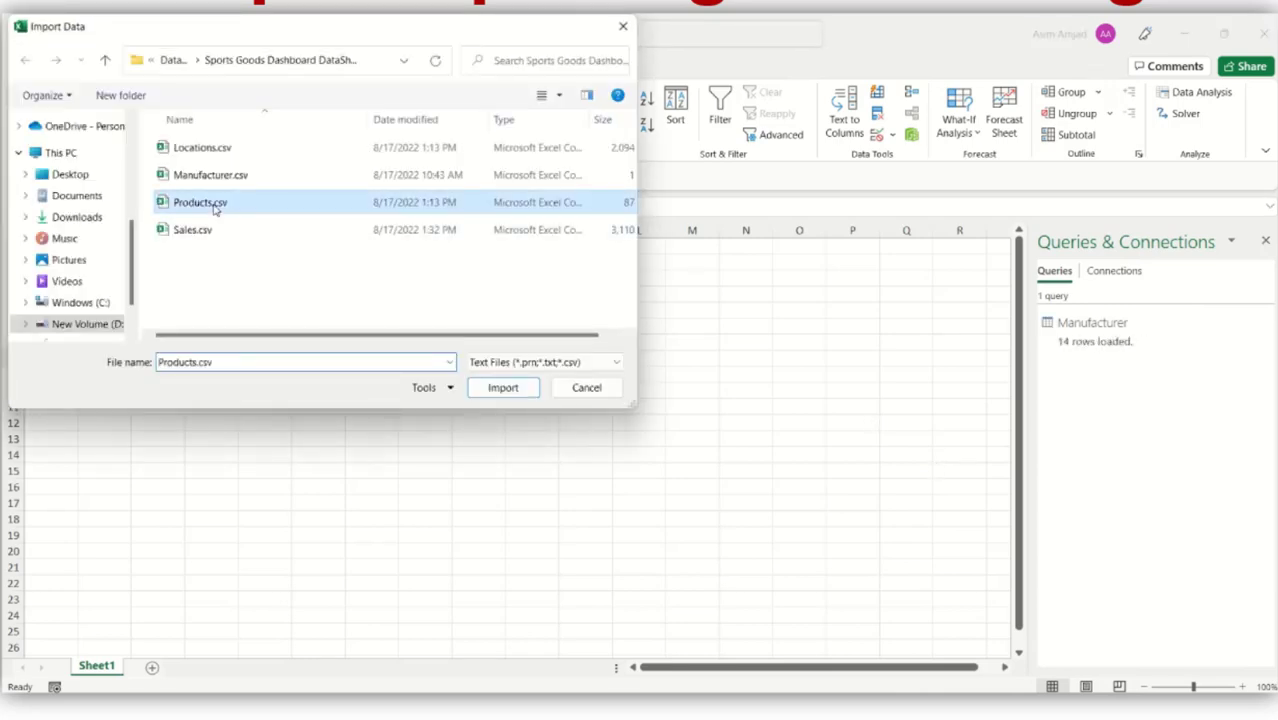
click(503, 388)
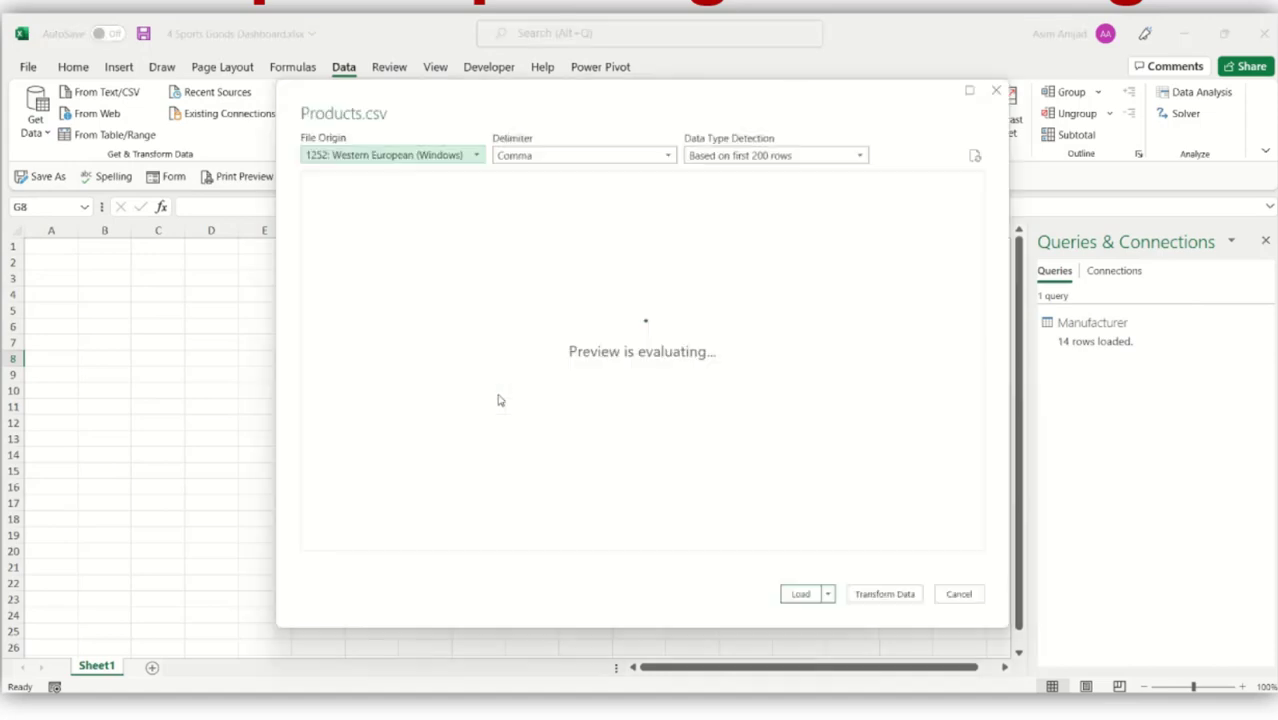
click(810, 594)
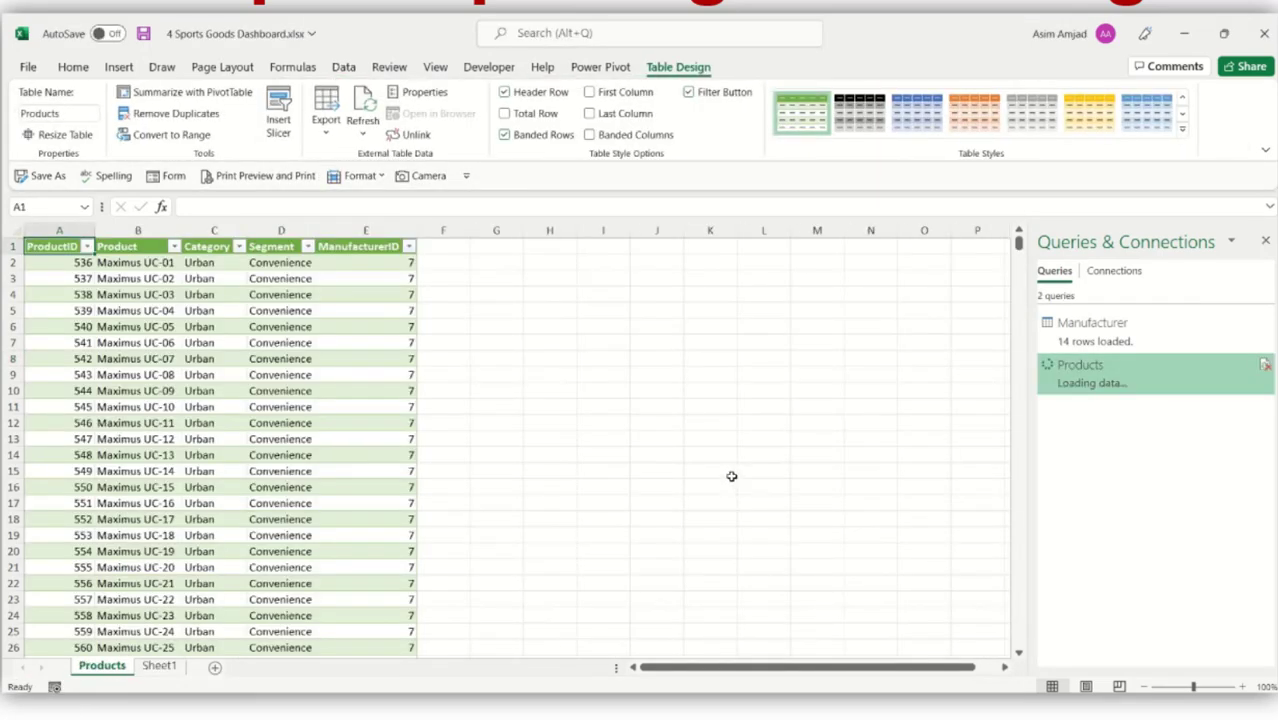
- Delete columns A through E holding the loaded table on the Products sheet
drag(59, 230, 348, 245)
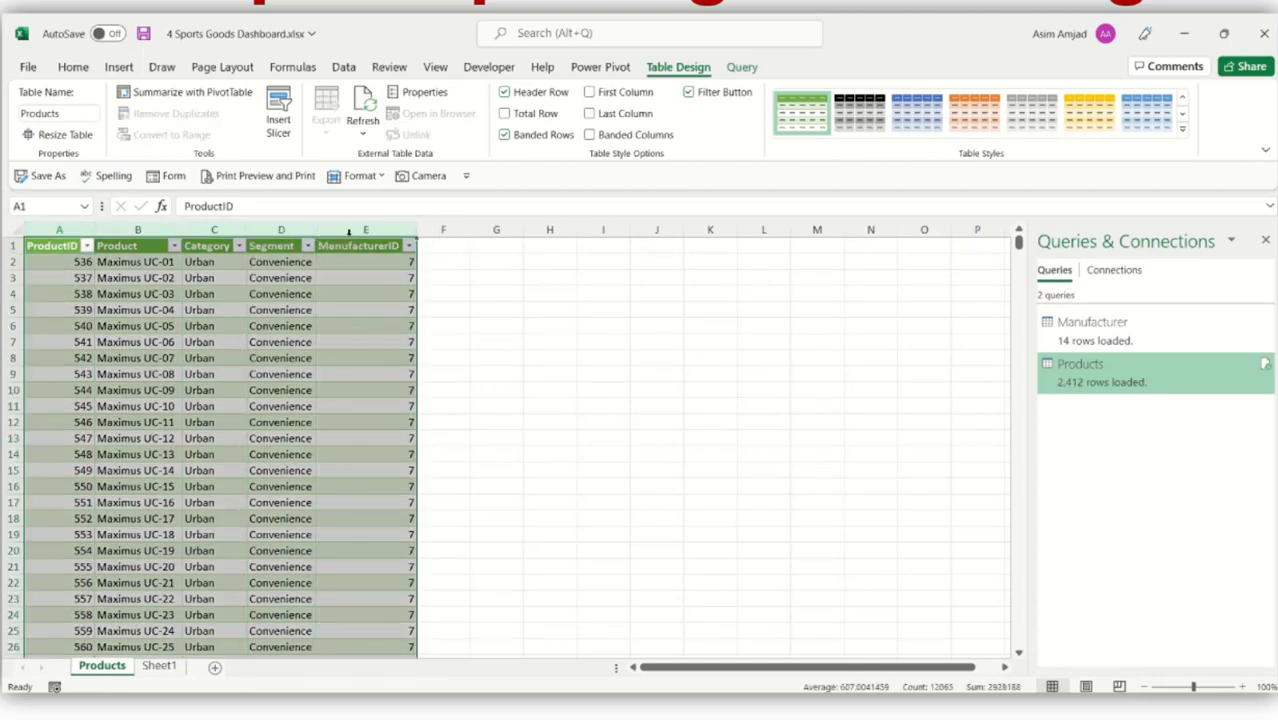
right_click(348, 232)
click(405, 429)
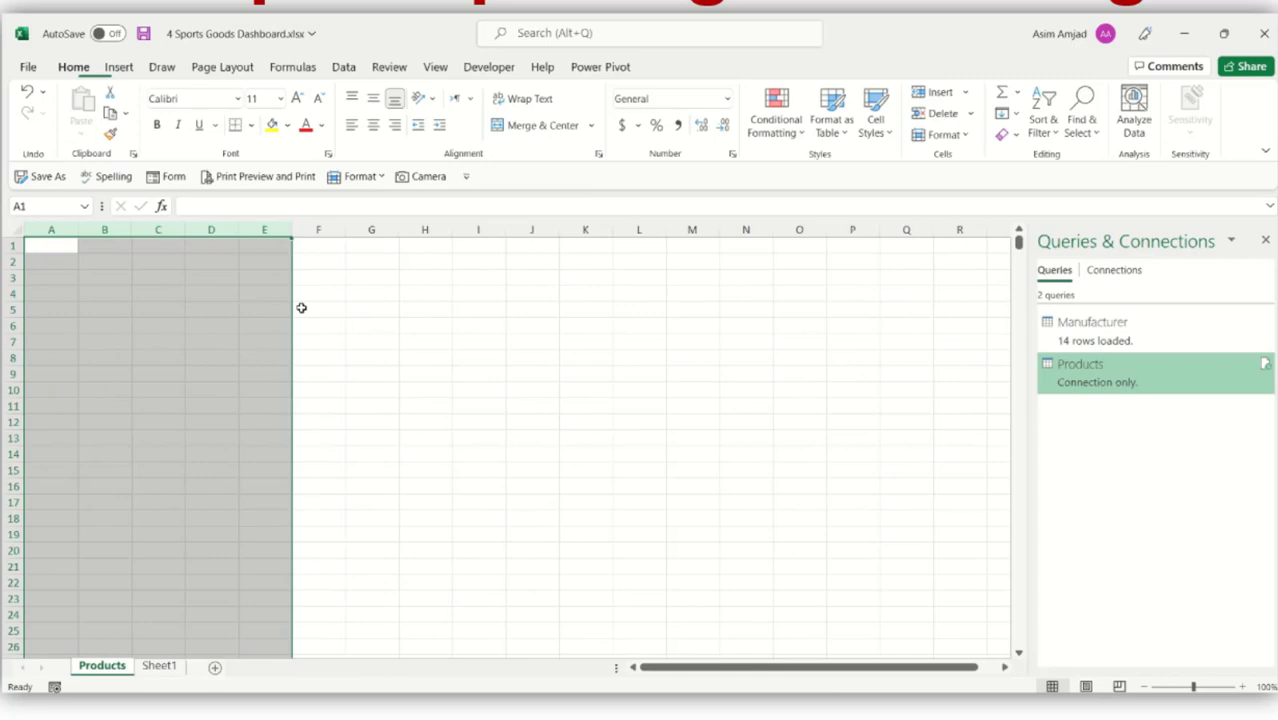
click(38, 248)
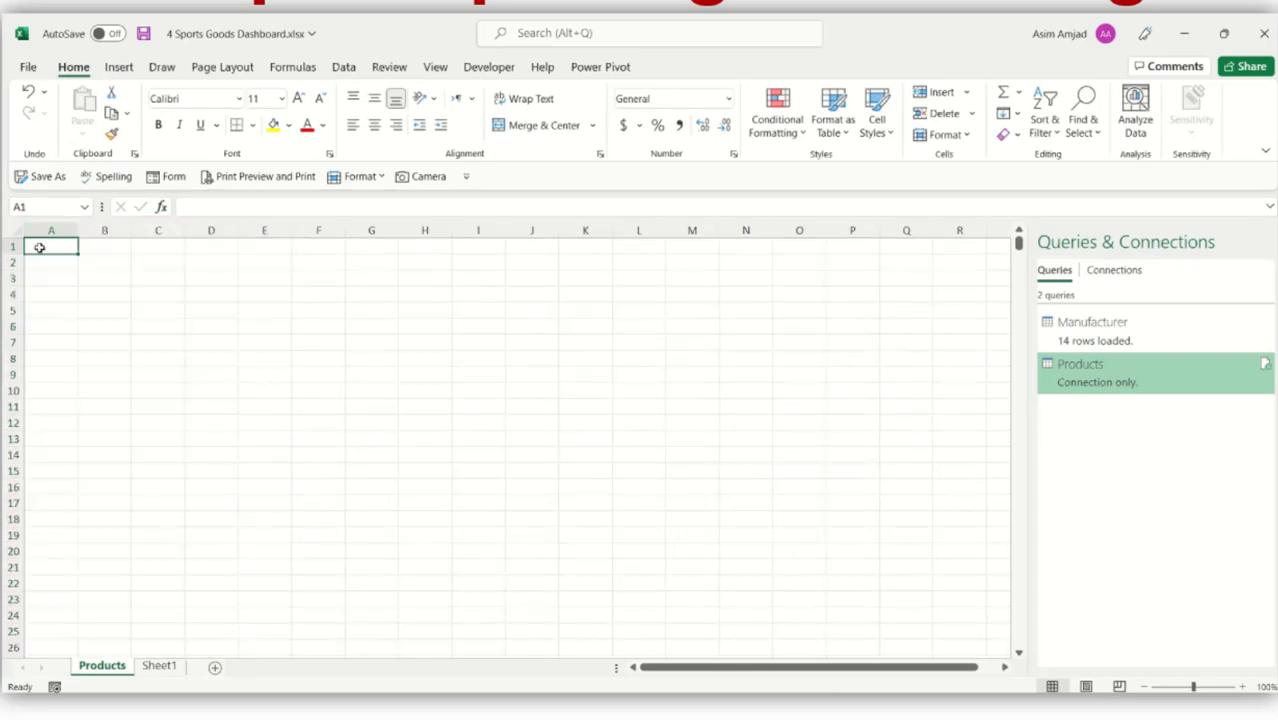
- Set the Products query to load as Only Create Connection and add its data to the Data Model
right_click(1104, 381)
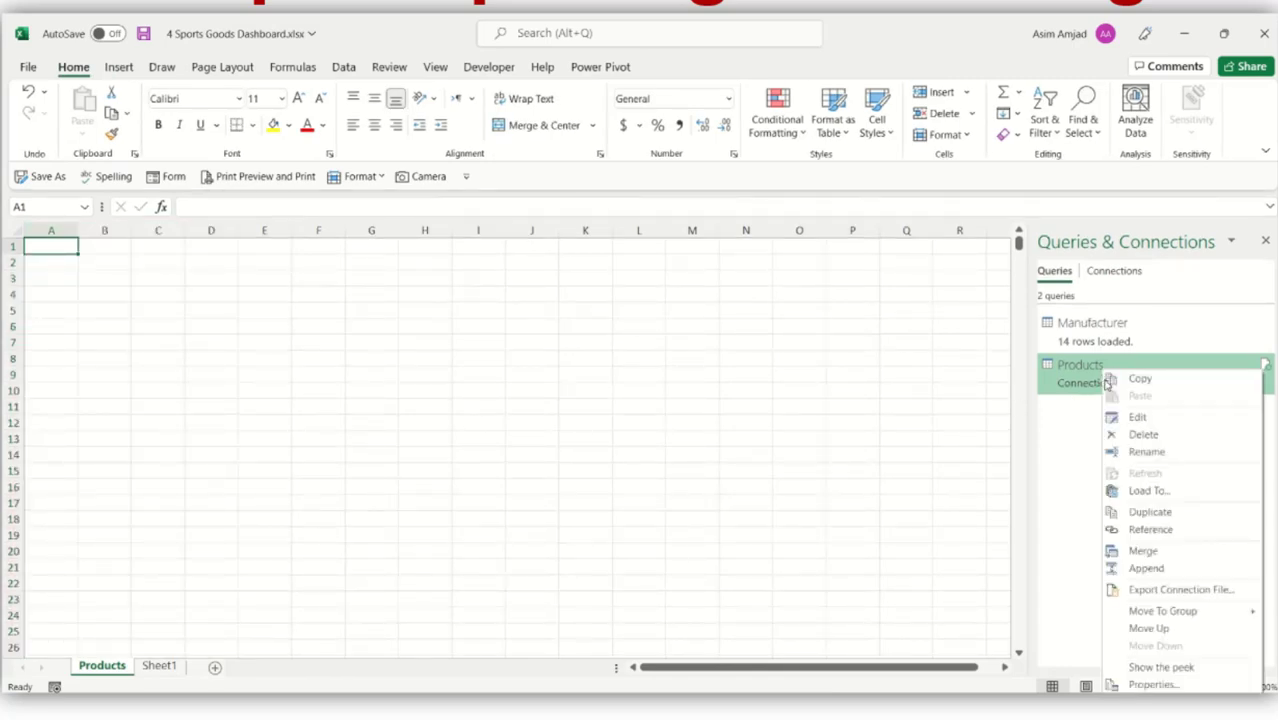
click(1147, 494)
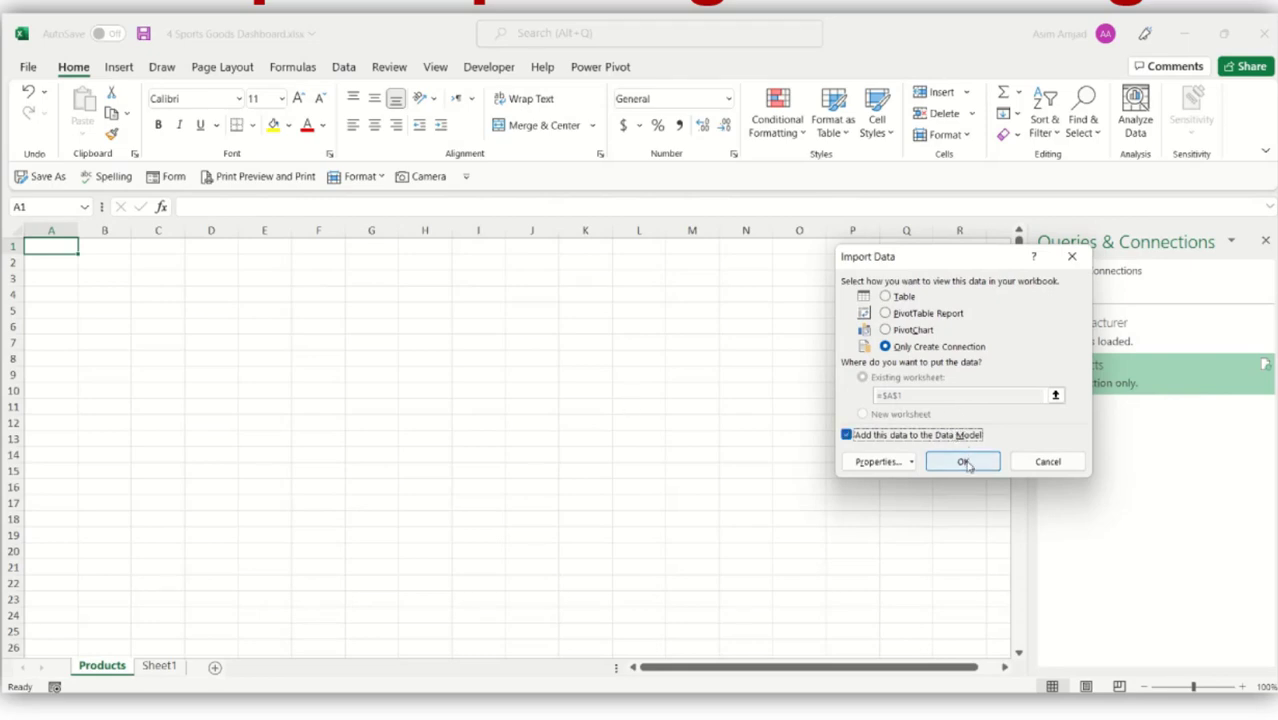
click(963, 462)
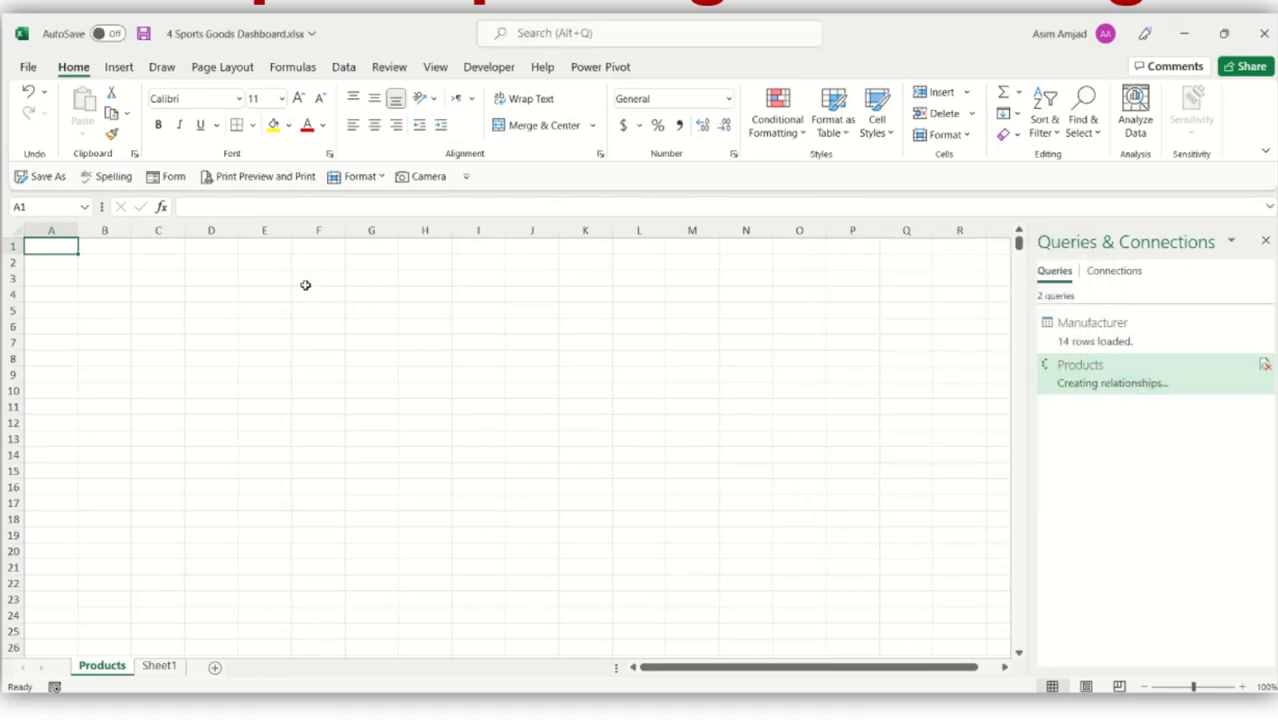
- Import Sales.csv and open it for transformation in the Power Query Editor
click(343, 68)
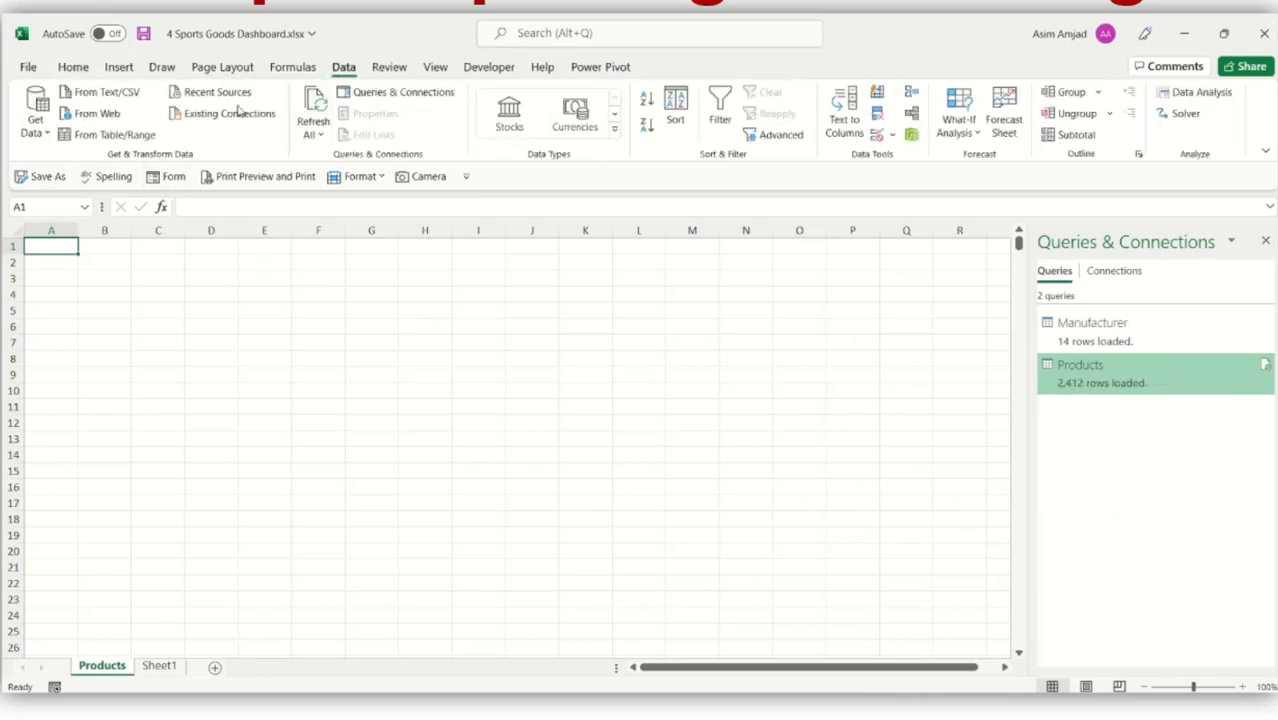
click(106, 92)
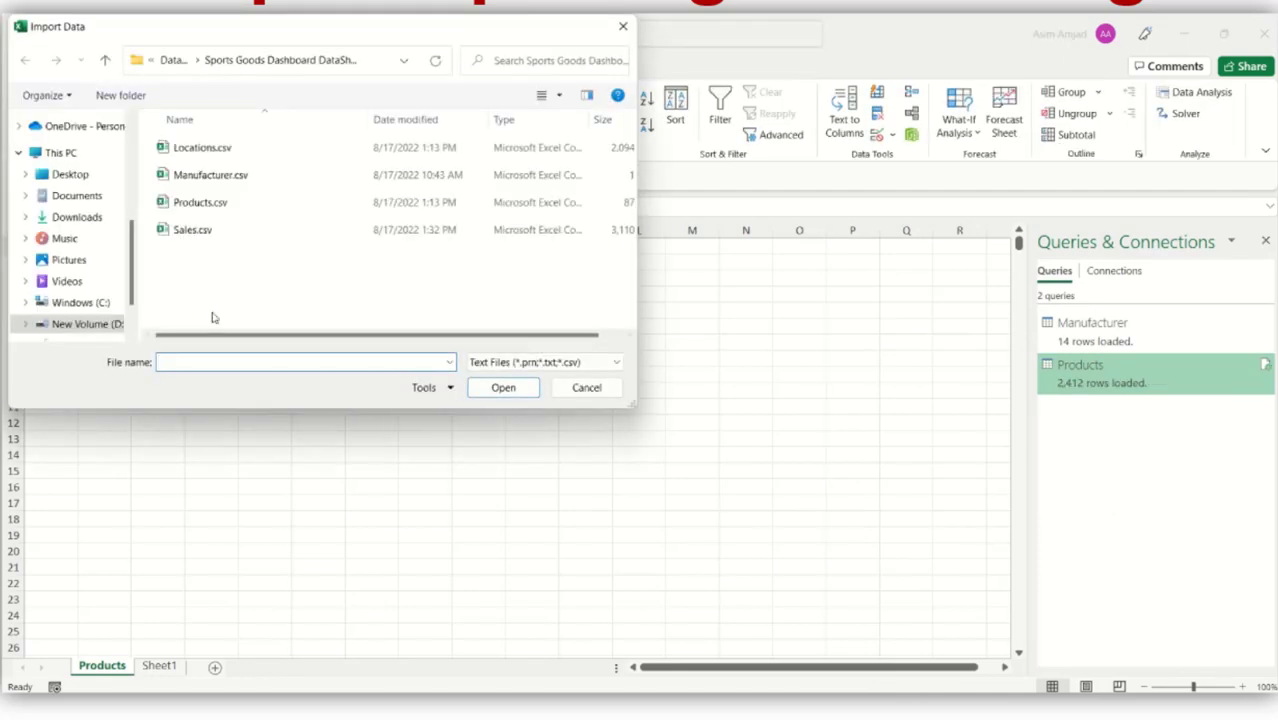
click(211, 232)
click(500, 387)
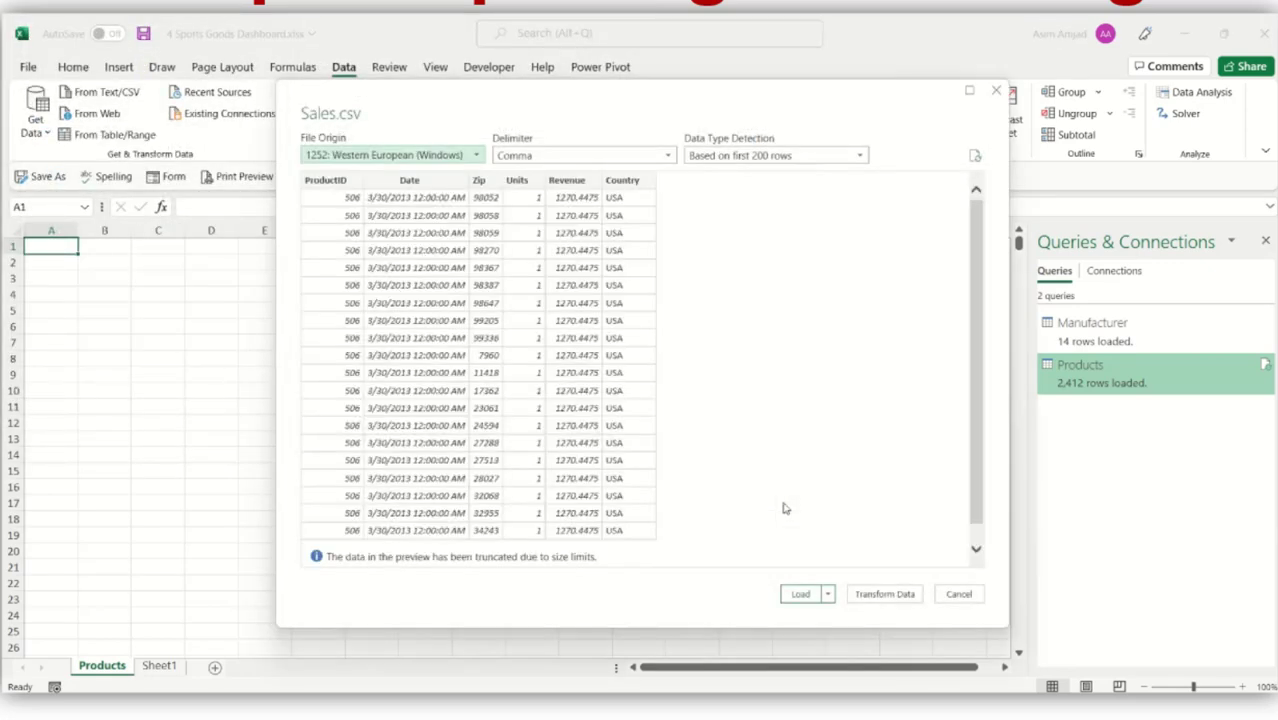
click(878, 594)
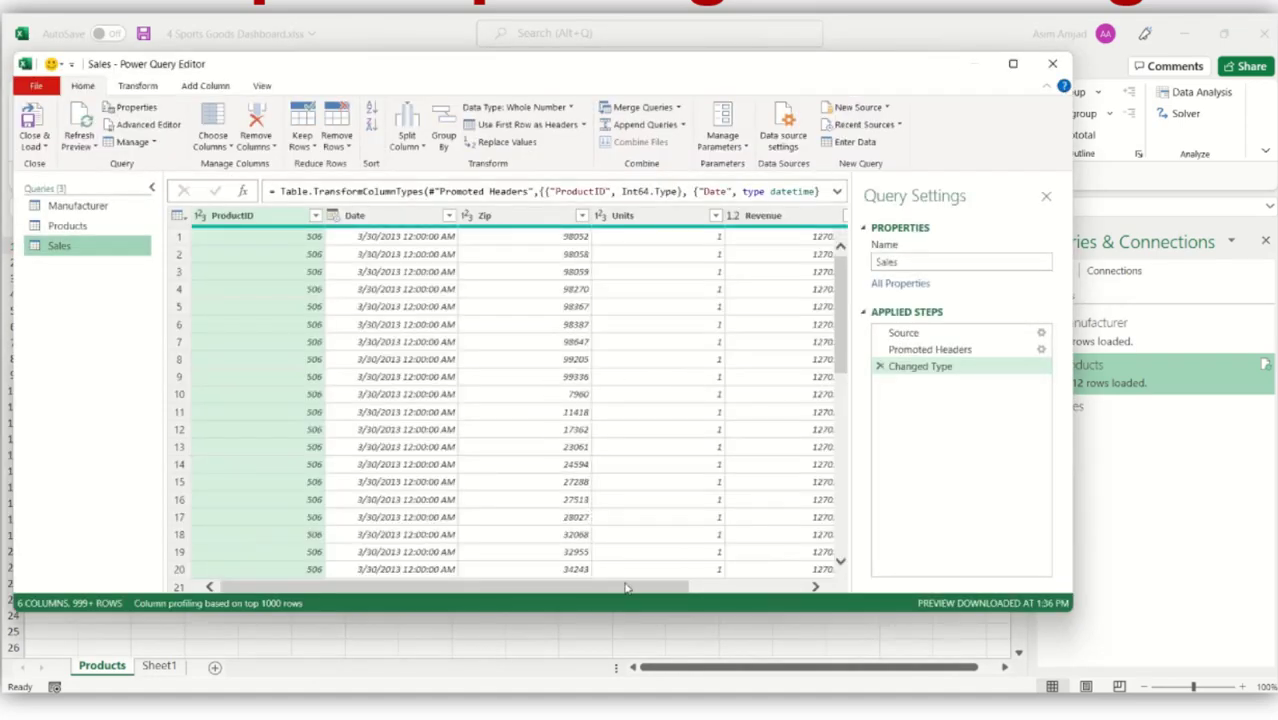
- Add a merged column named CountryZip to the Sales query, combining Country followed by Zip with no separator
drag(626, 587, 756, 590)
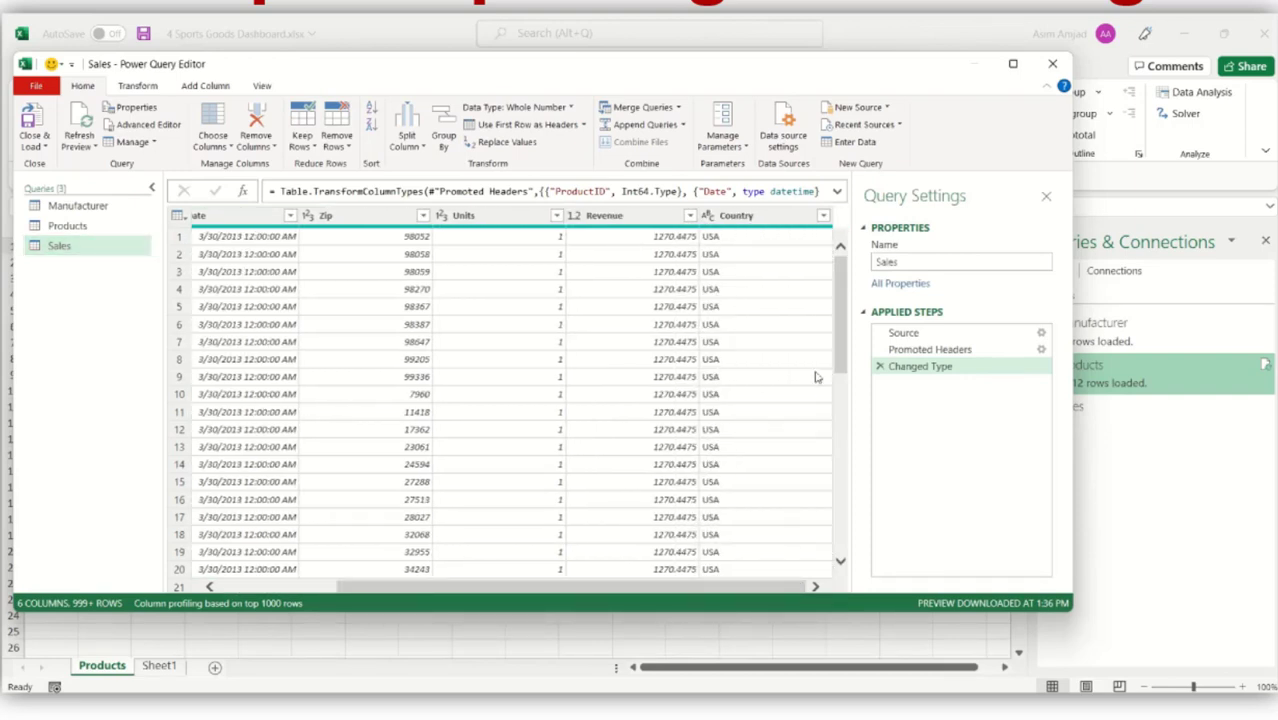
click(742, 231)
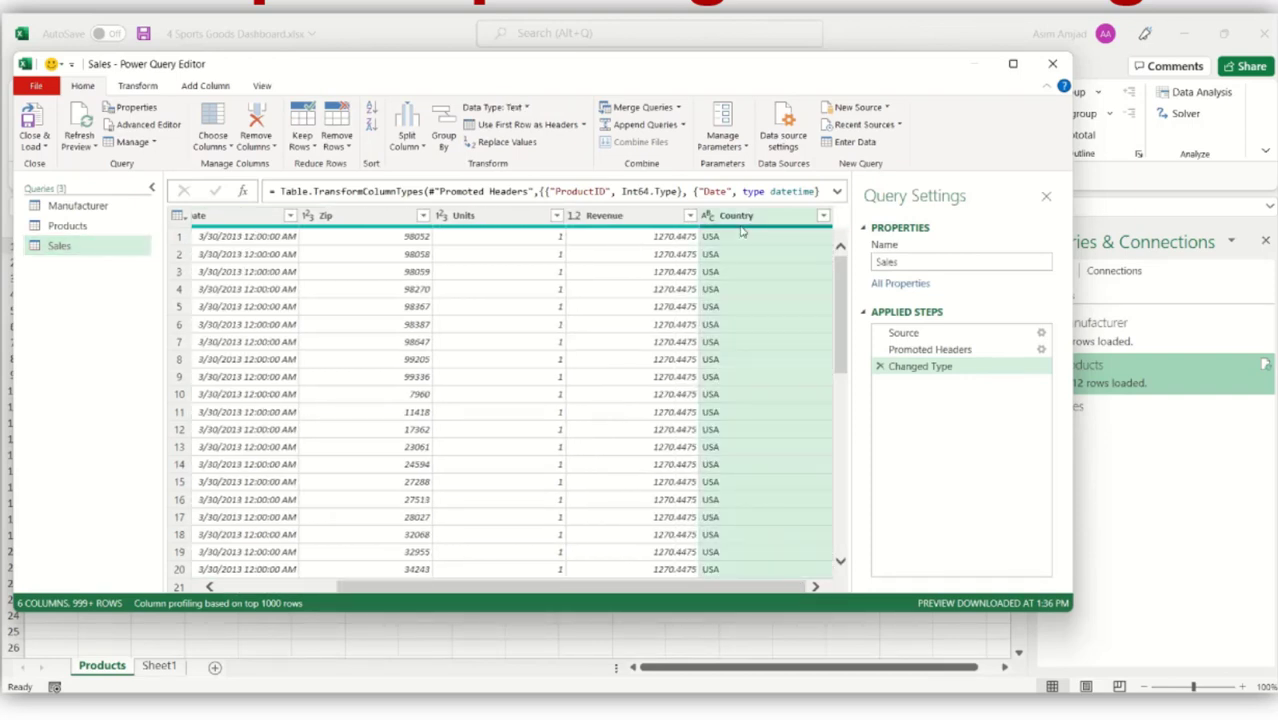
ctrl+click(392, 218)
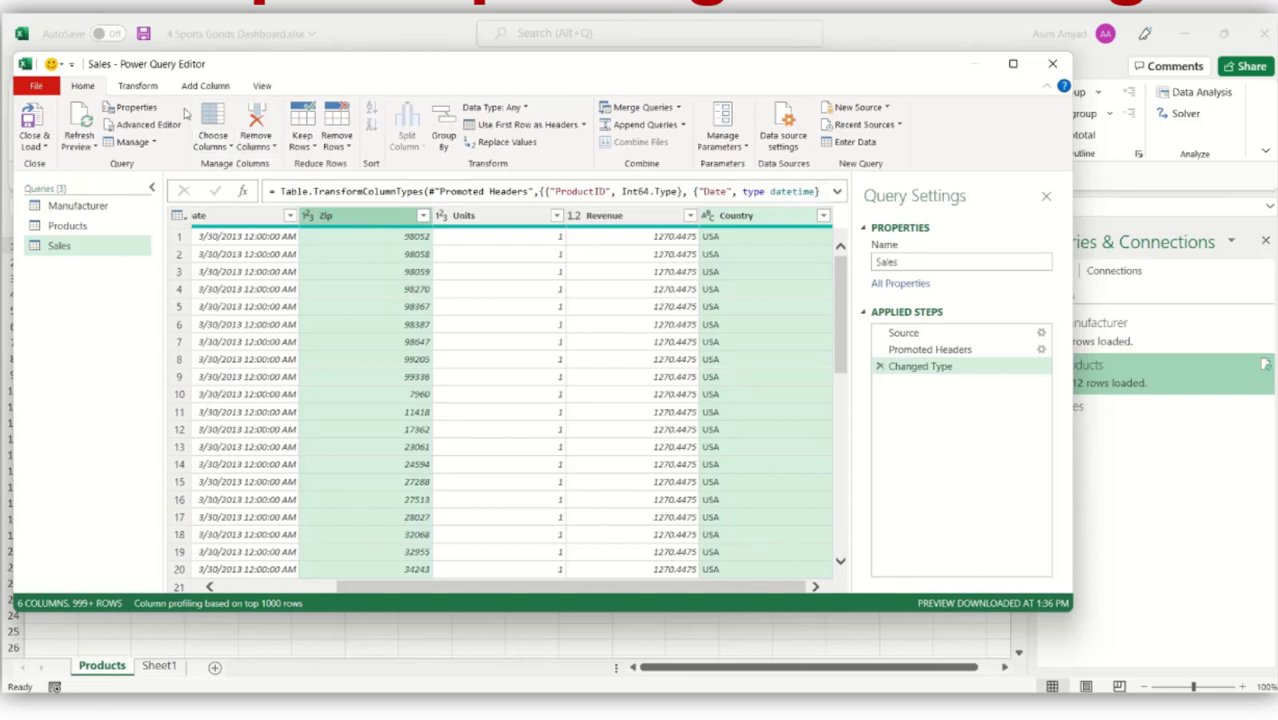
click(138, 86)
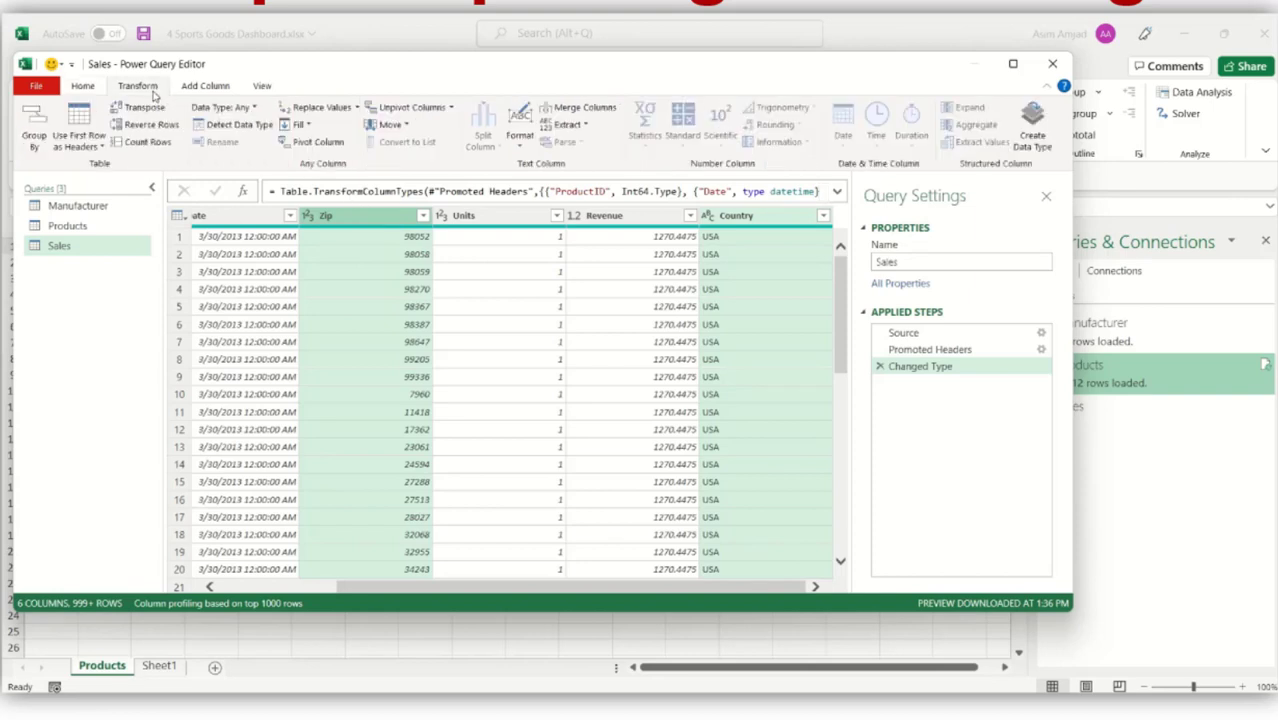
click(203, 88)
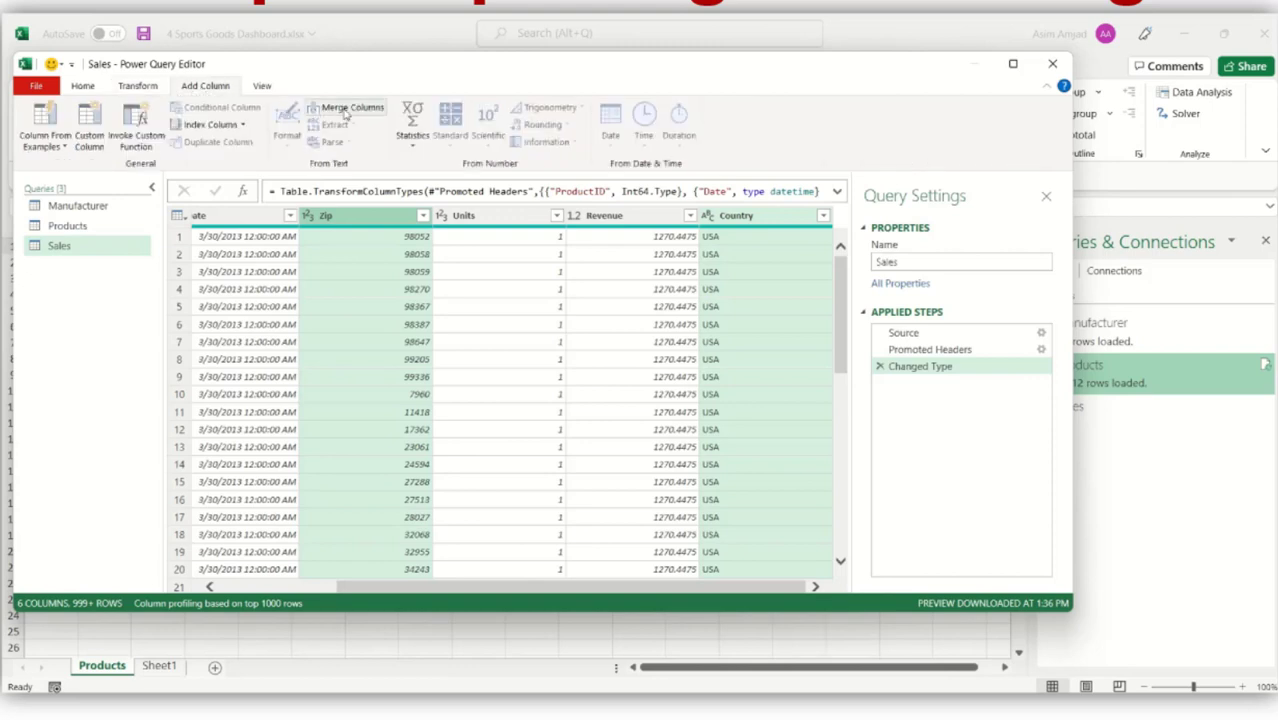
click(340, 107)
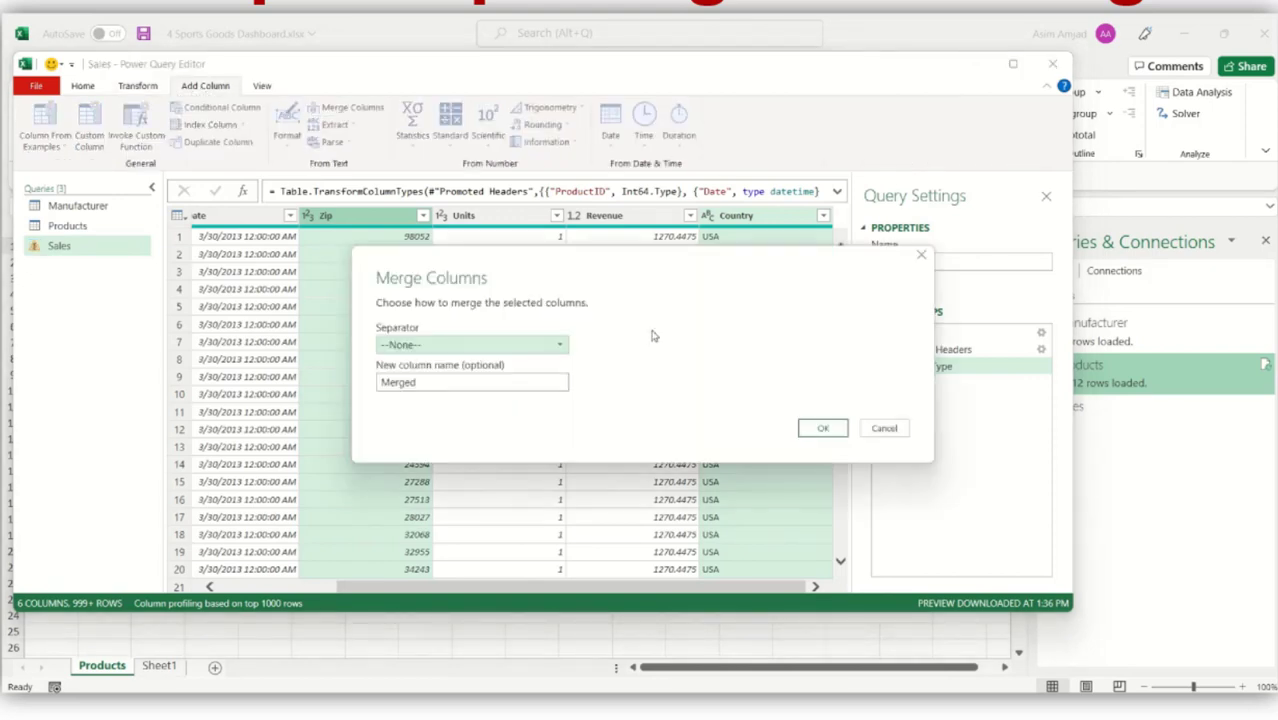
drag(496, 382, 344, 390)
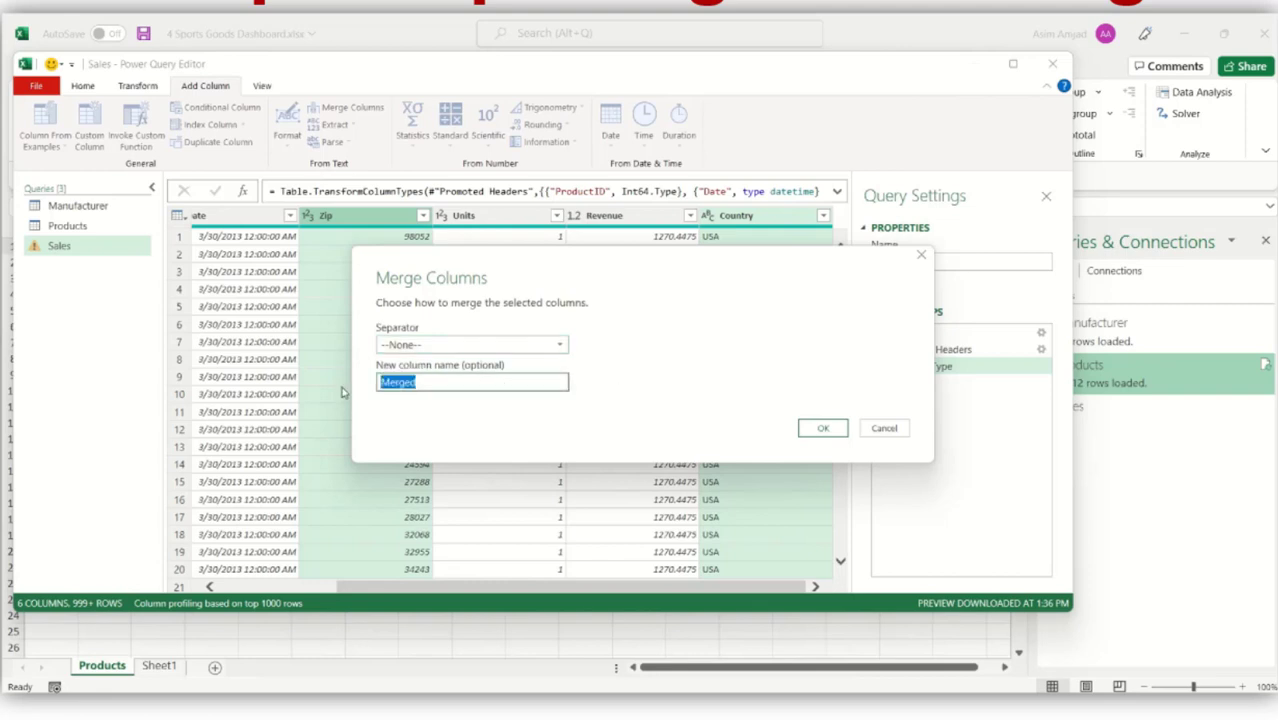
text(CountryZip)
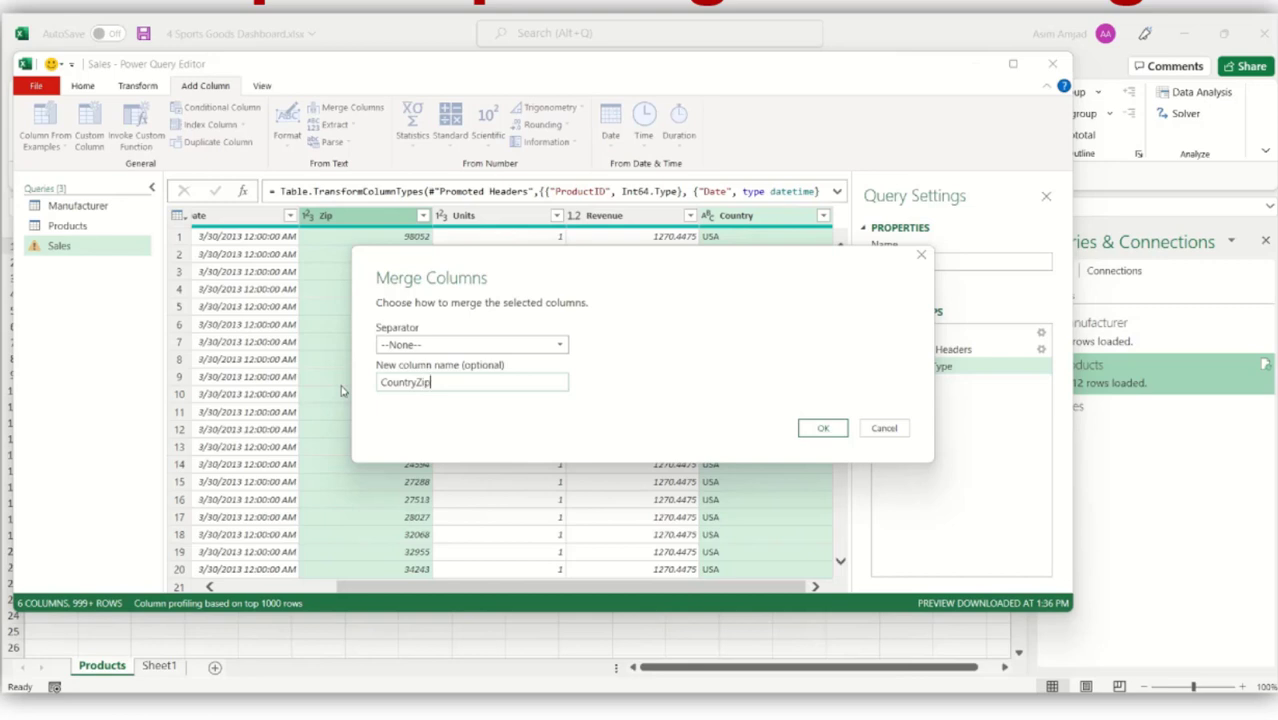
click(822, 428)
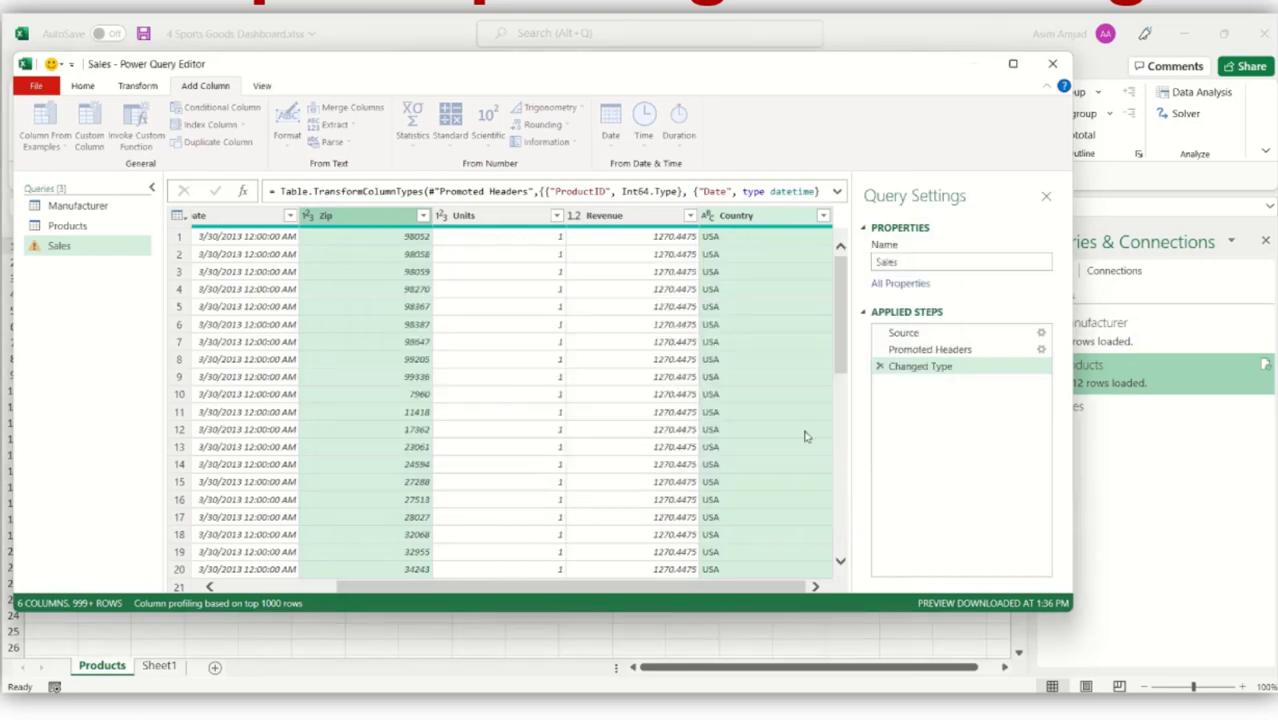
click(726, 589)
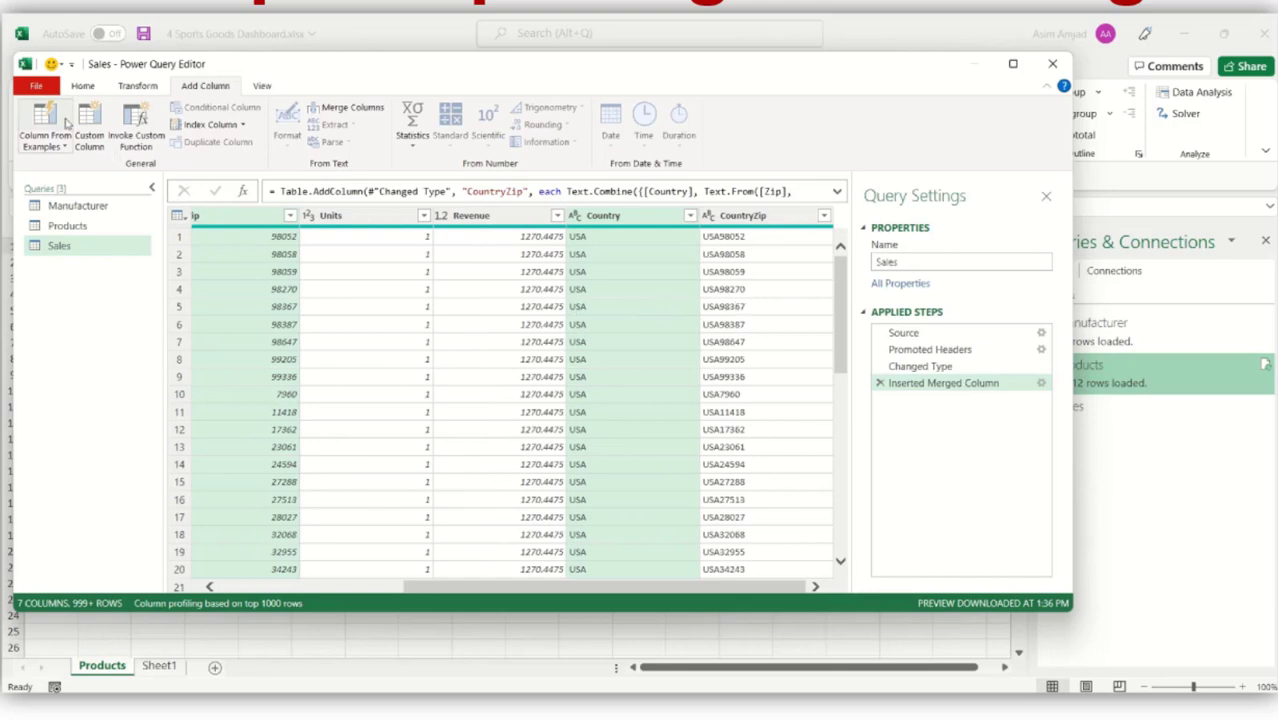
- Close the query editor and load Sales as Only Create Connection, adding the data to the Data Model
click(80, 87)
click(45, 145)
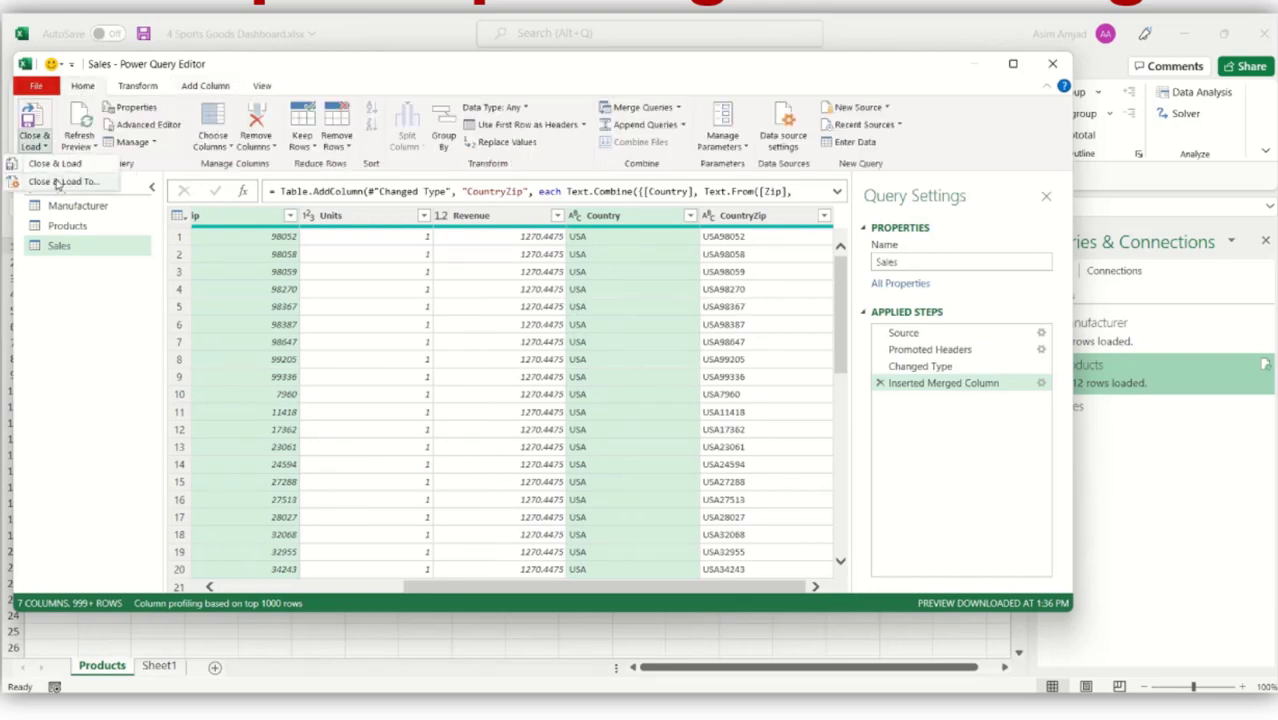
click(40, 170)
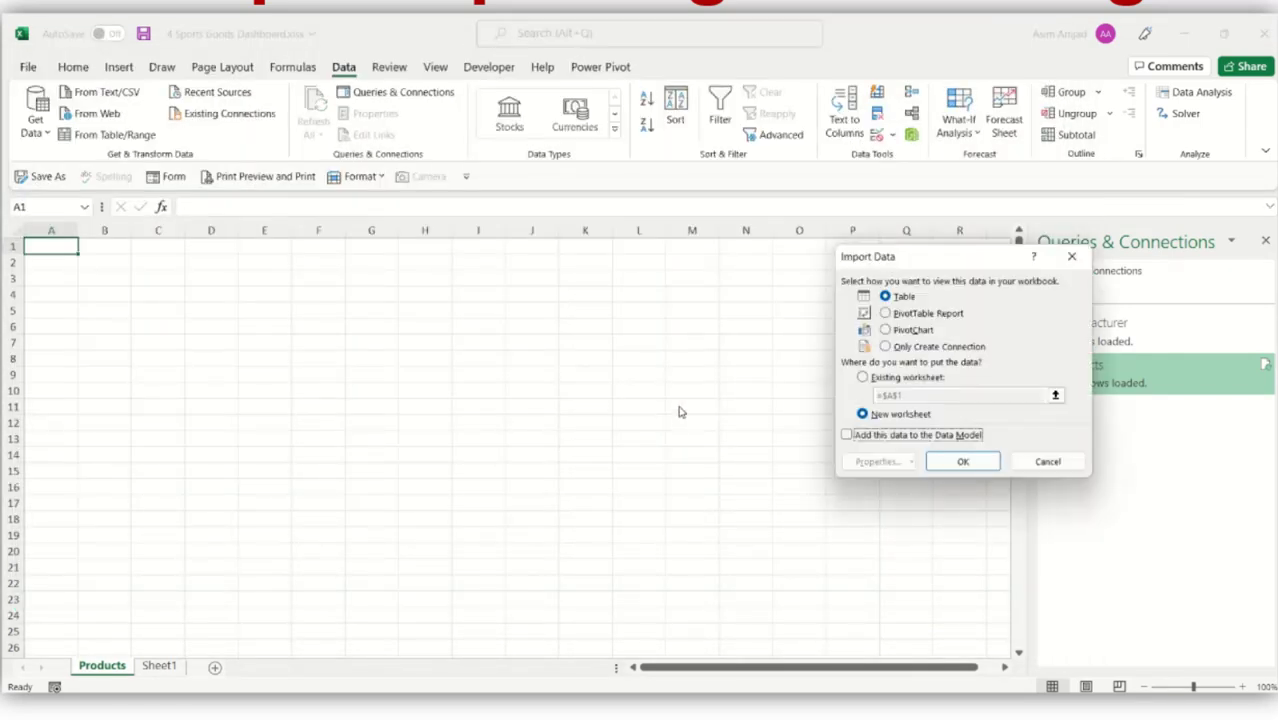
click(918, 348)
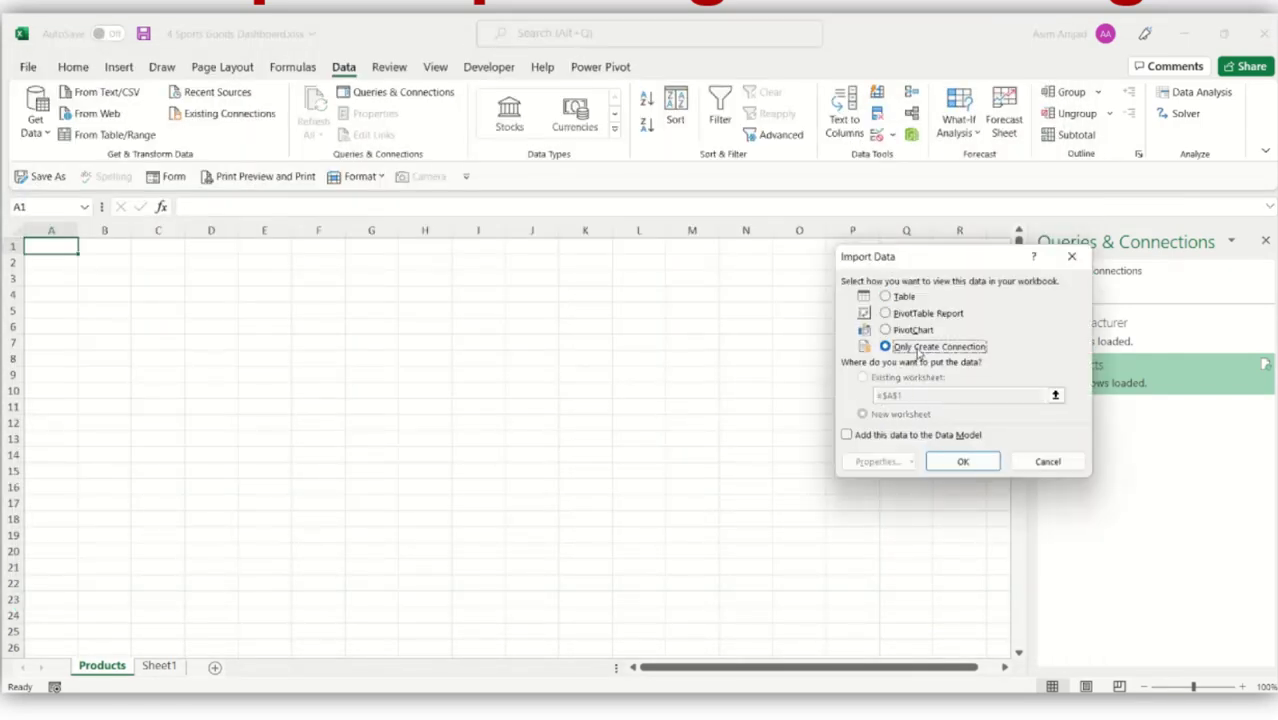
click(912, 437)
click(948, 466)
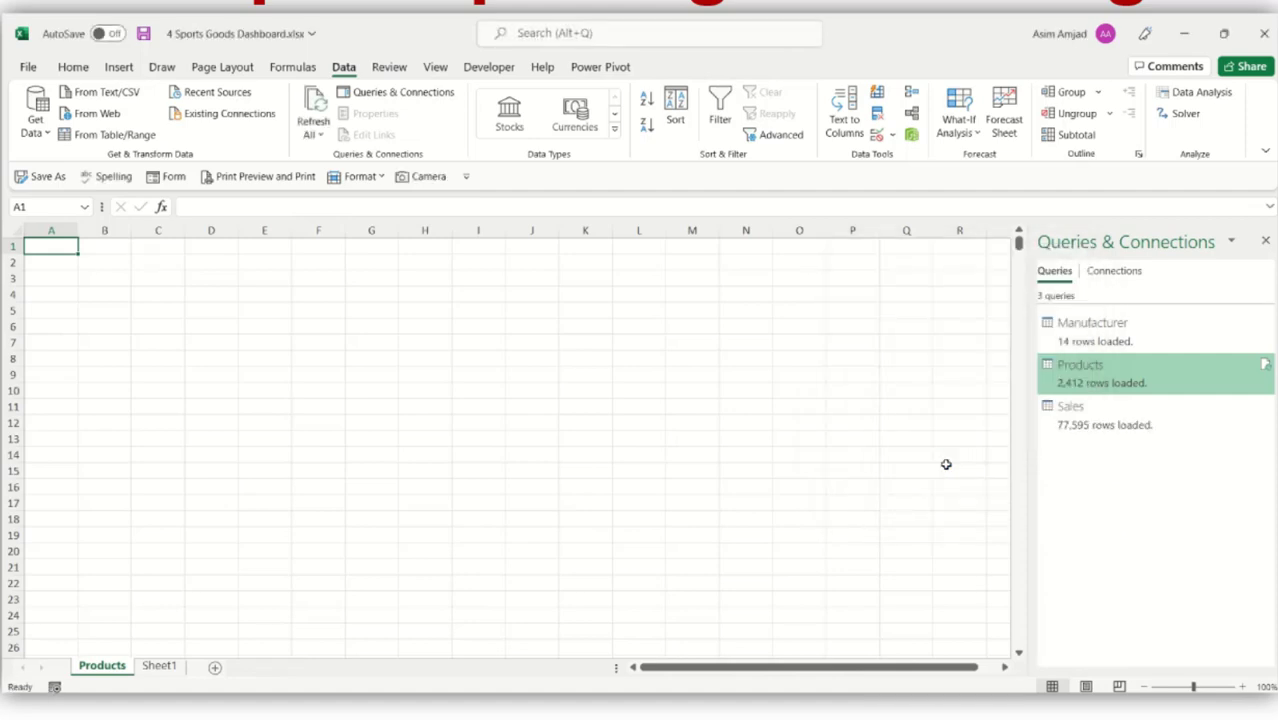
- Import Locations.csv and open it for transformation in the Power Query Editor
click(133, 93)
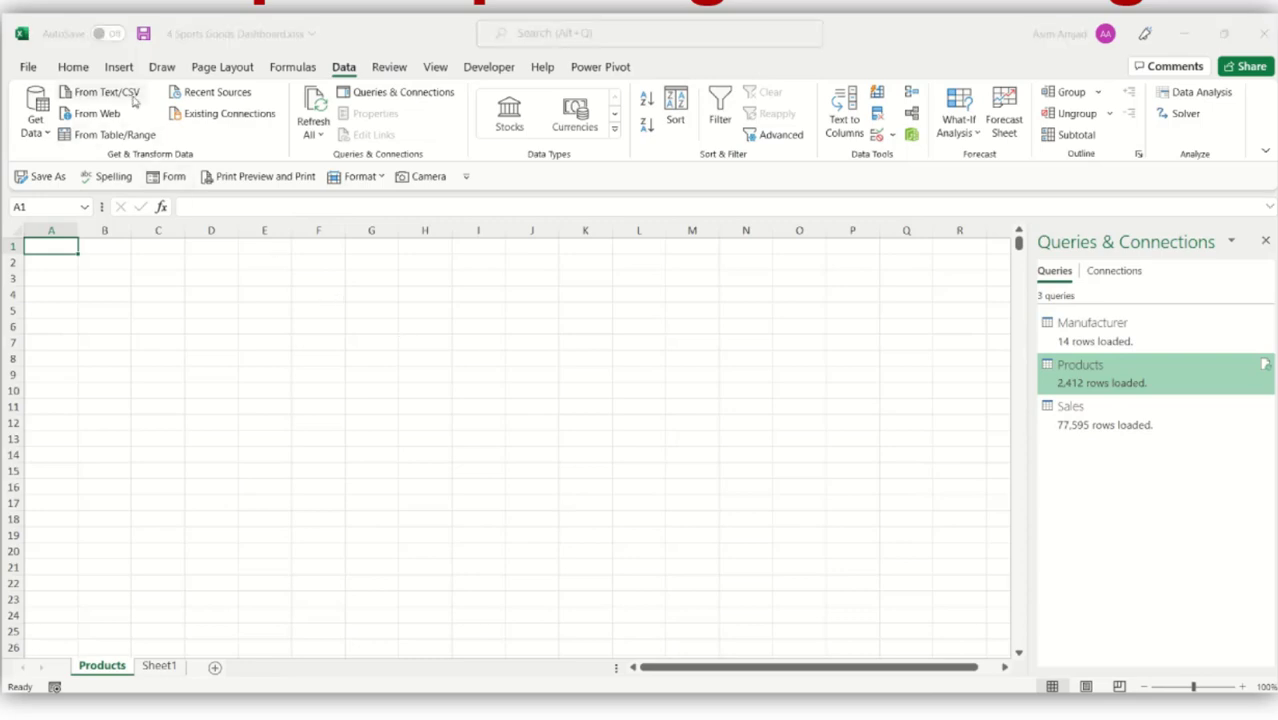
click(238, 153)
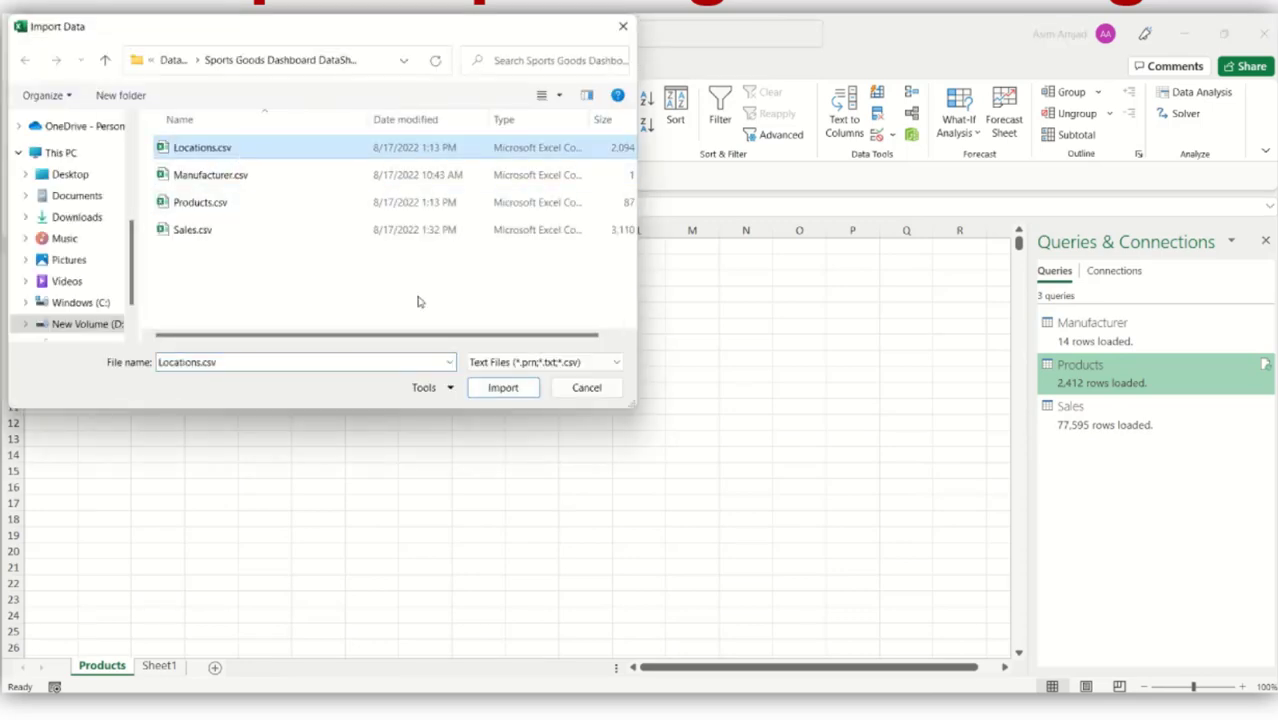
click(501, 387)
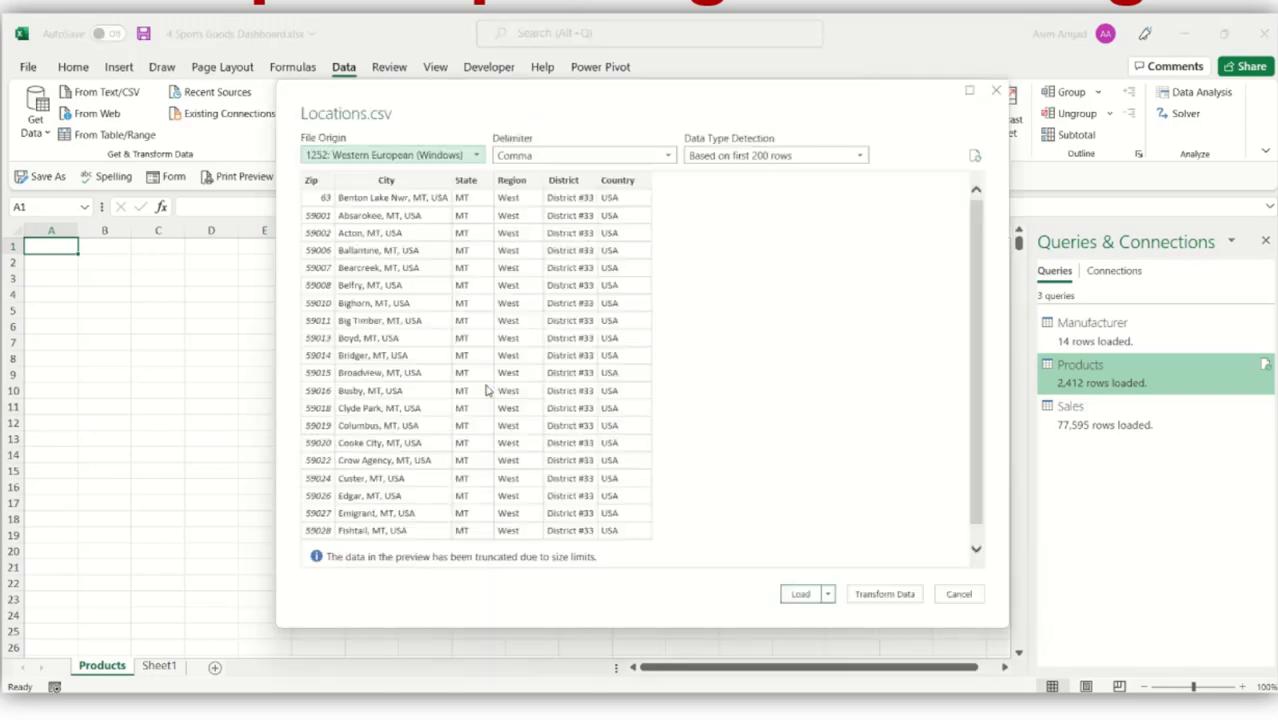
click(885, 594)
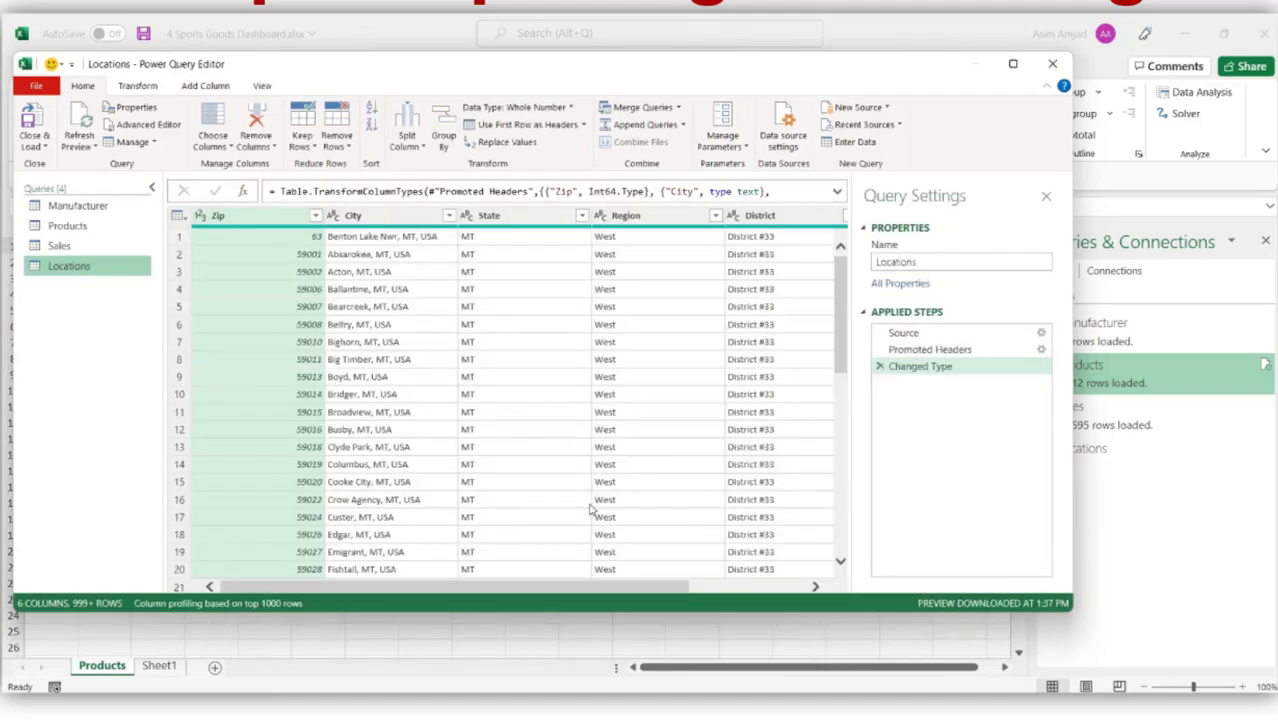
- Remove the District column from the Locations query
click(779, 219)
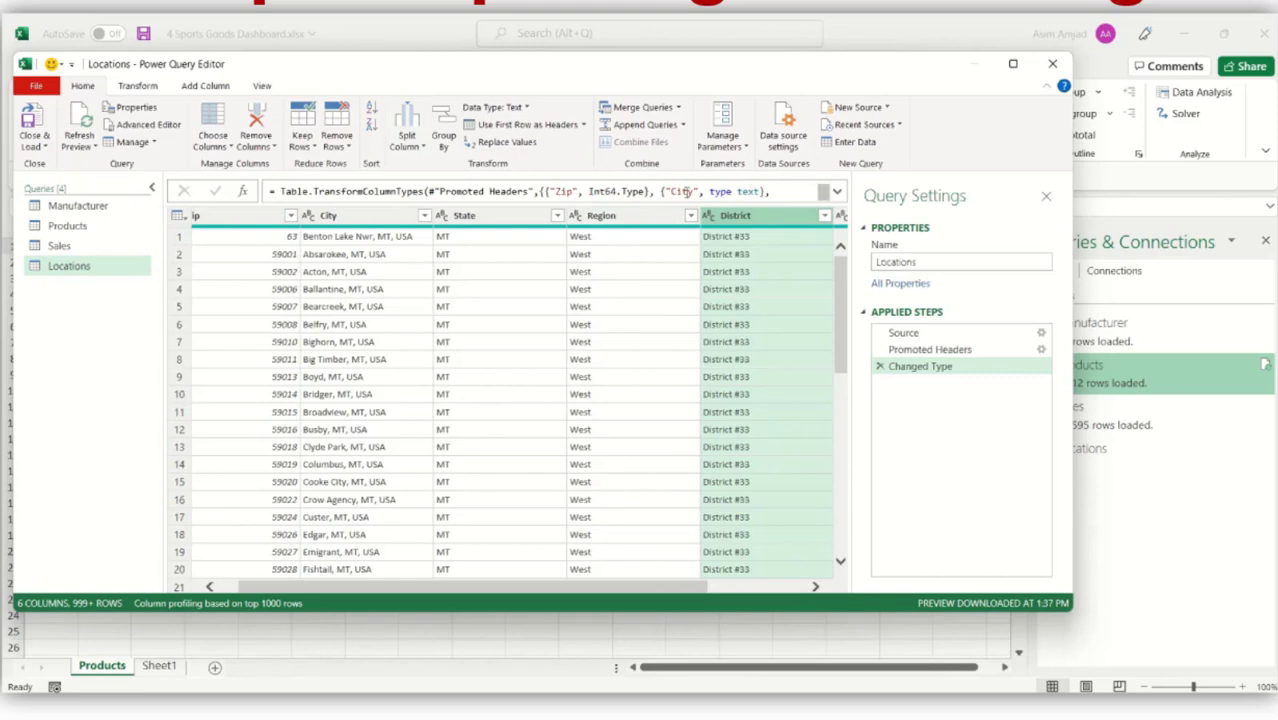
right_click(733, 220)
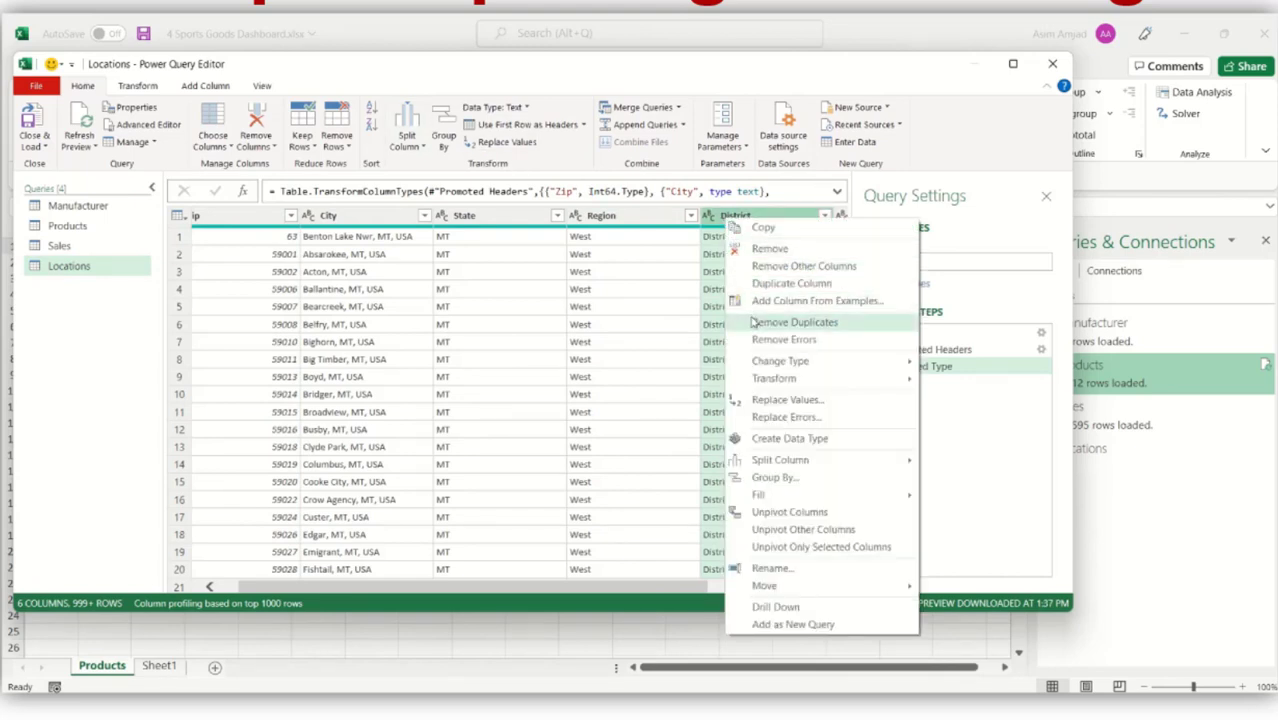
click(765, 248)
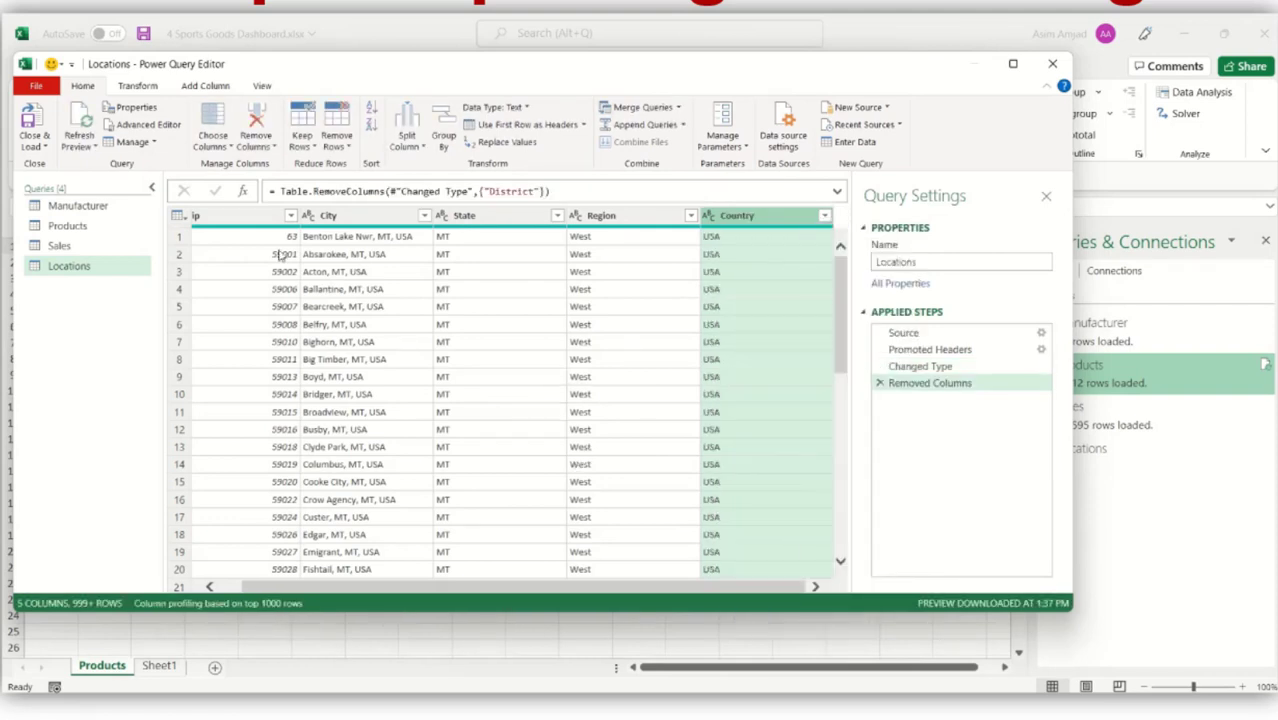
- Add a merged column named CountryZip to the Locations query, combining Country followed by Zip with no separator
click(256, 218)
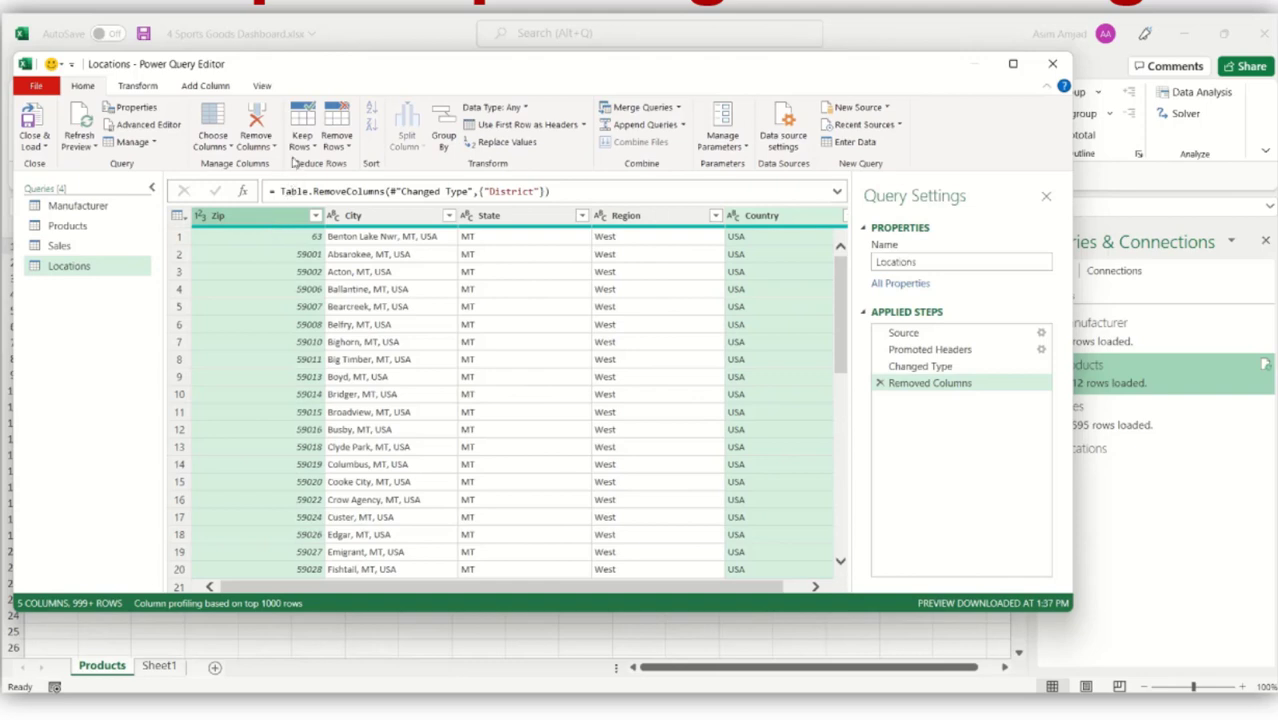
click(206, 86)
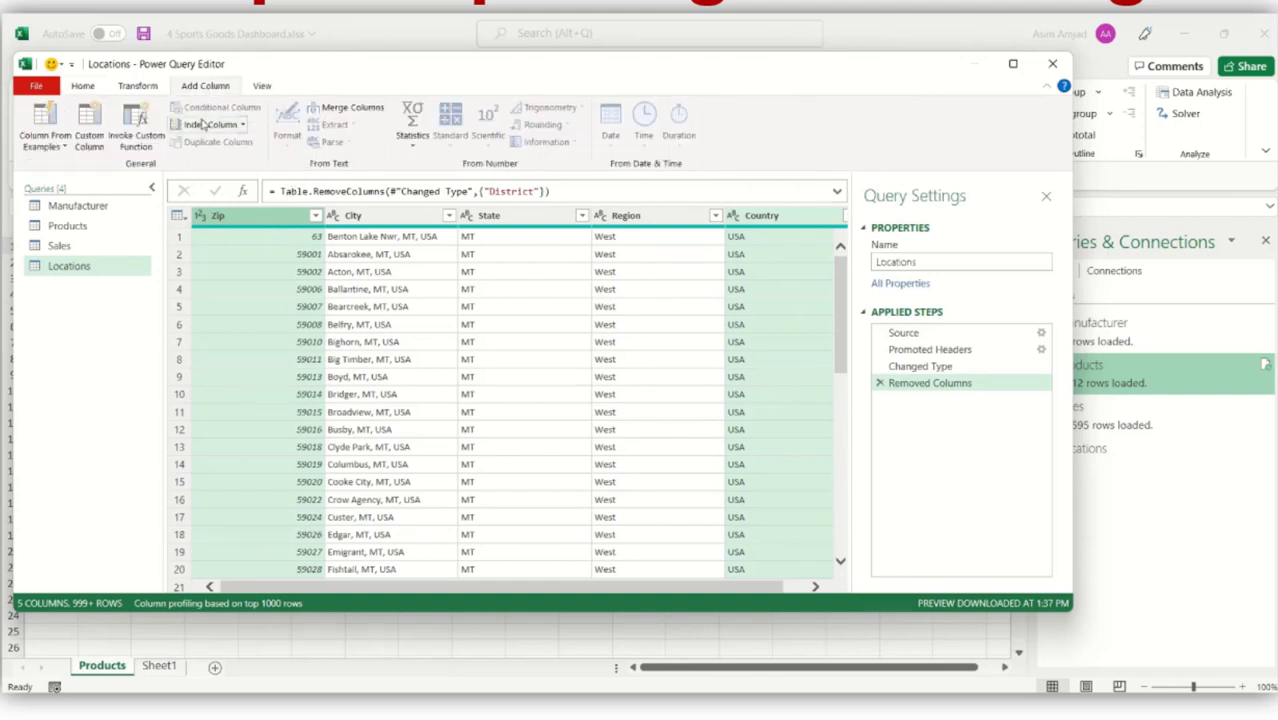
click(342, 110)
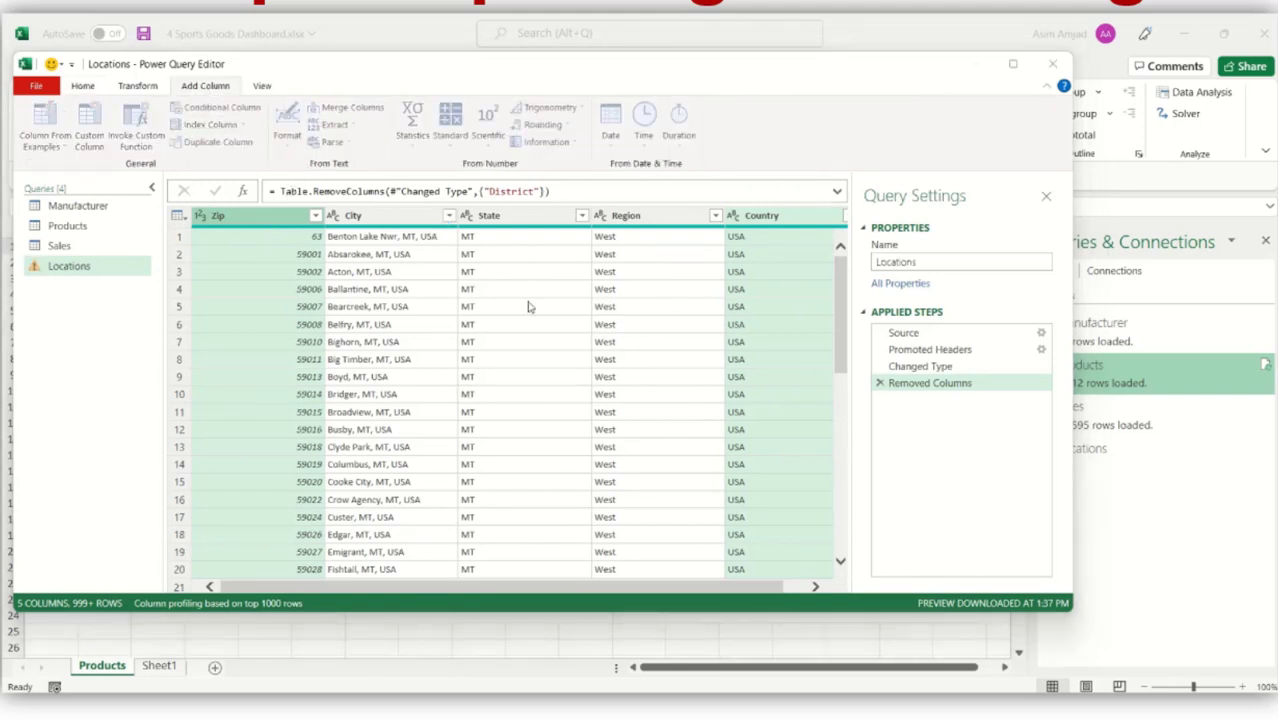
drag(462, 381, 365, 392)
text(CountryZip)
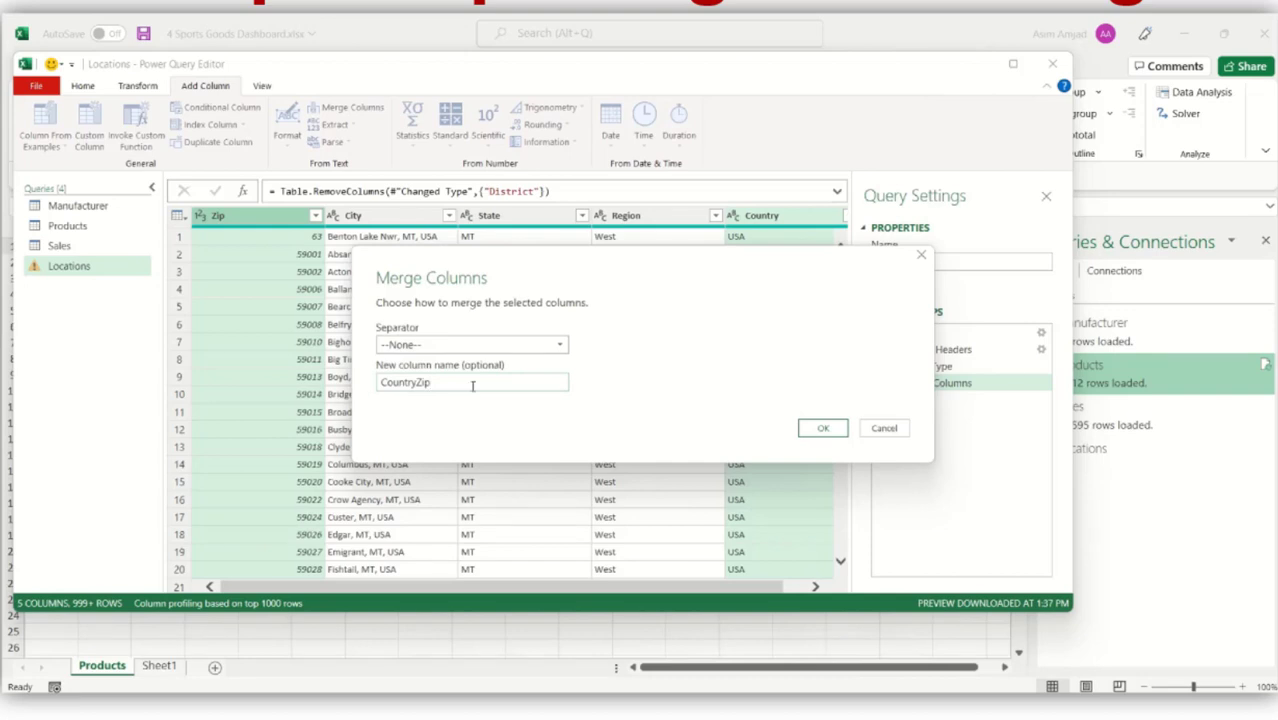
click(806, 430)
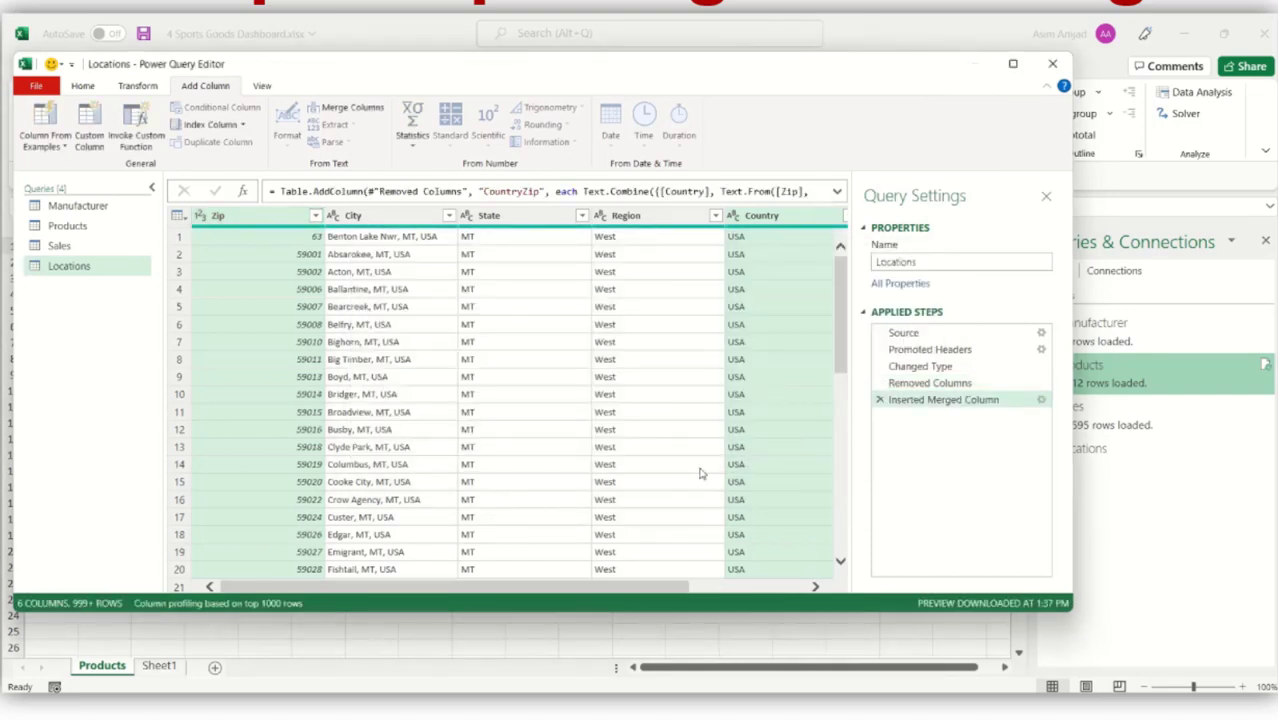
drag(657, 586, 780, 586)
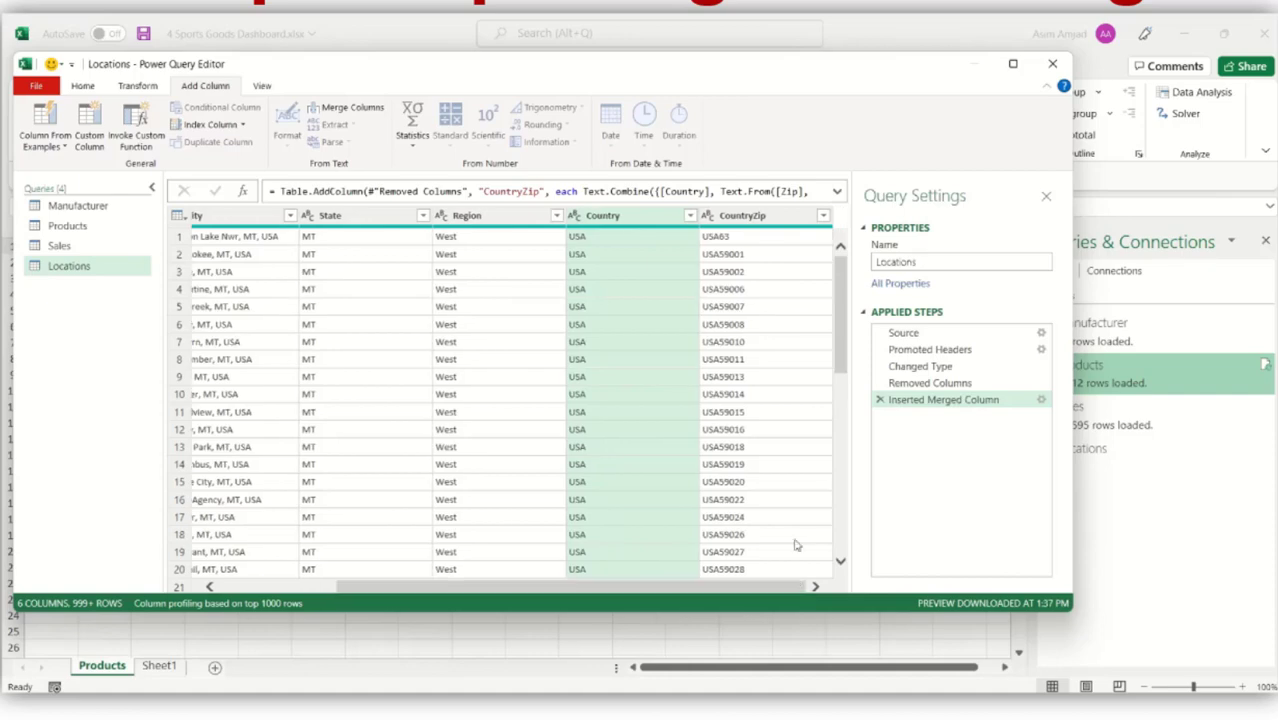
- Close the query editor and load Locations as Only Create Connection, adding the data to the Data Model
click(82, 86)
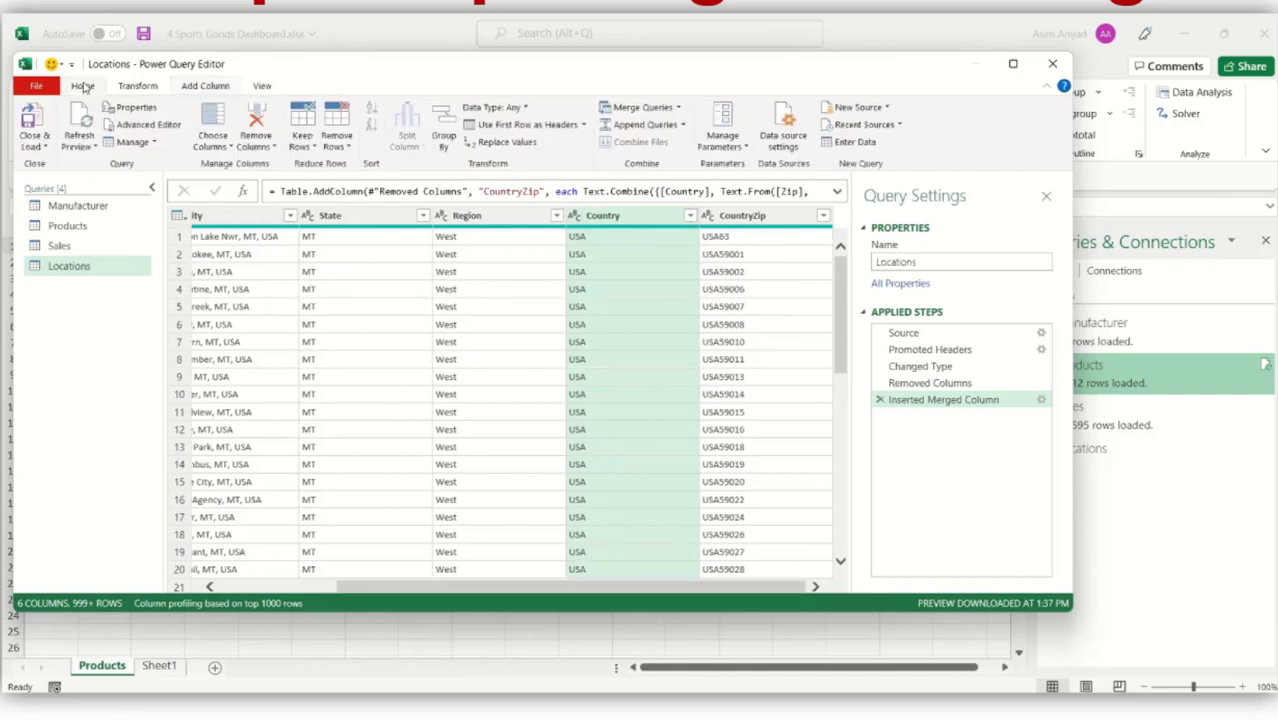
click(33, 142)
click(54, 164)
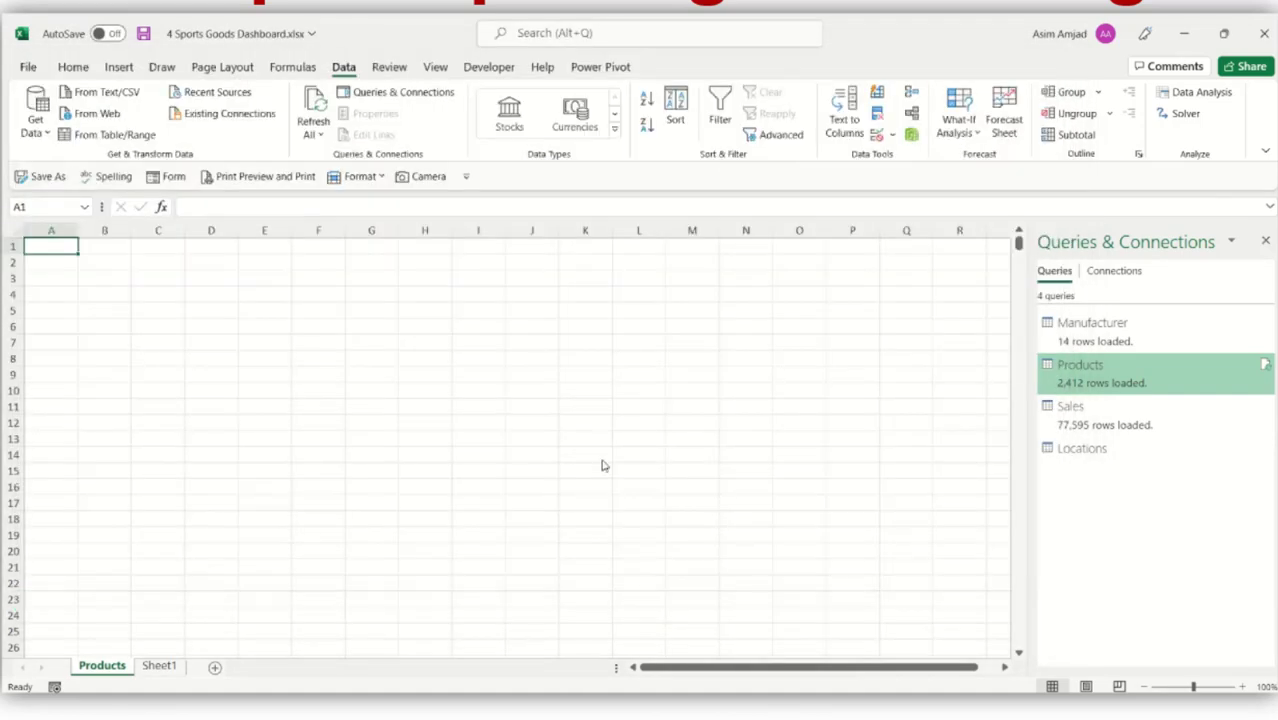
click(900, 348)
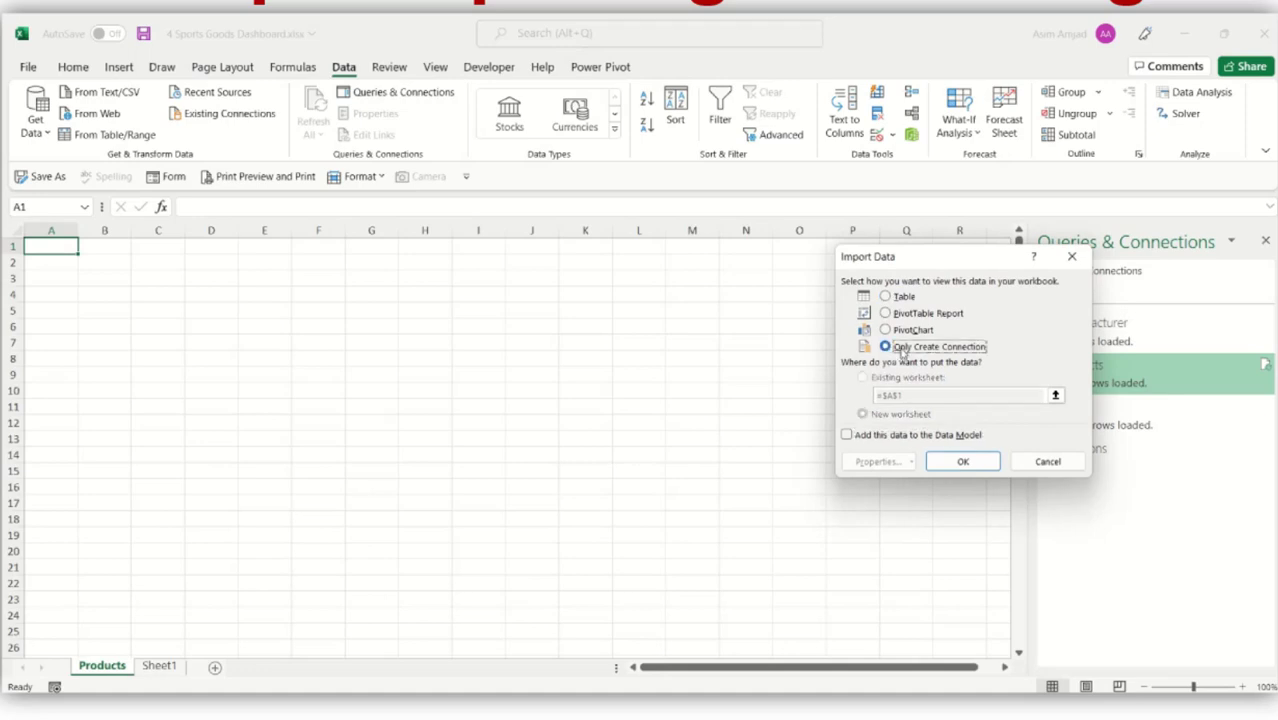
click(897, 434)
click(953, 461)
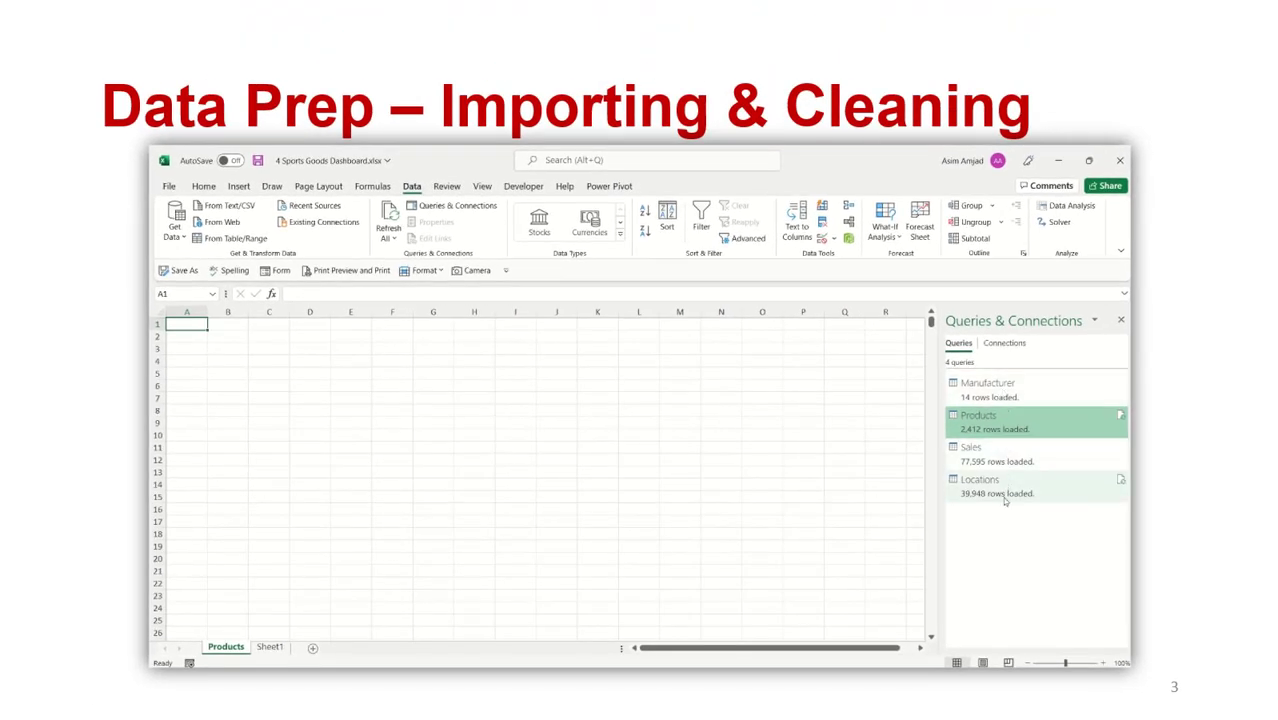
- Open the data model in Power Pivot and look through the Products, Sales and Locations tables
mouse_move(1005, 502)
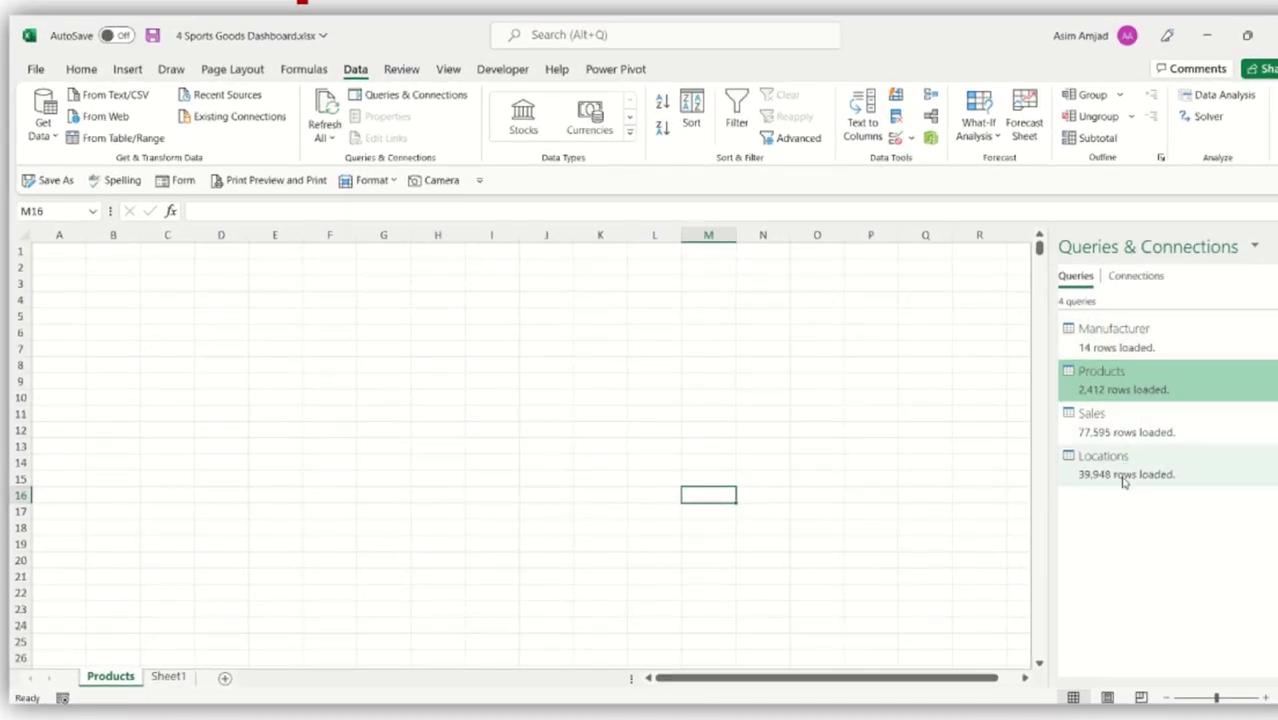
click(600, 70)
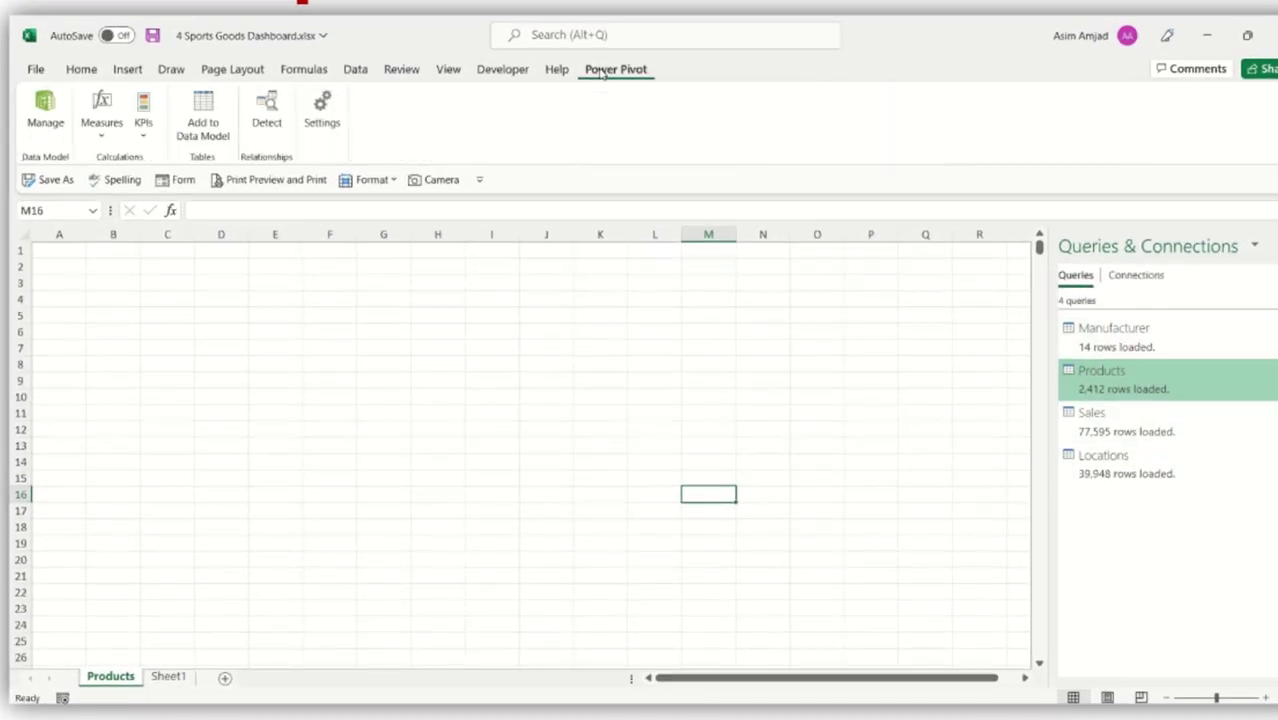
click(45, 108)
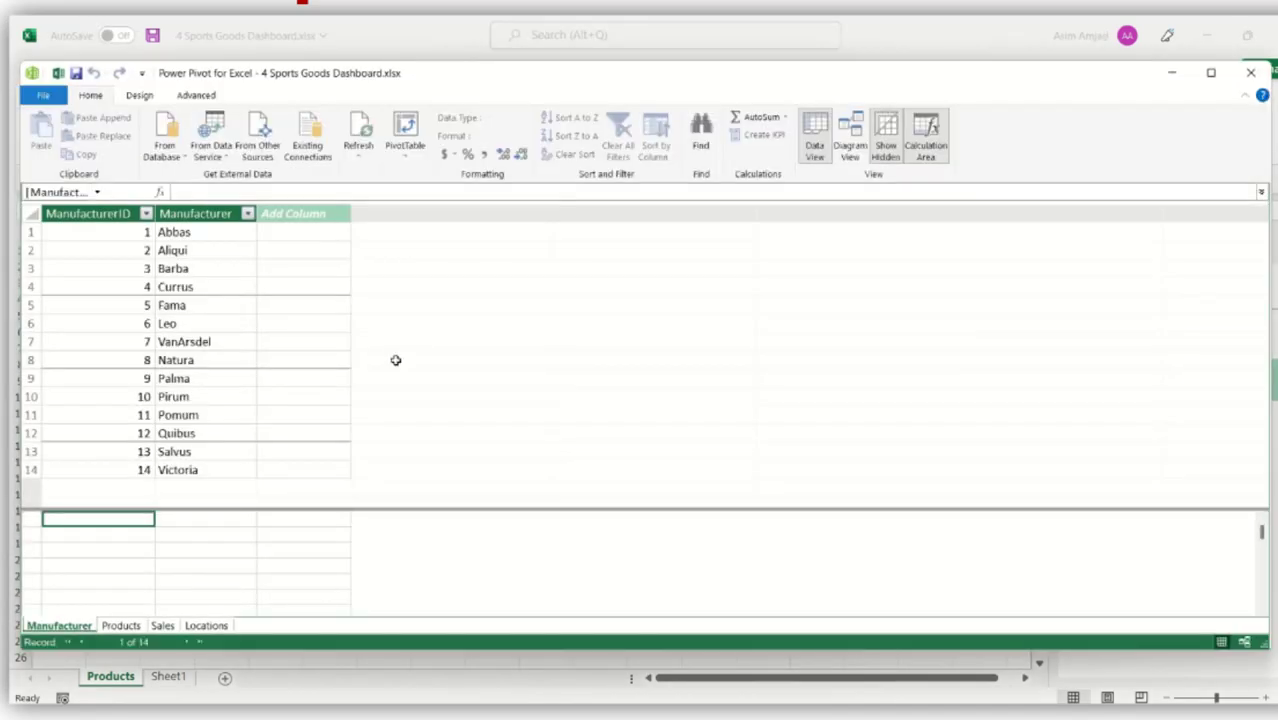
click(122, 625)
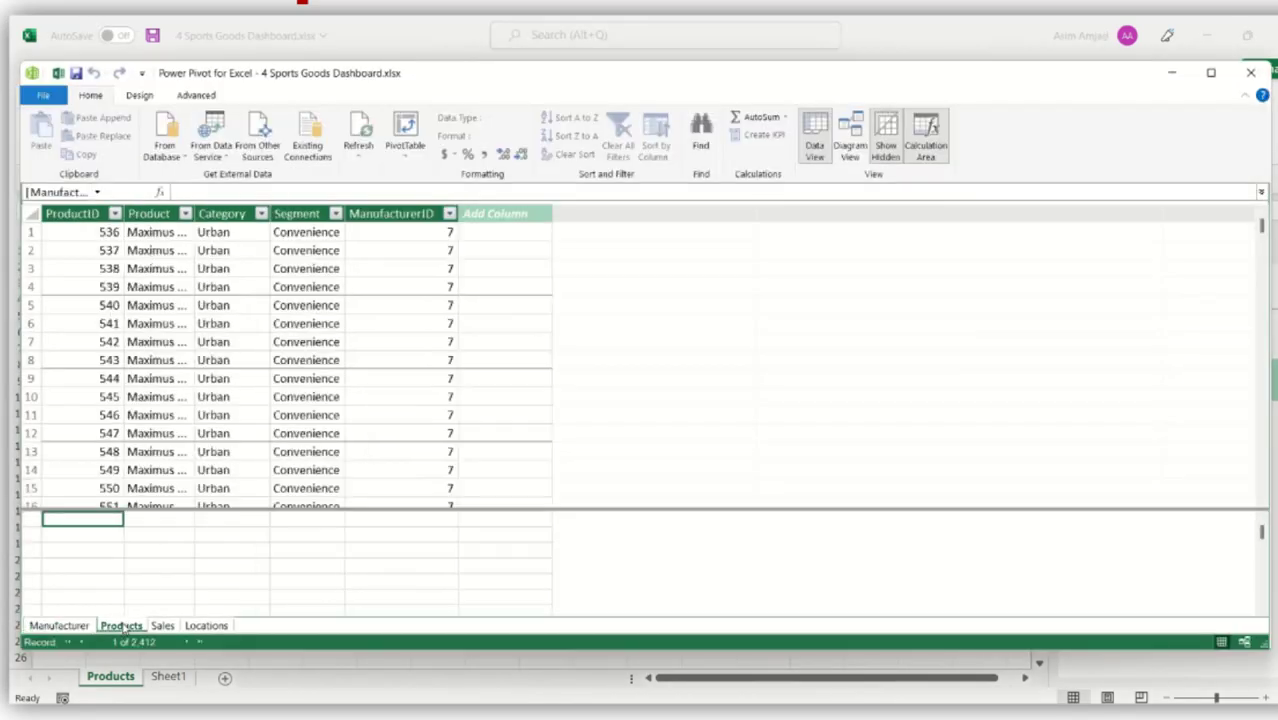
click(163, 625)
click(205, 625)
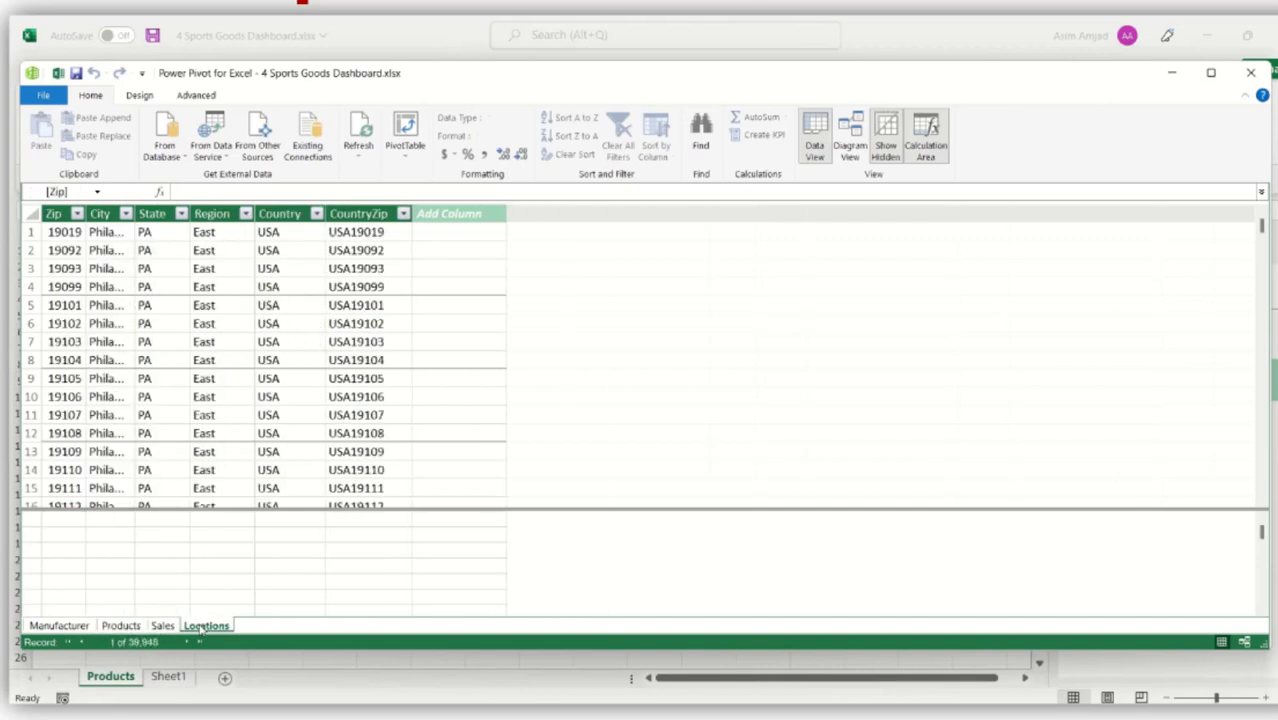
- Show the data model as a diagram and enlarge the Products, Sales and Locations boxes to fit all their fields
click(850, 140)
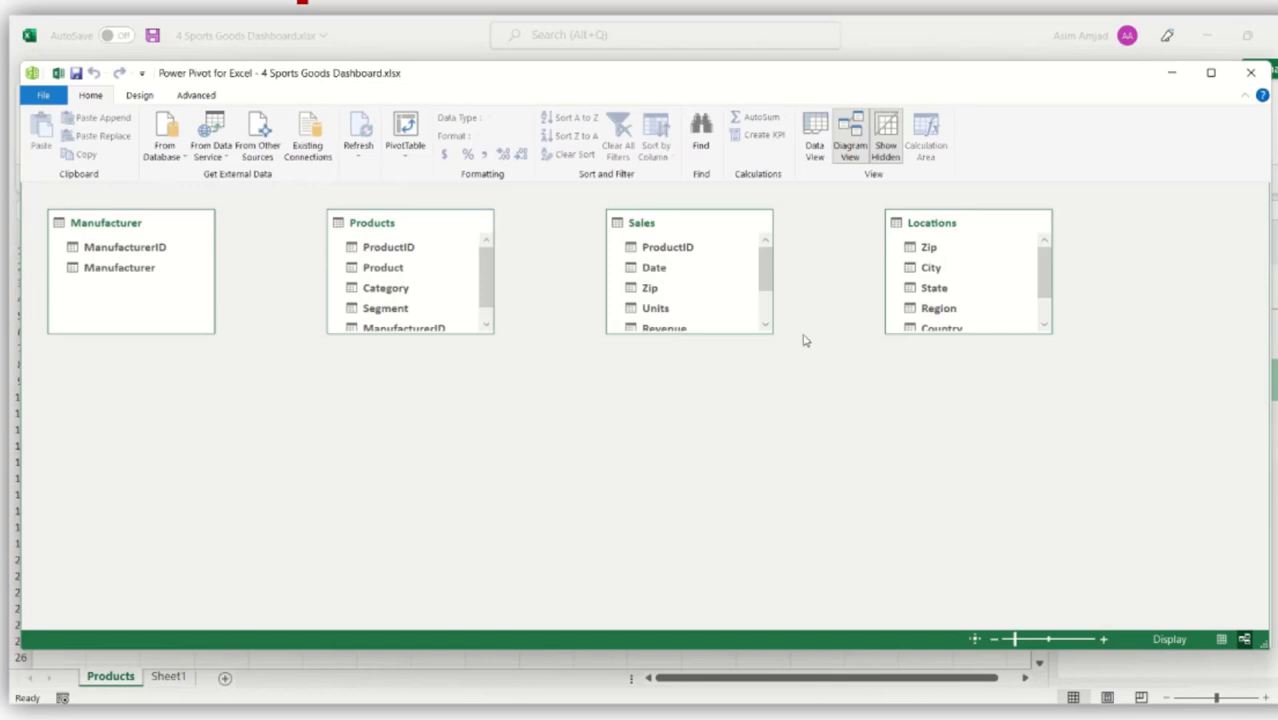
drag(440, 334, 440, 428)
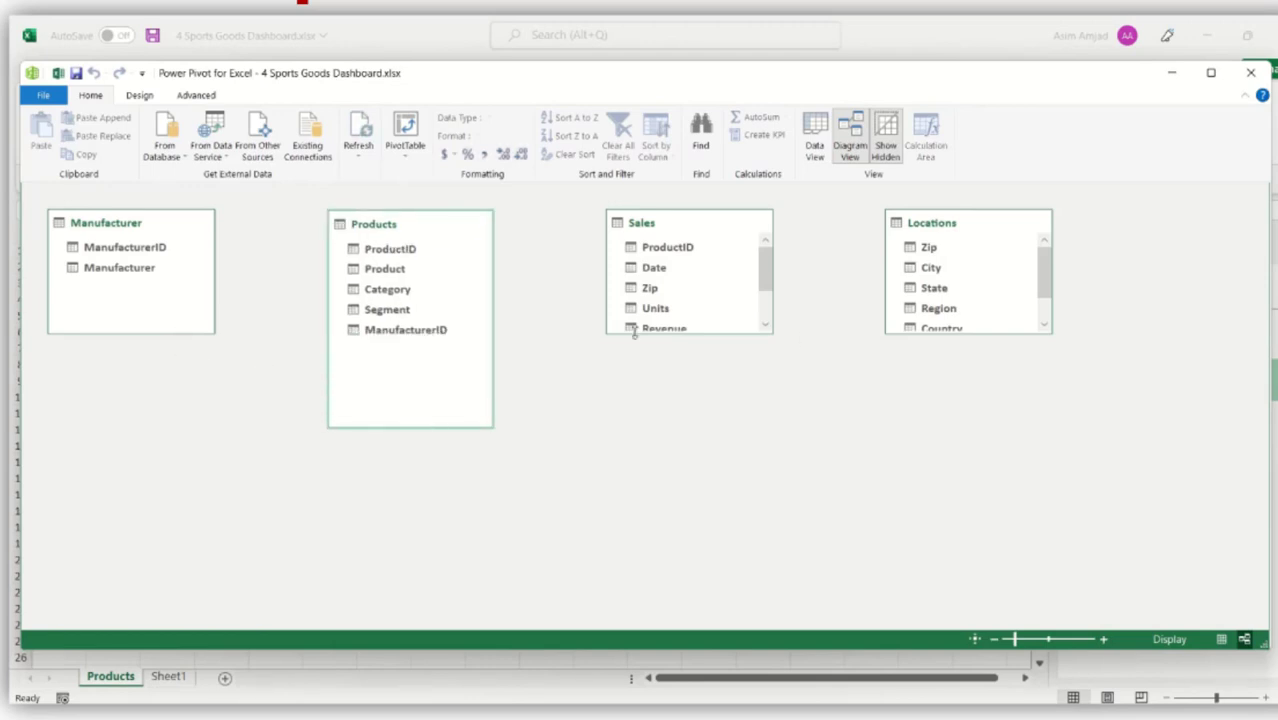
drag(649, 333, 649, 419)
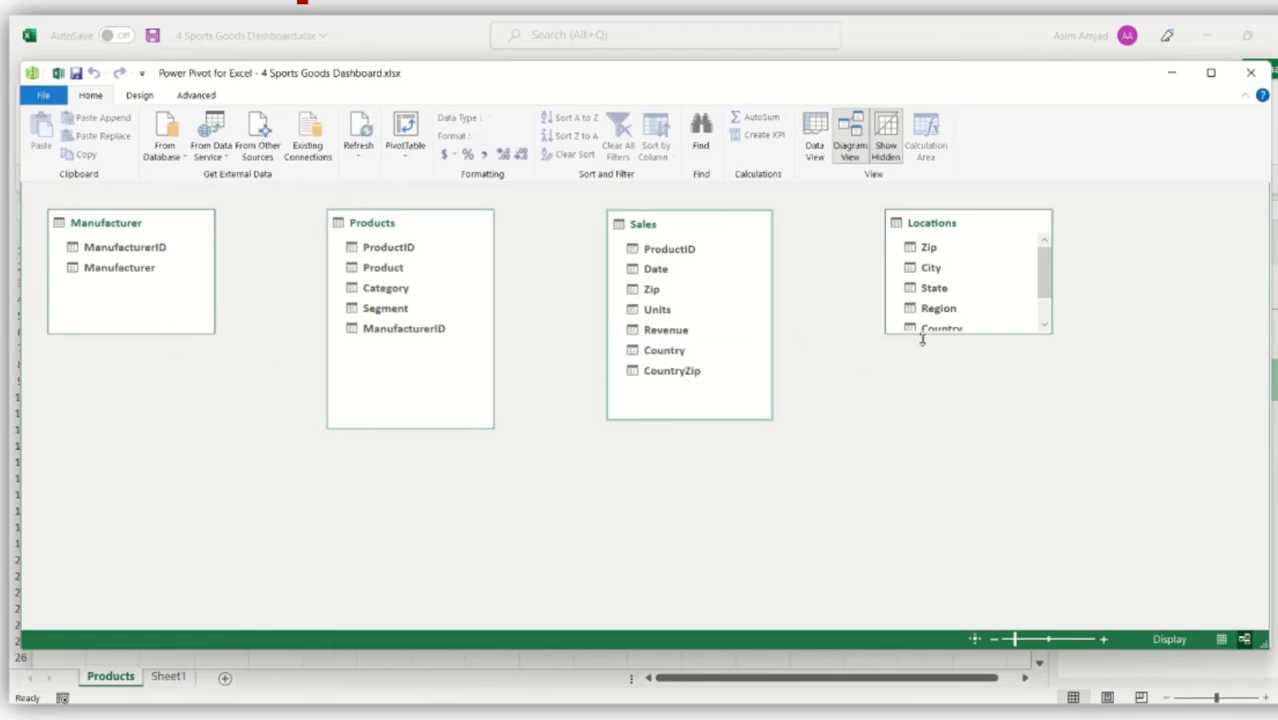
drag(922, 340, 919, 411)
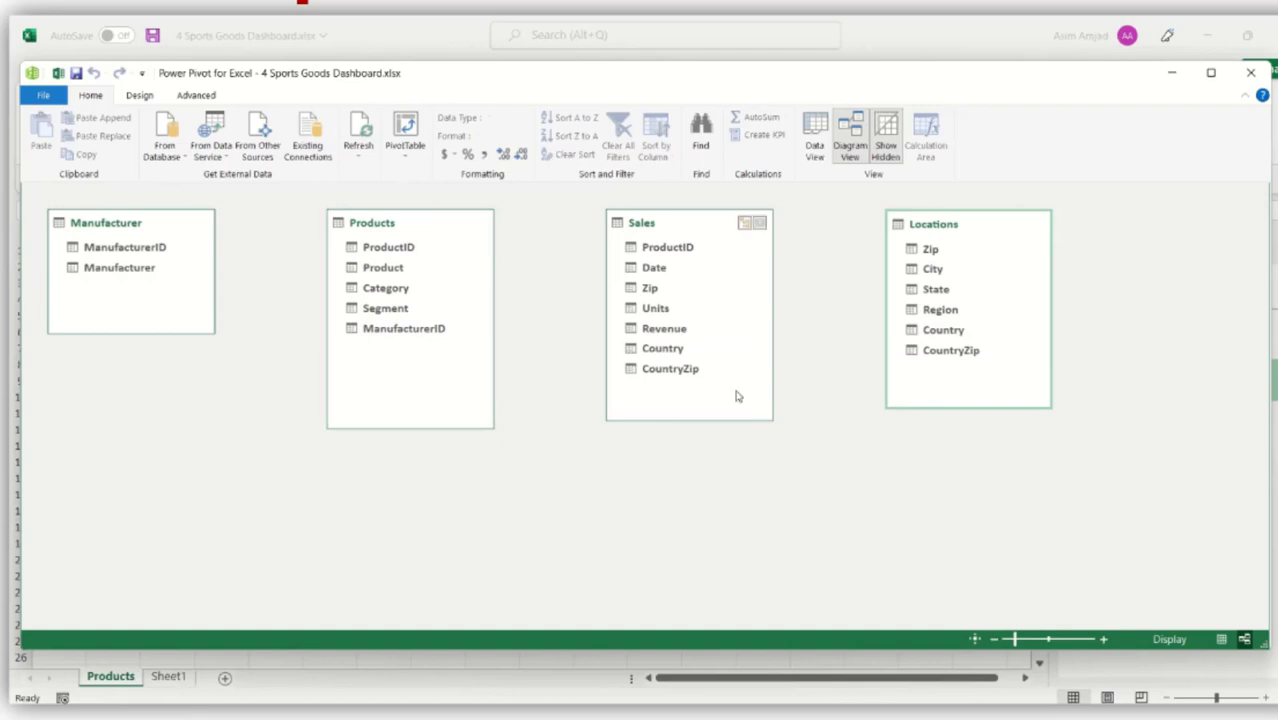
- Relate Sales to Locations on CountryZip, Sales to Products on ProductID, and Manufacturer to Products on ManufacturerID
drag(690, 370, 926, 359)
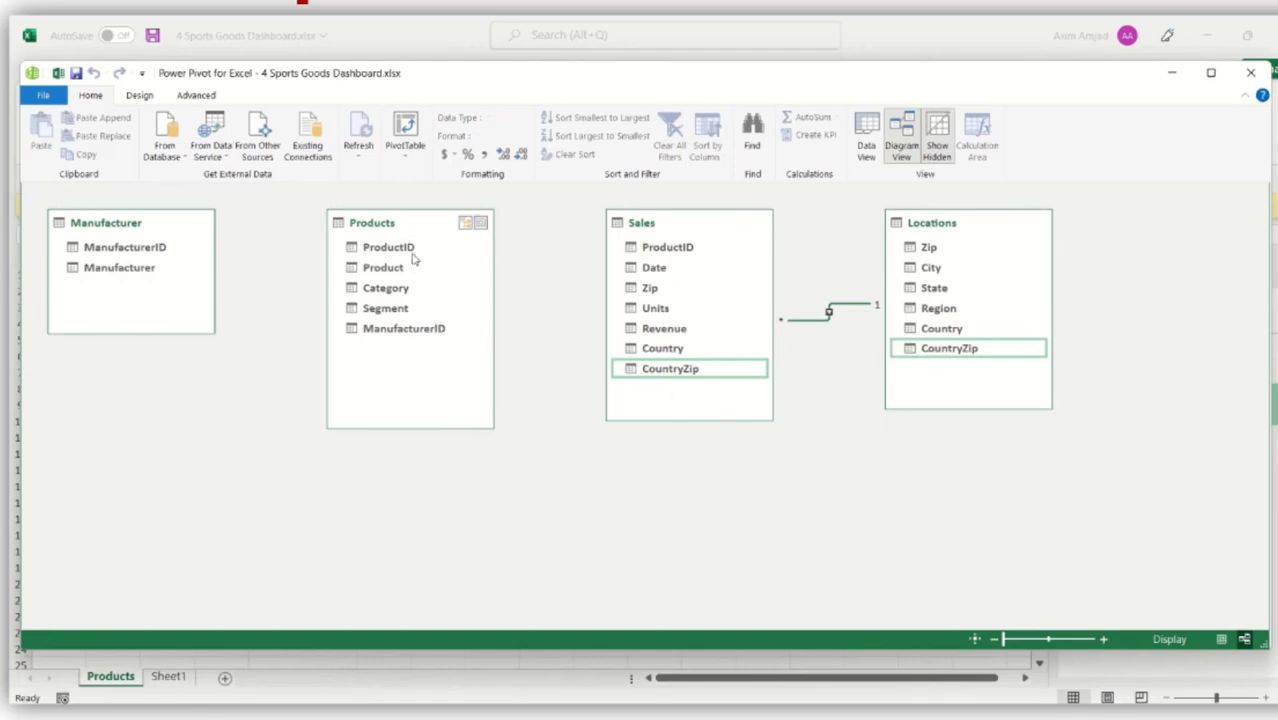
drag(635, 249, 410, 250)
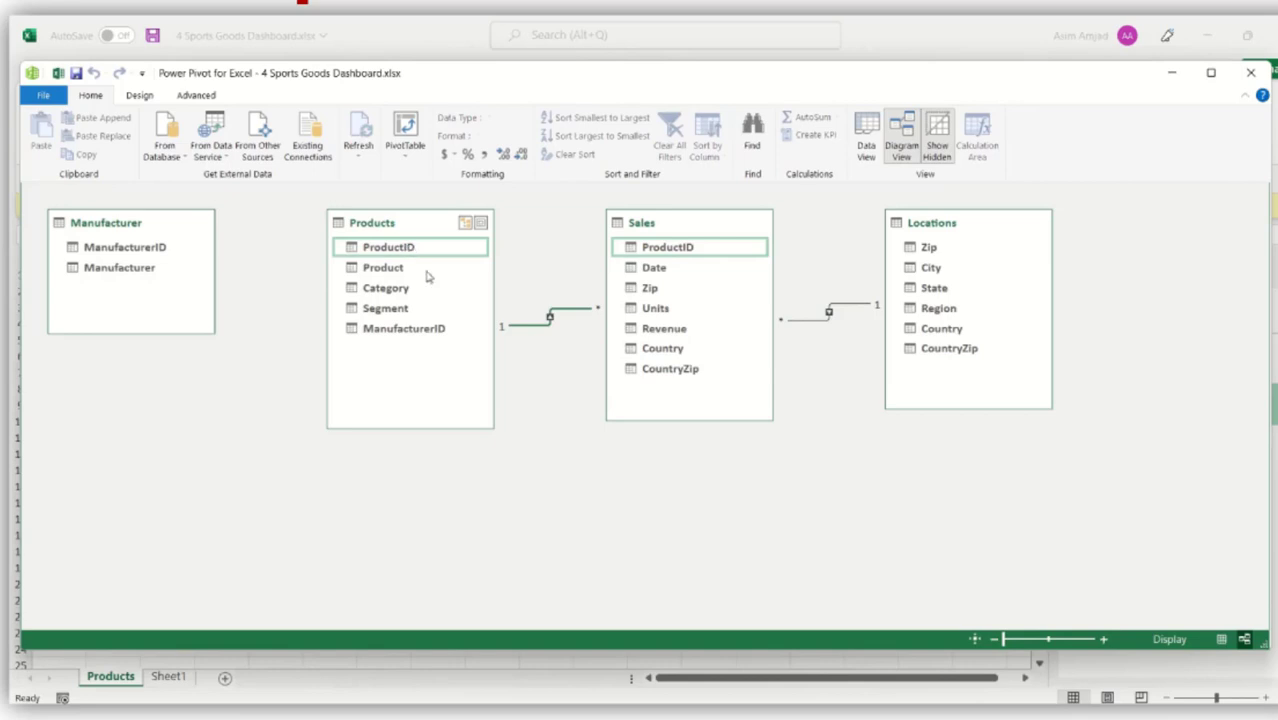
drag(165, 248, 362, 329)
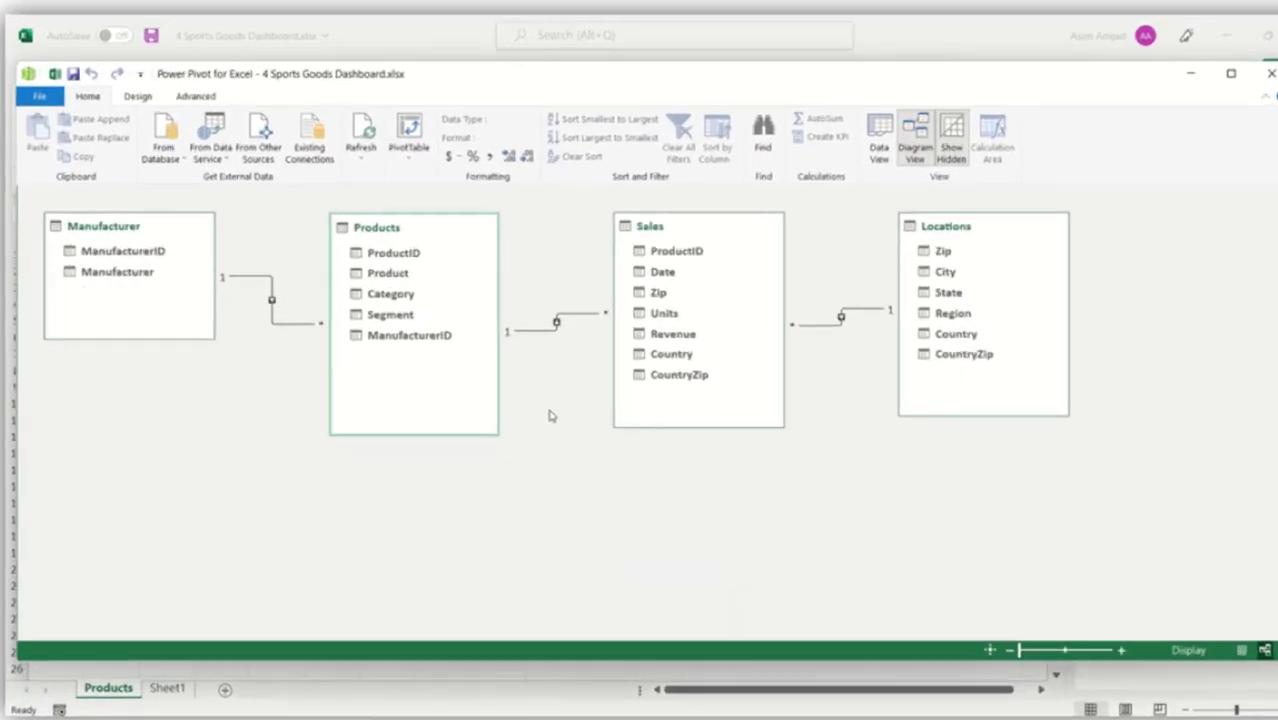
- Create a hierarchy in the Products table and name it Prod-Hierarchy
mouse_move(511, 390)
click(468, 222)
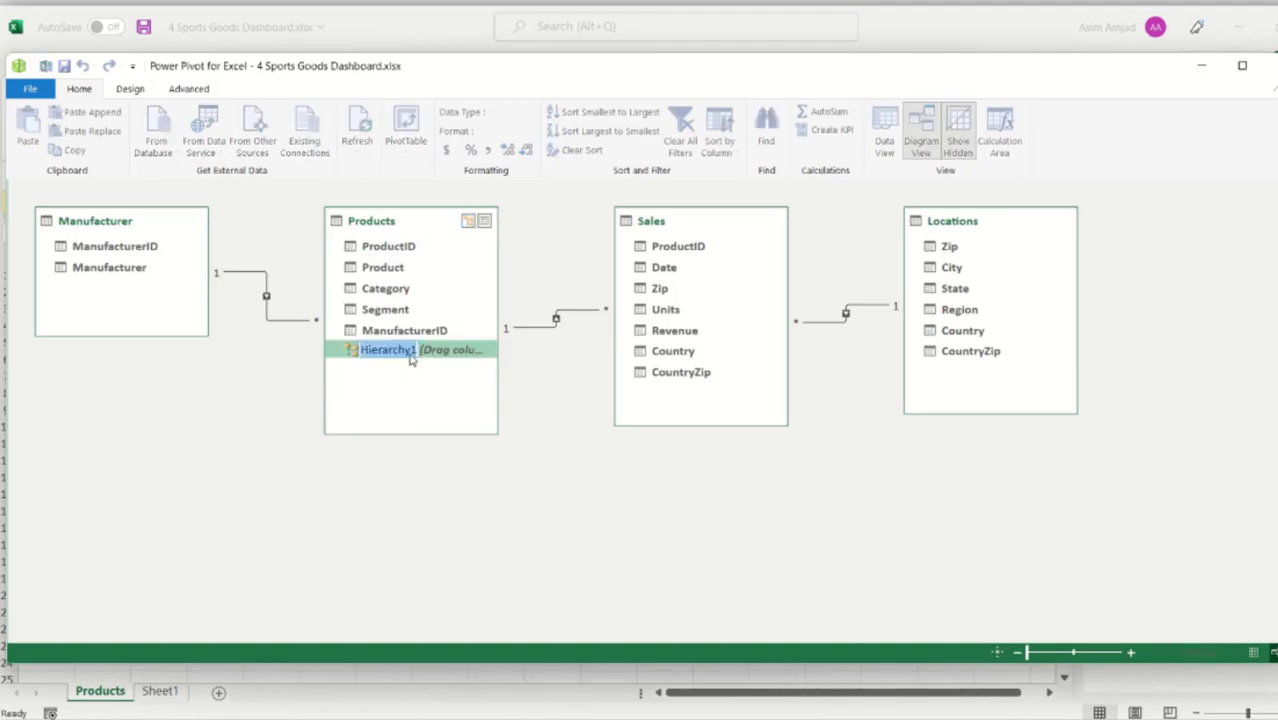
click(409, 357)
key(Delete)
key(Home)
text(Prod)
key(BackSpace)
text(-)
key(Return)
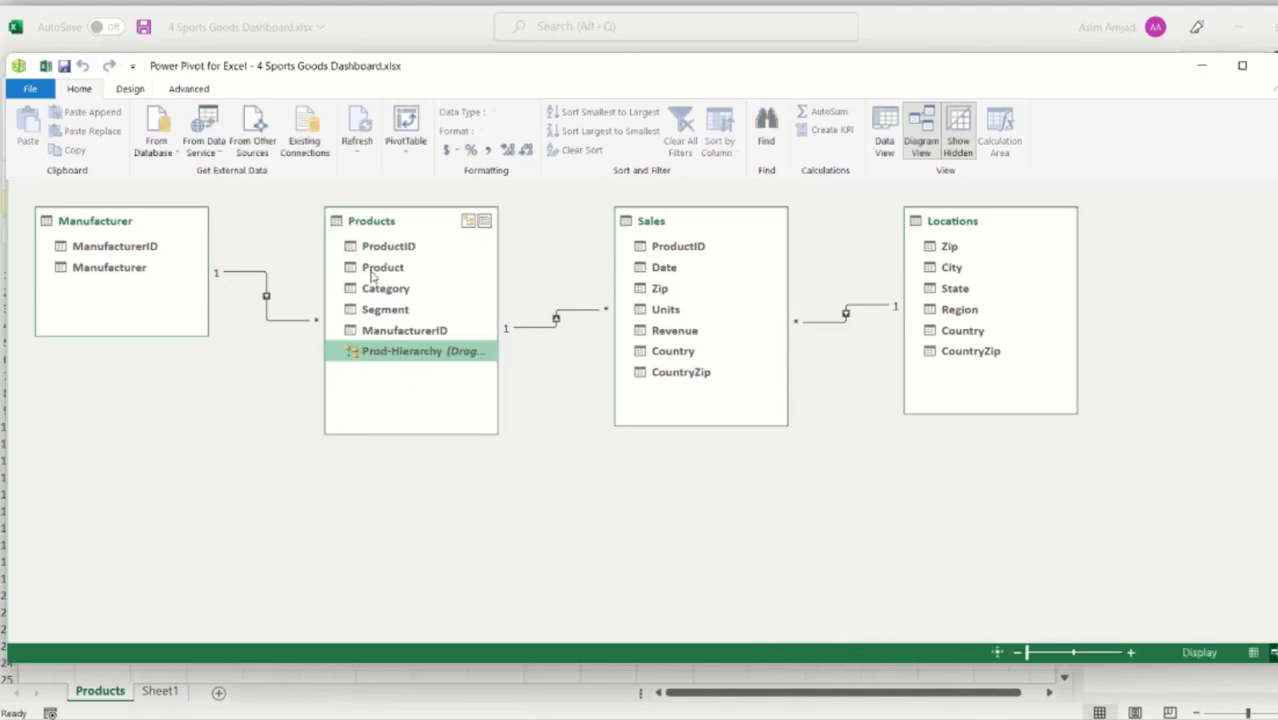
- Add Product, Category and Segment in that order to Prod-Hierarchy and enlarge the Products box to fit every level
drag(372, 268, 410, 362)
drag(388, 290, 408, 356)
click(397, 316)
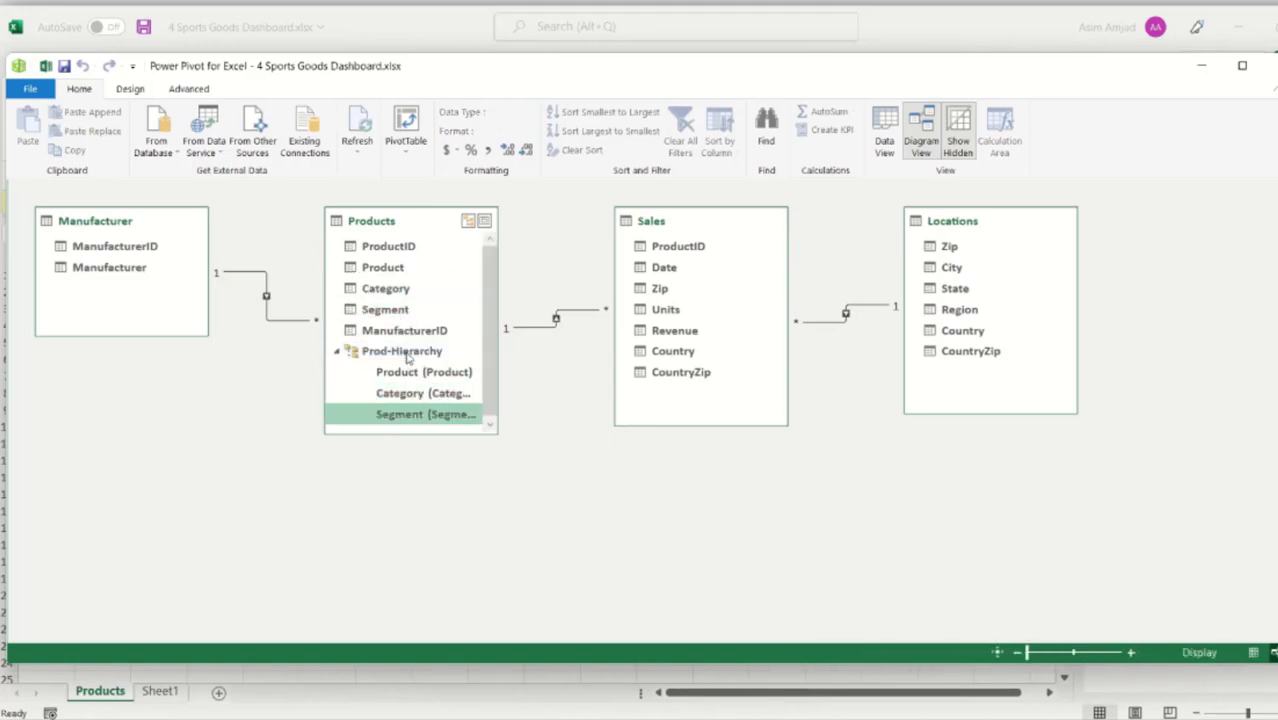
drag(476, 433, 476, 481)
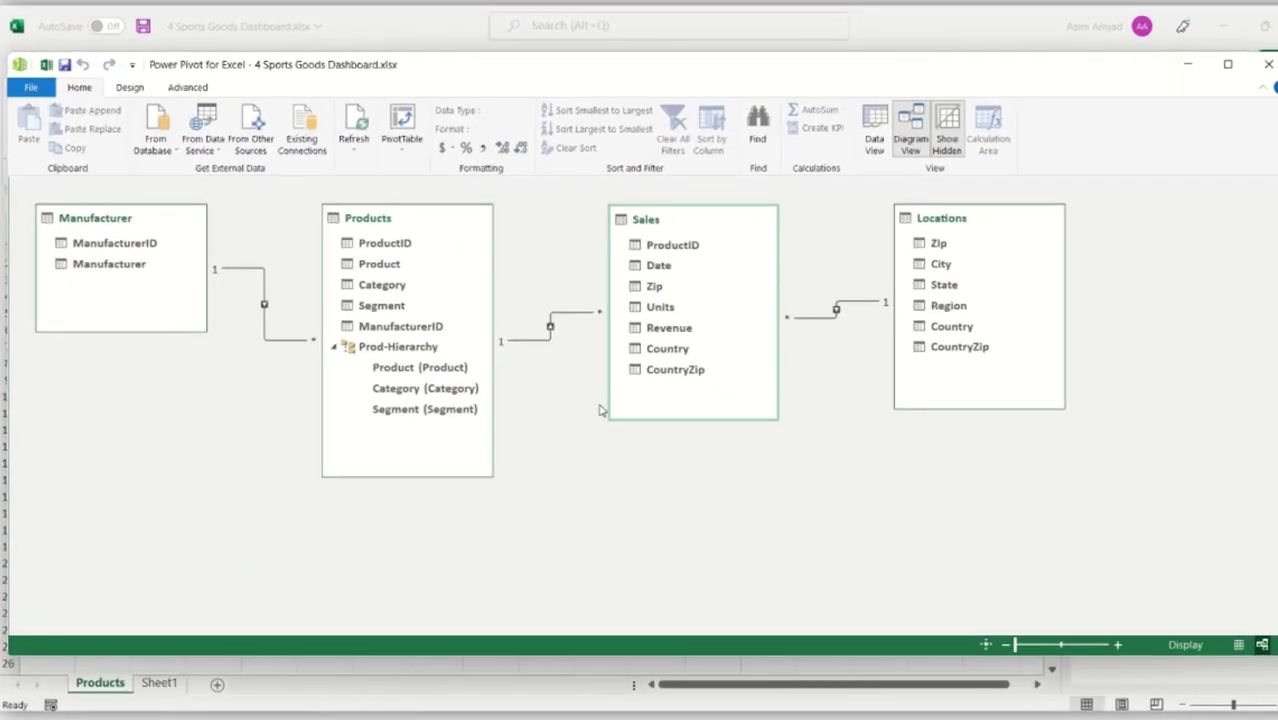
- Return to the data view of the model and create a new date table
click(877, 146)
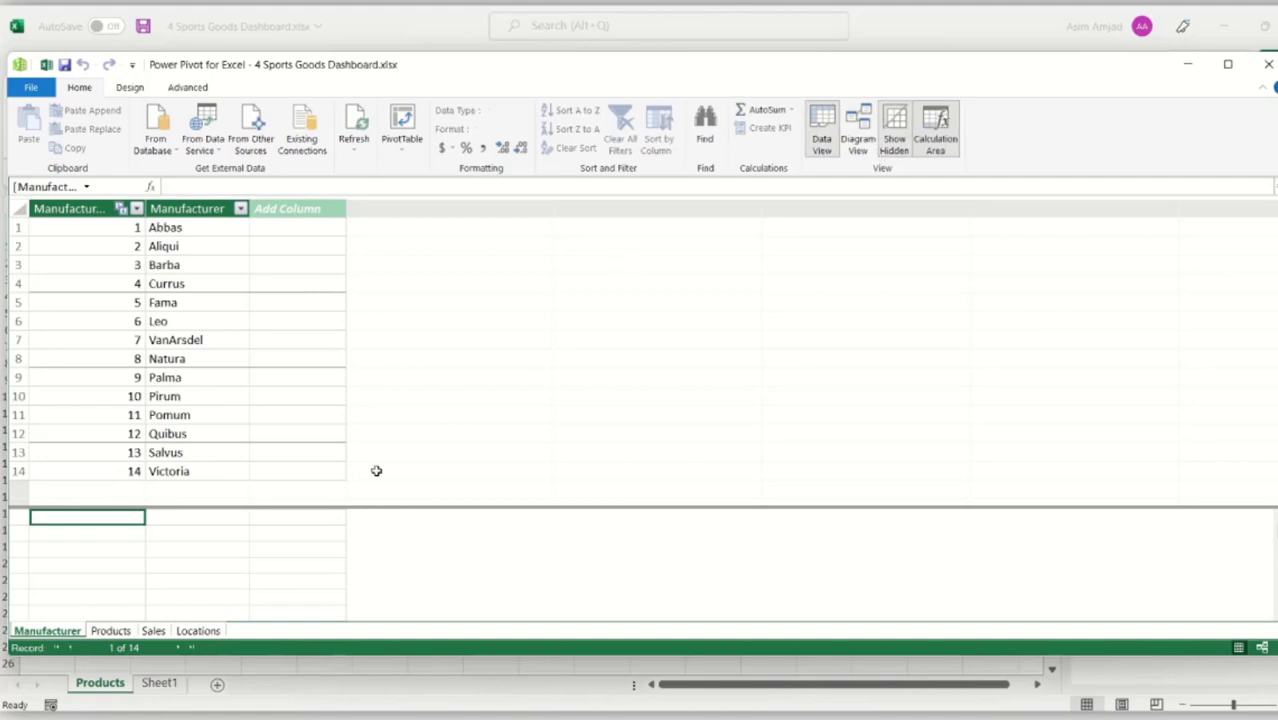
click(129, 87)
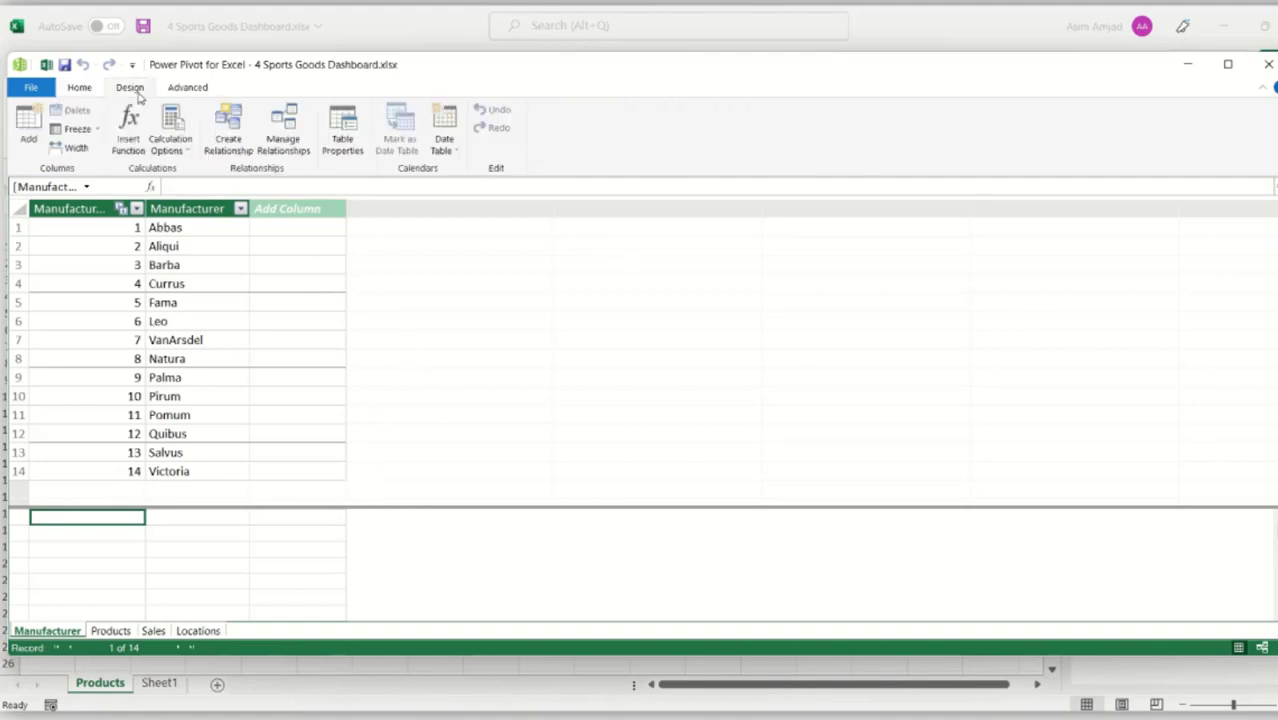
click(450, 138)
click(406, 174)
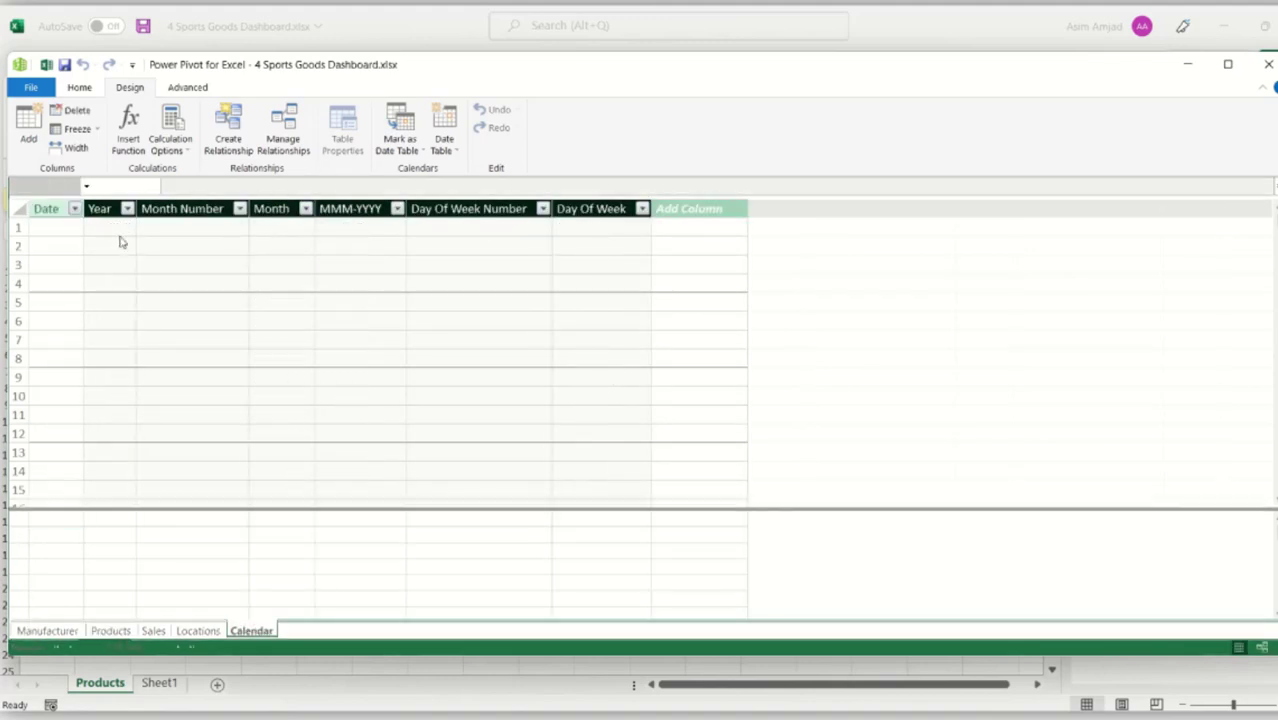
- Check which values the Year and Date columns of the Calendar table contain, leaving both unfiltered
click(127, 208)
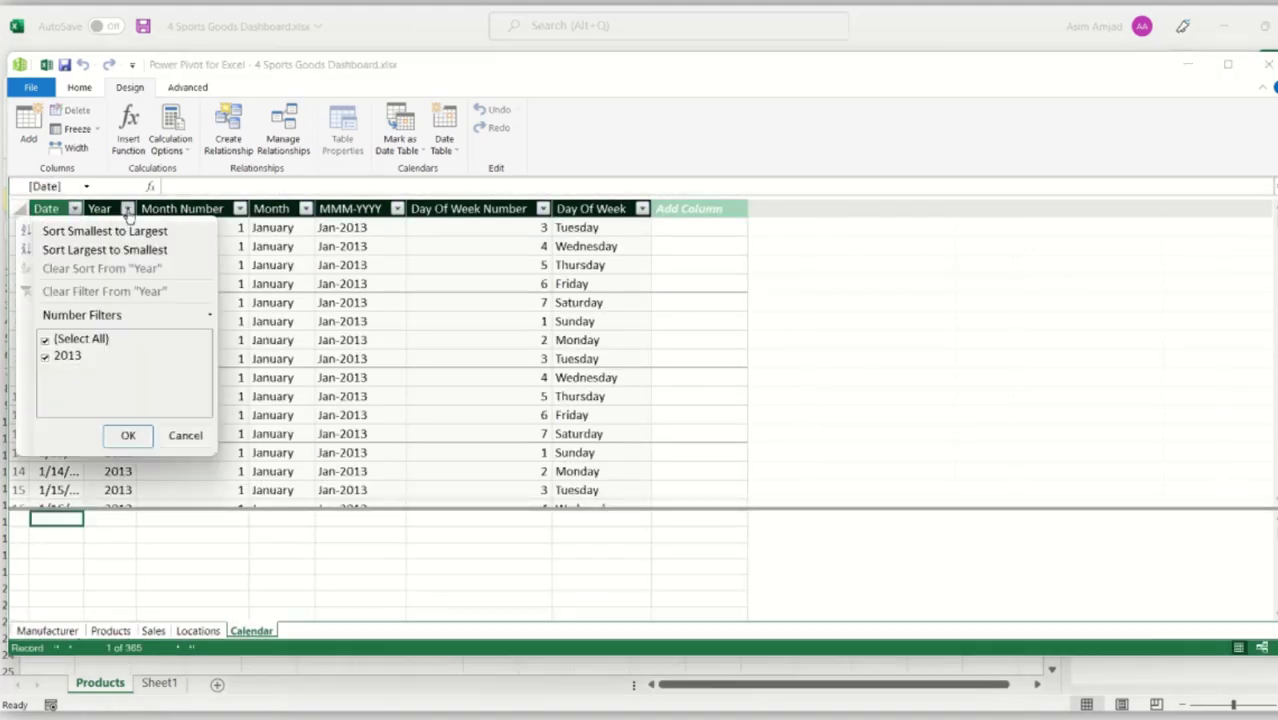
click(127, 208)
click(282, 303)
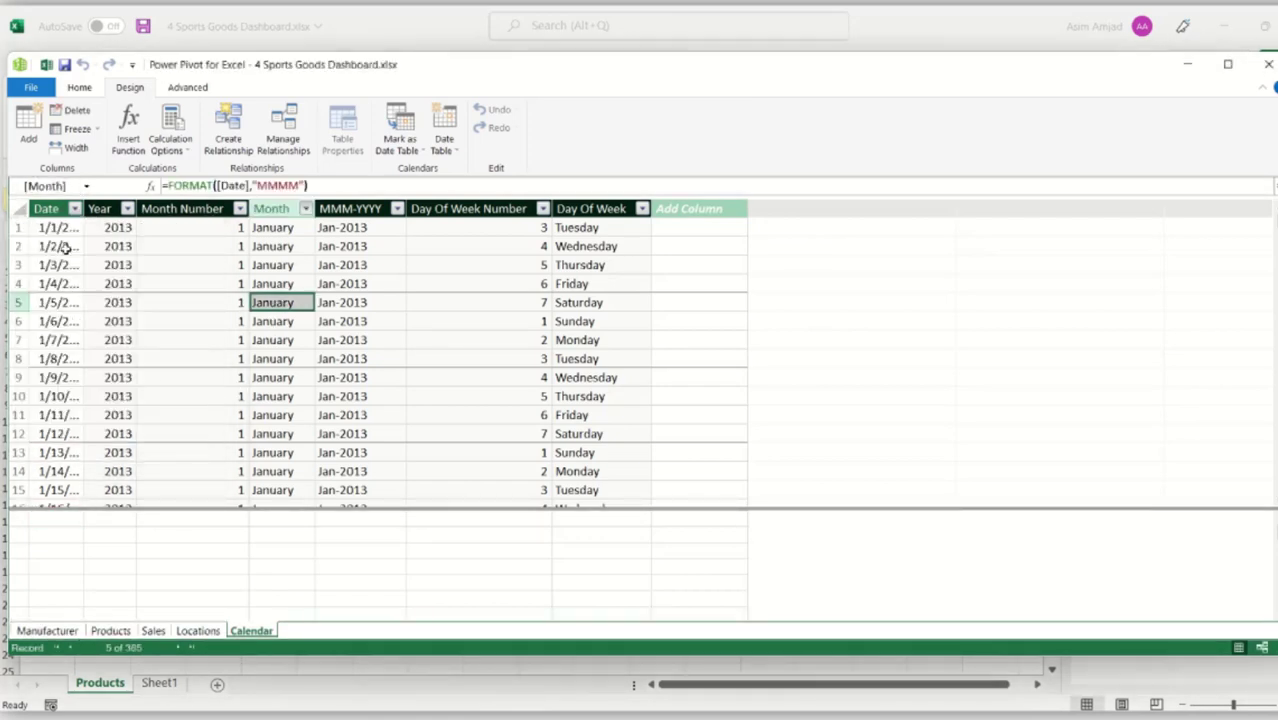
click(72, 211)
click(74, 209)
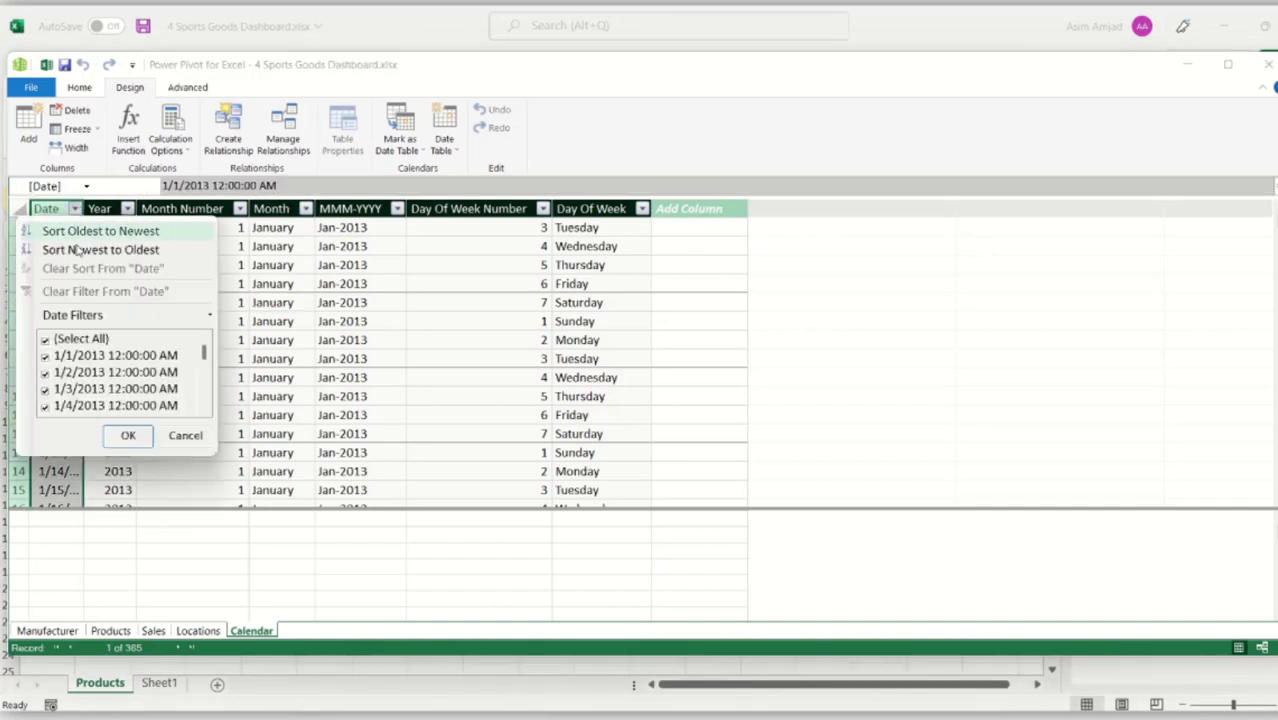
click(270, 321)
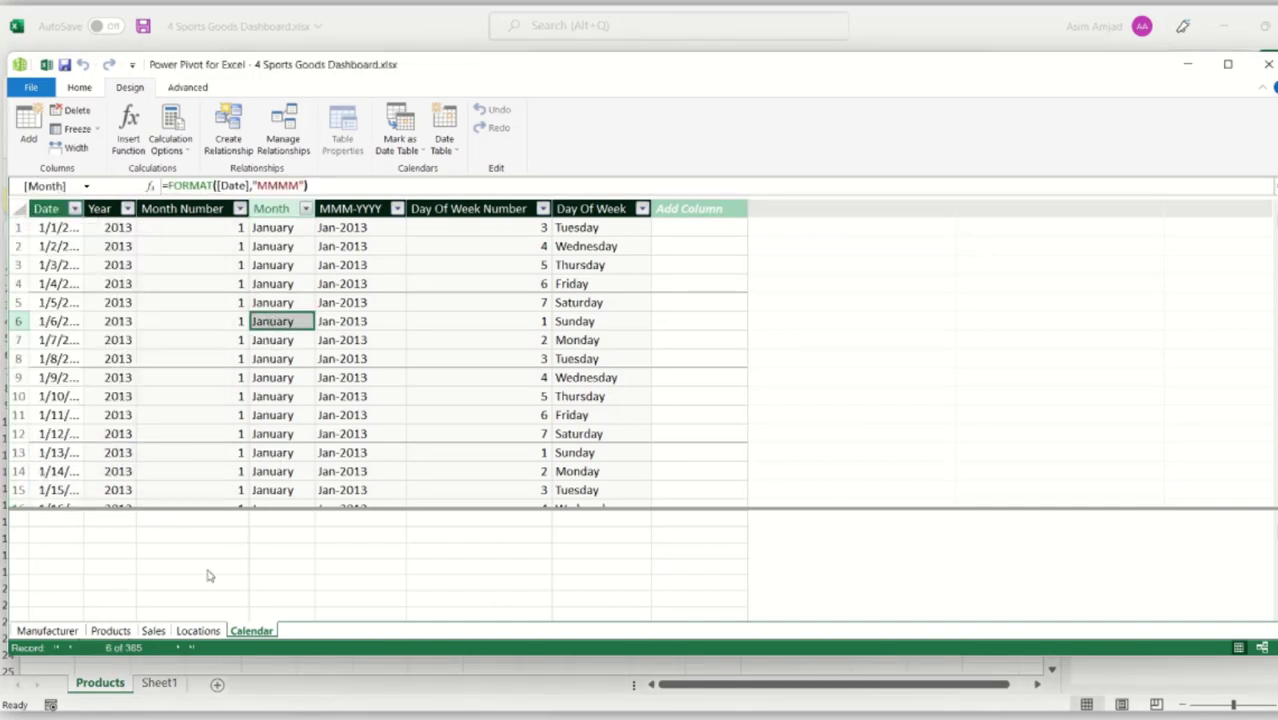
- Show the model as a diagram, place the Calendar table below Sales and enlarge its box to fit every field
click(90, 88)
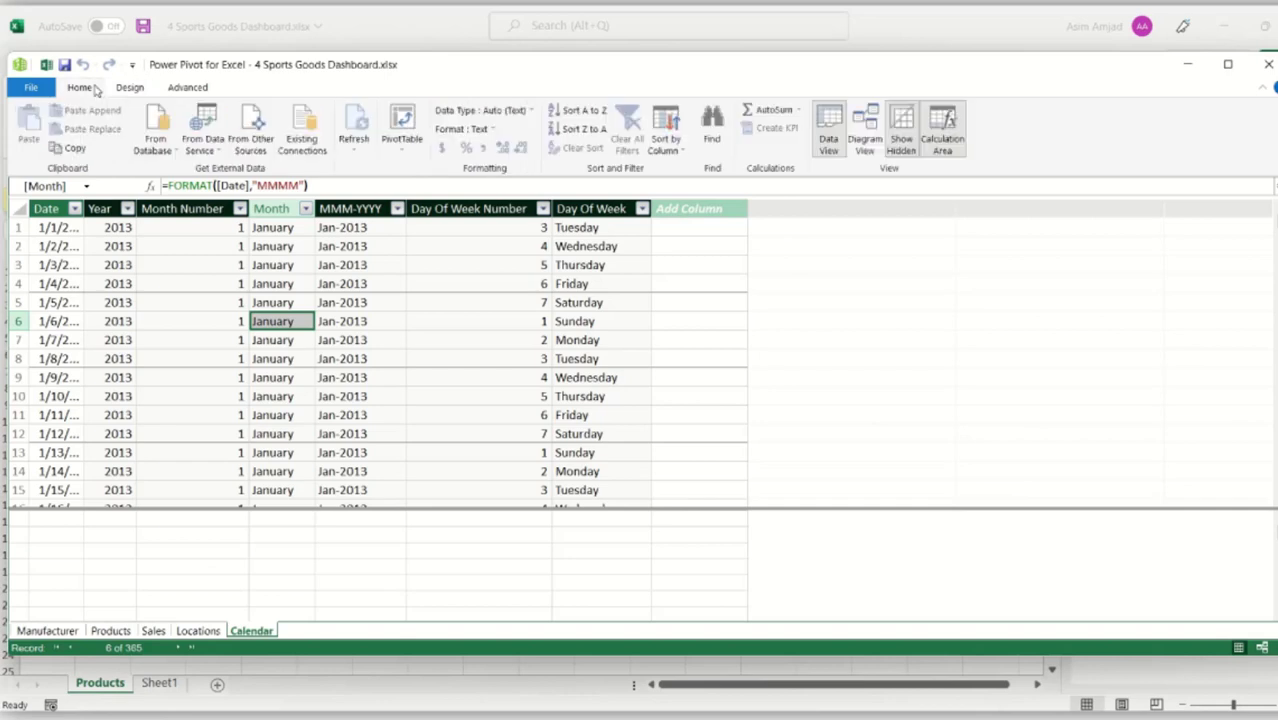
click(858, 145)
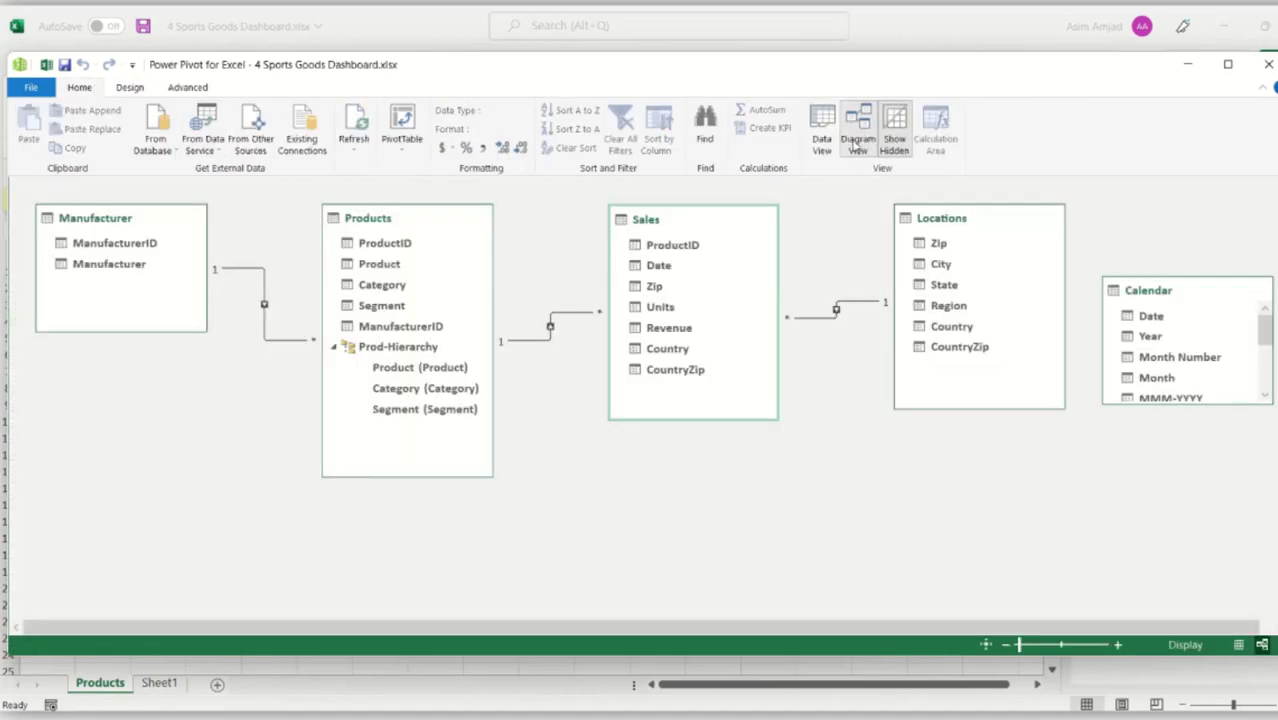
drag(1176, 297, 724, 468)
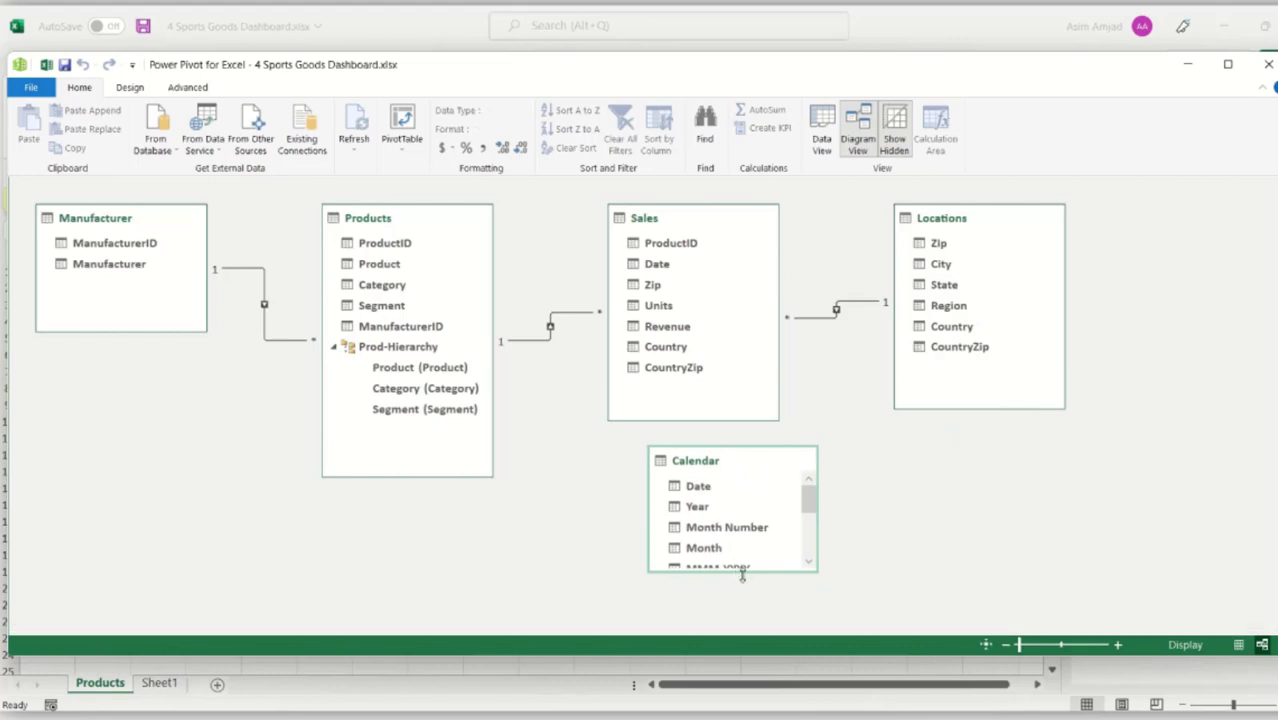
mouse_move(740, 570)
mouse_down()
mouse_move(740, 627)
mouse_move(762, 559)
mouse_up()
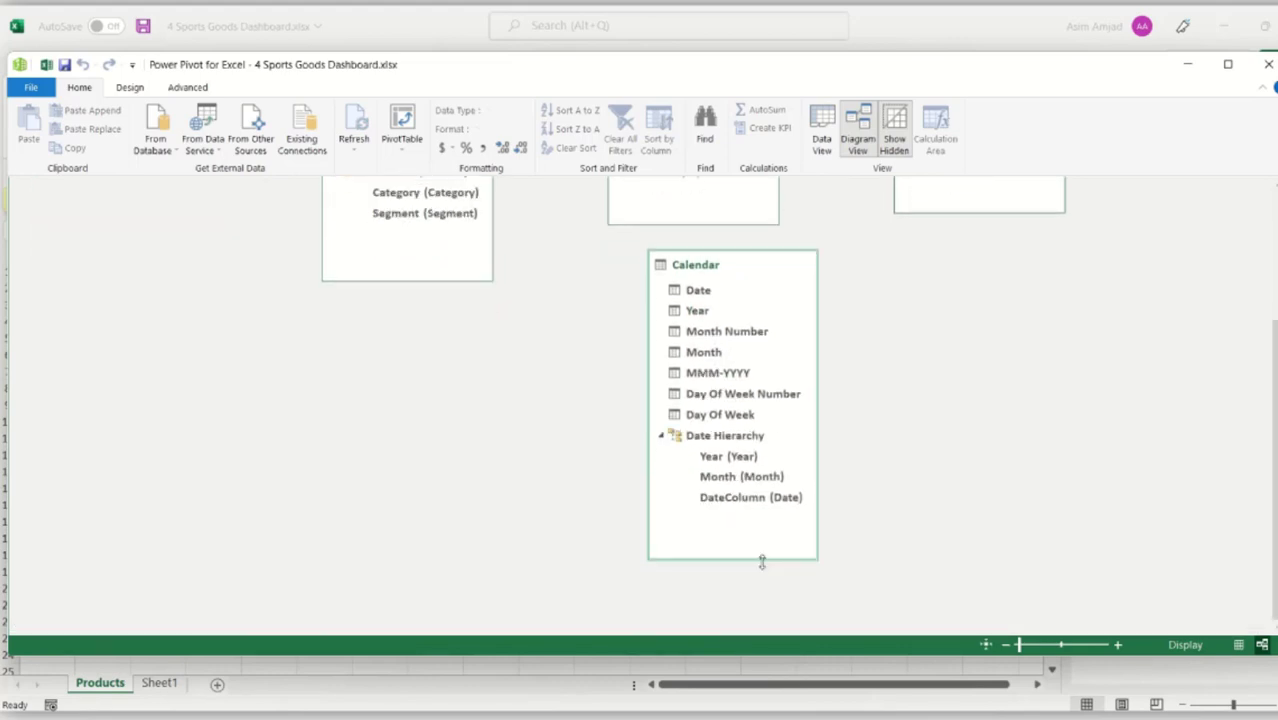
- Relate the Sales table to Calendar by Date, move Locations farther from Sales and place Calendar in the gap between them
scroll(599, 422, up, 3)
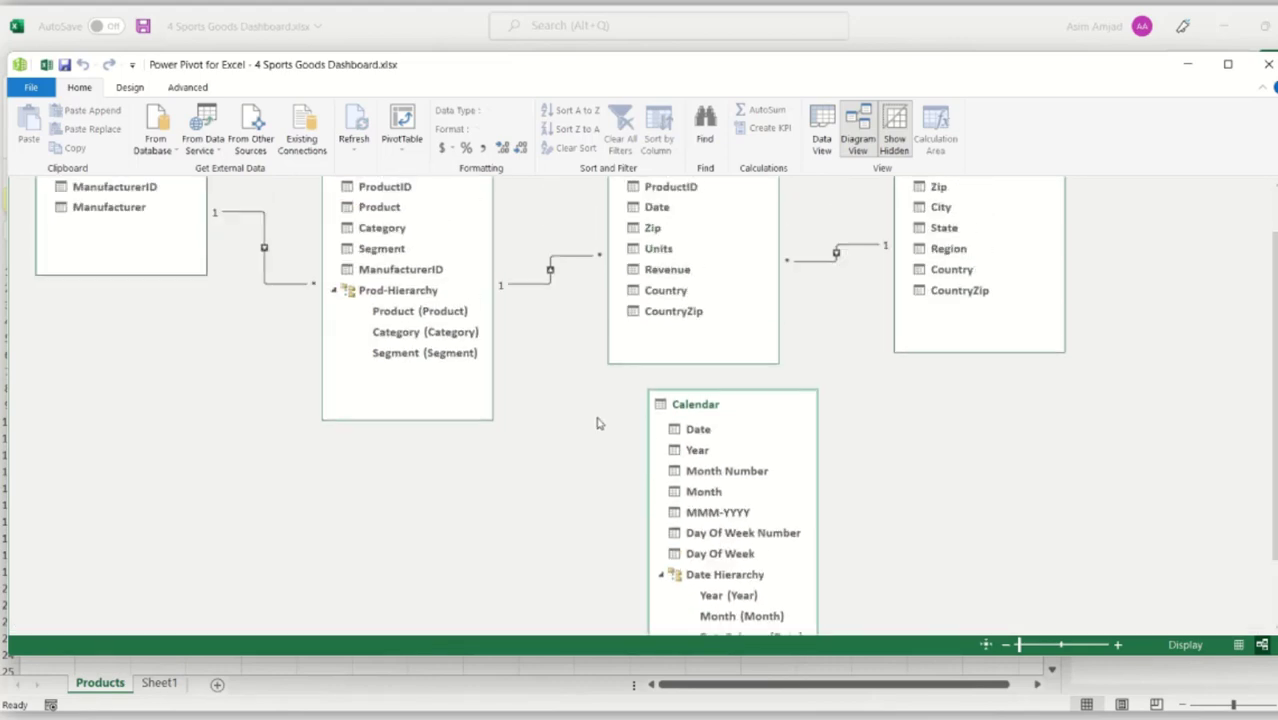
mouse_move(652, 249)
mouse_down()
mouse_move(651, 414)
mouse_move(668, 468)
mouse_move(812, 434)
mouse_move(888, 375)
mouse_up()
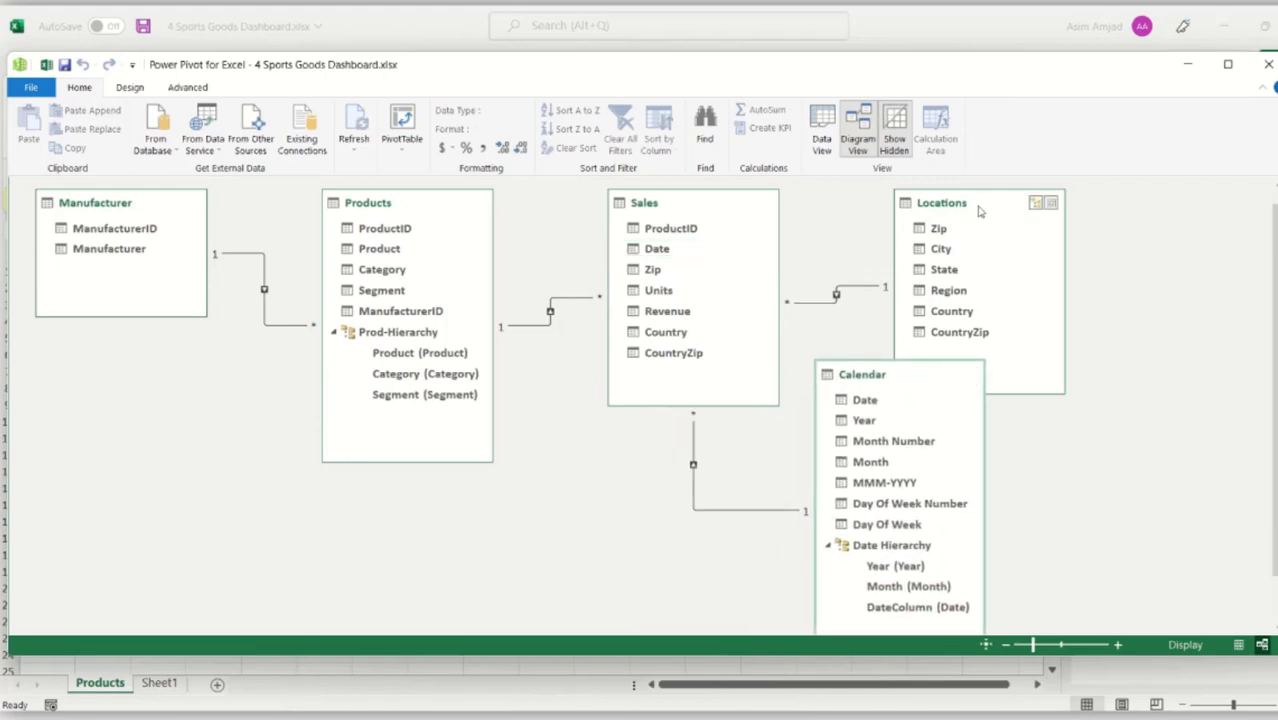
drag(978, 208, 1104, 203)
drag(937, 393, 948, 330)
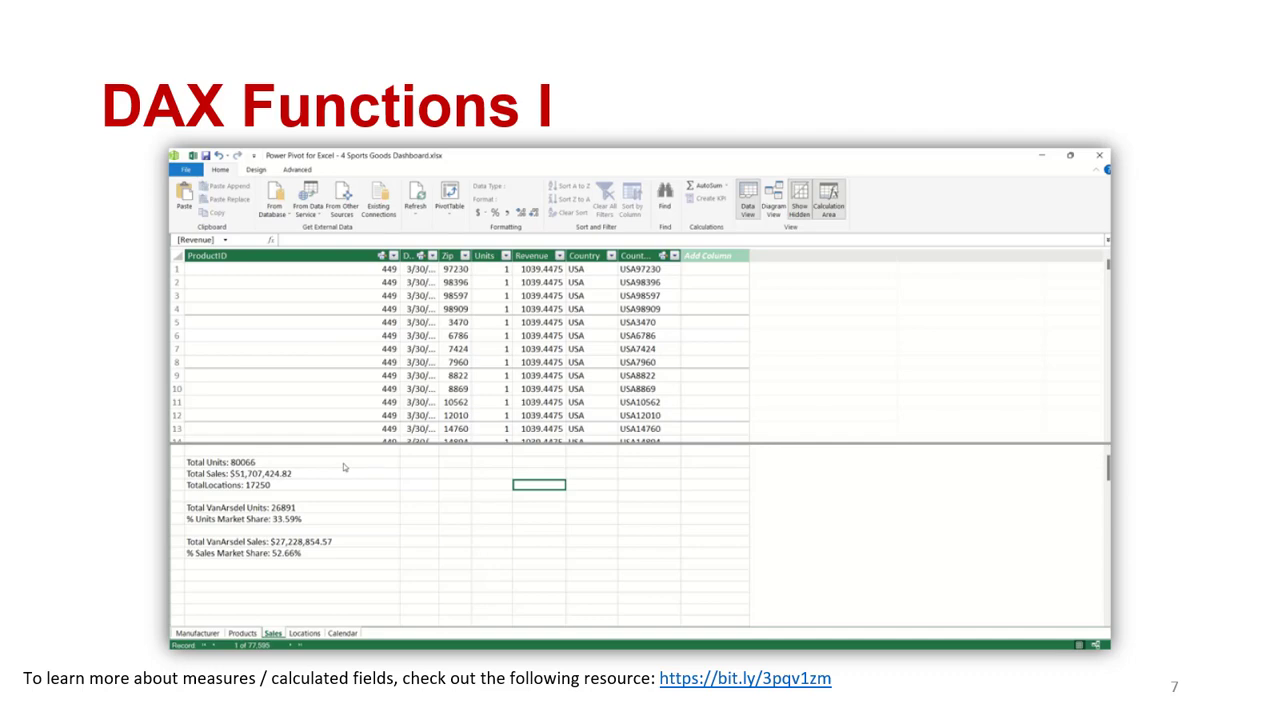
- Examine the formulas of the Total Units, Total Sales and TotalLocations measures in the Sales table
click(342, 462)
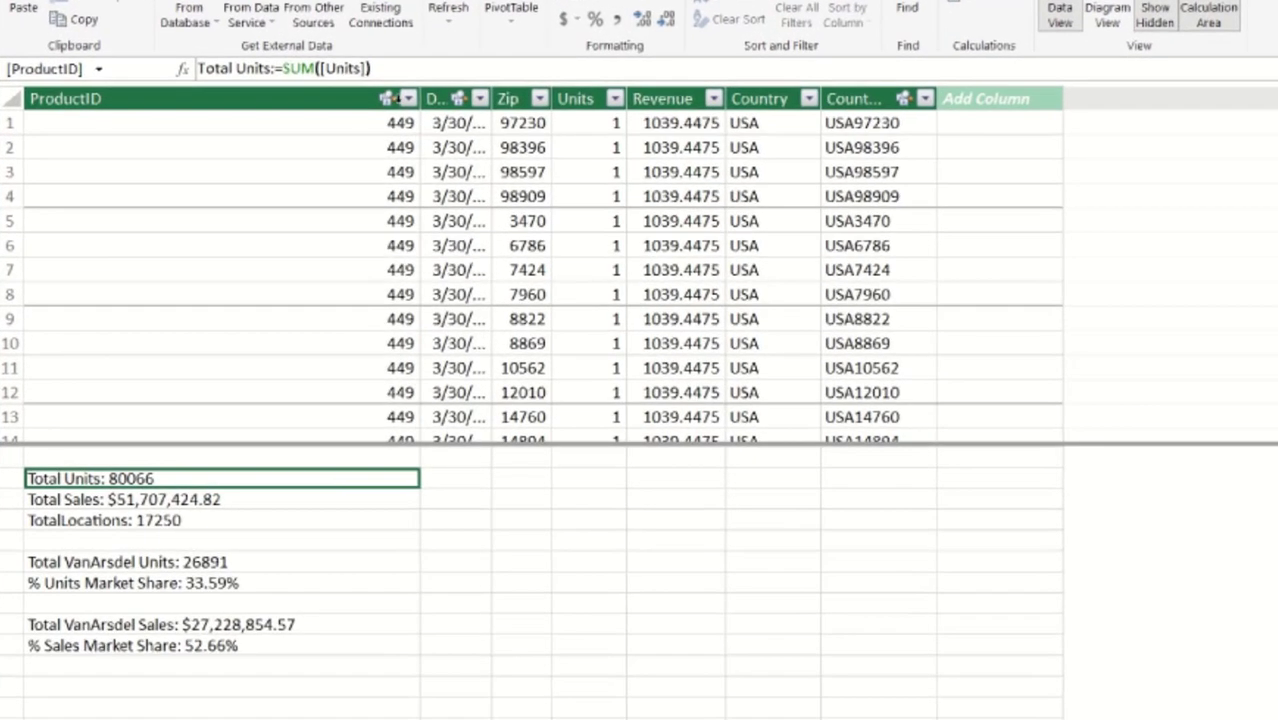
click(401, 67)
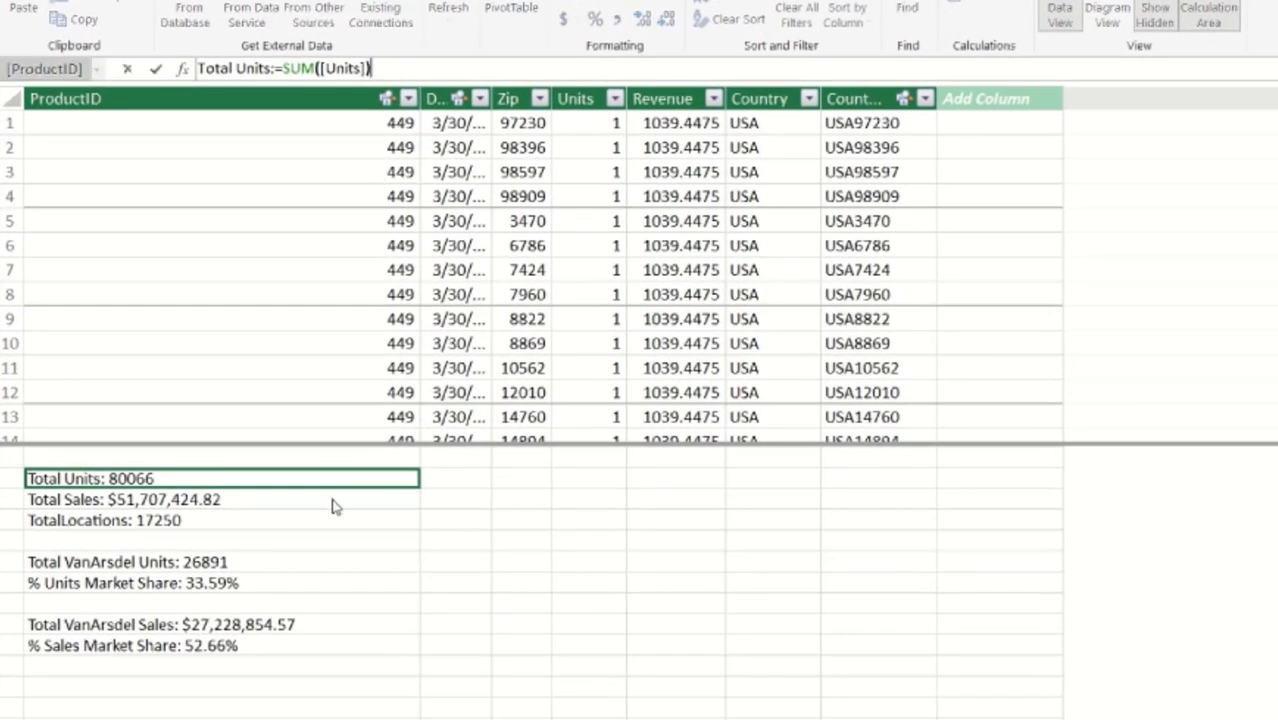
click(335, 504)
click(425, 69)
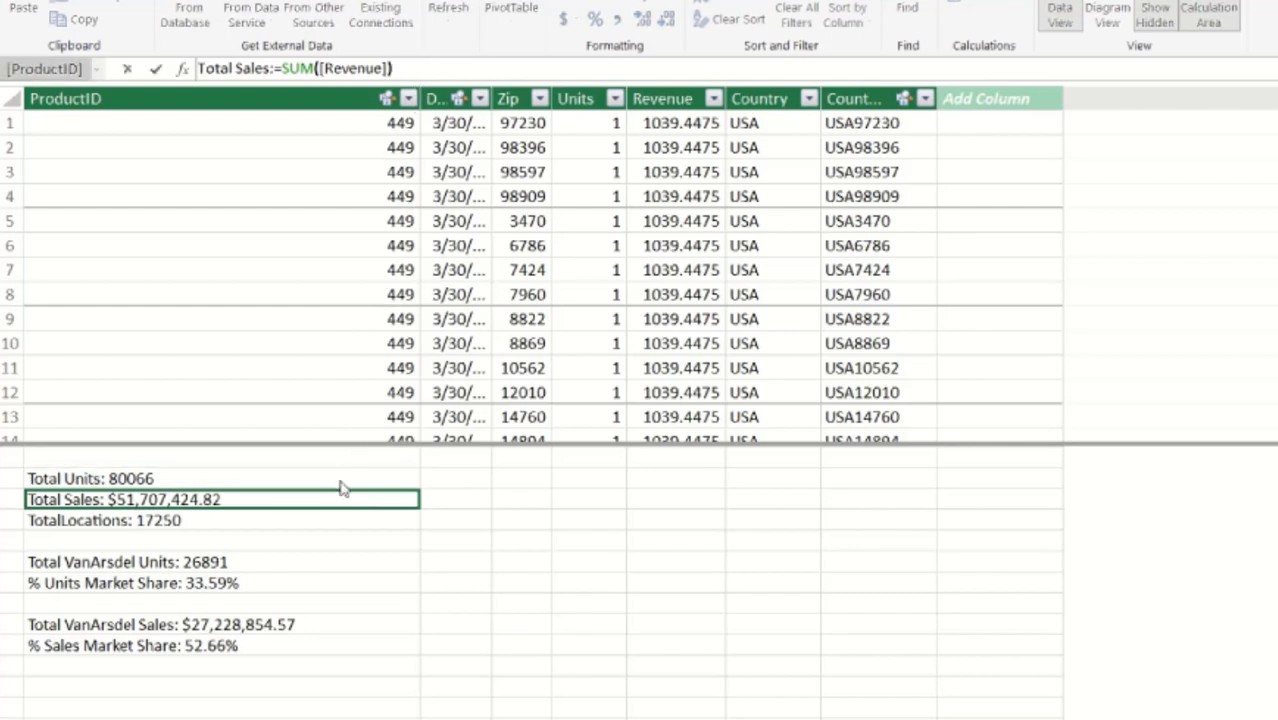
click(330, 527)
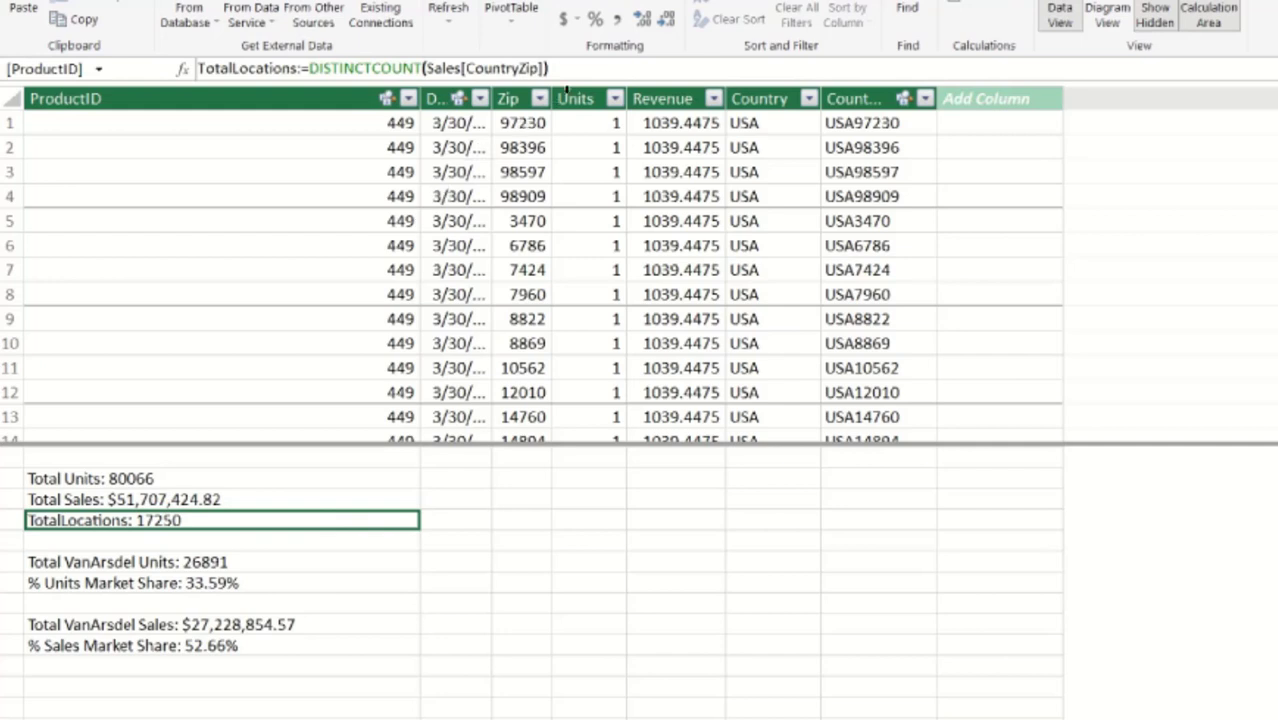
click(590, 70)
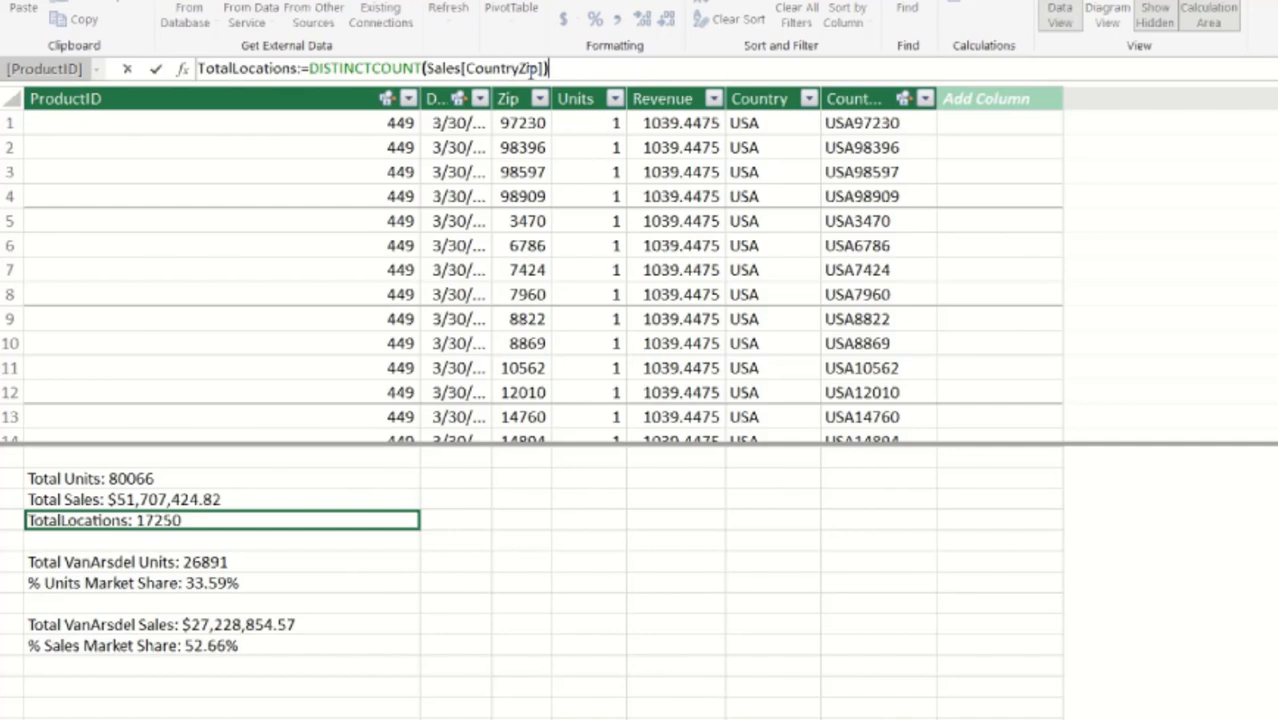
- Examine the formulas of the VanArsdel units and sales measures and of the units and sales market share measures
click(259, 565)
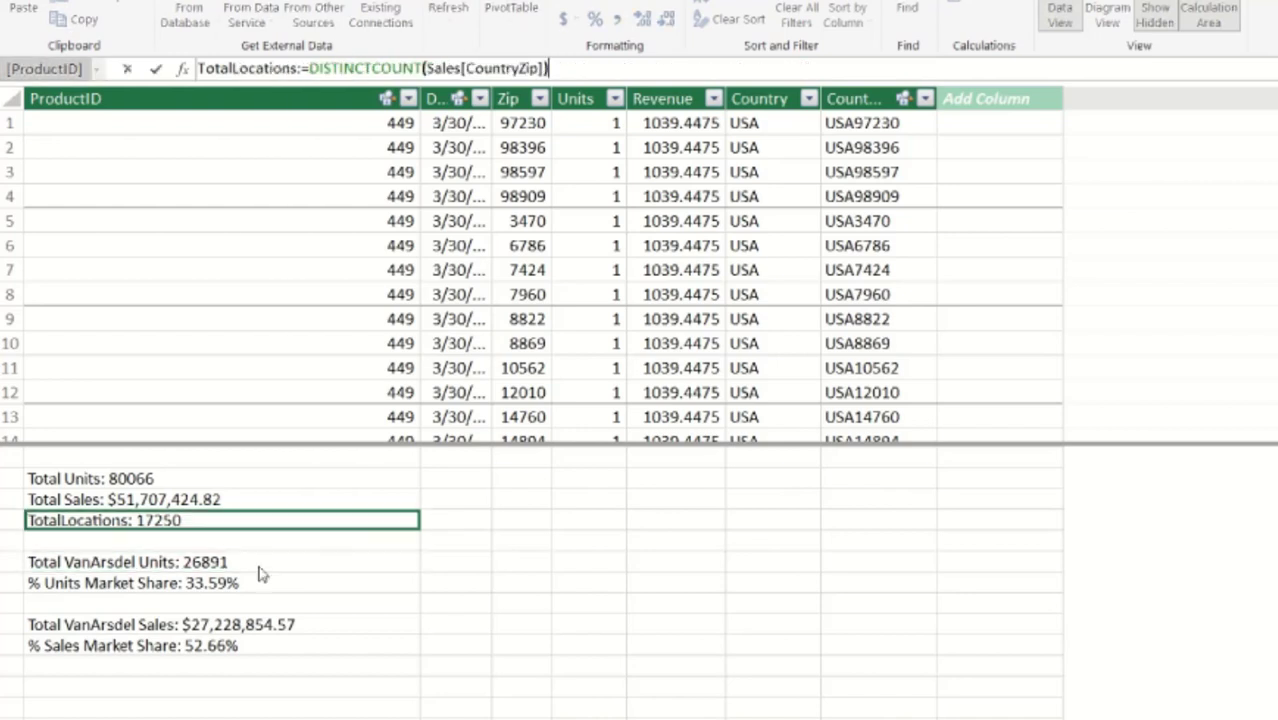
click(259, 570)
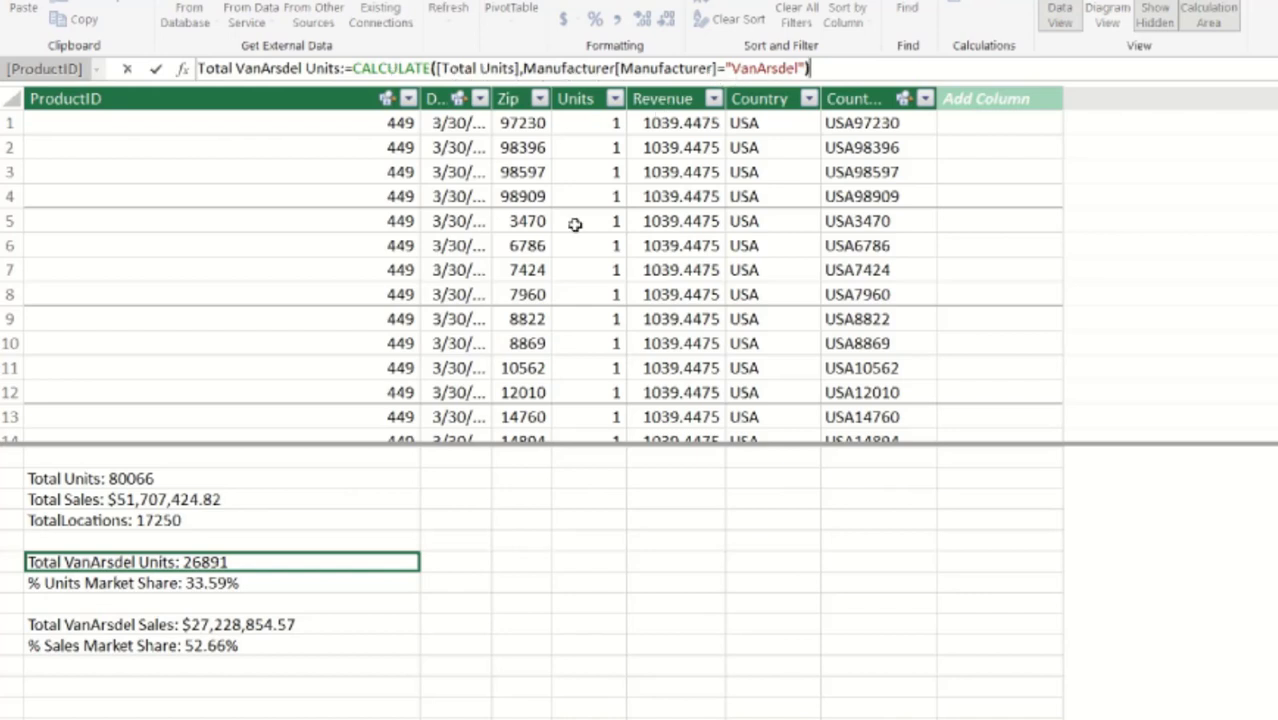
click(313, 585)
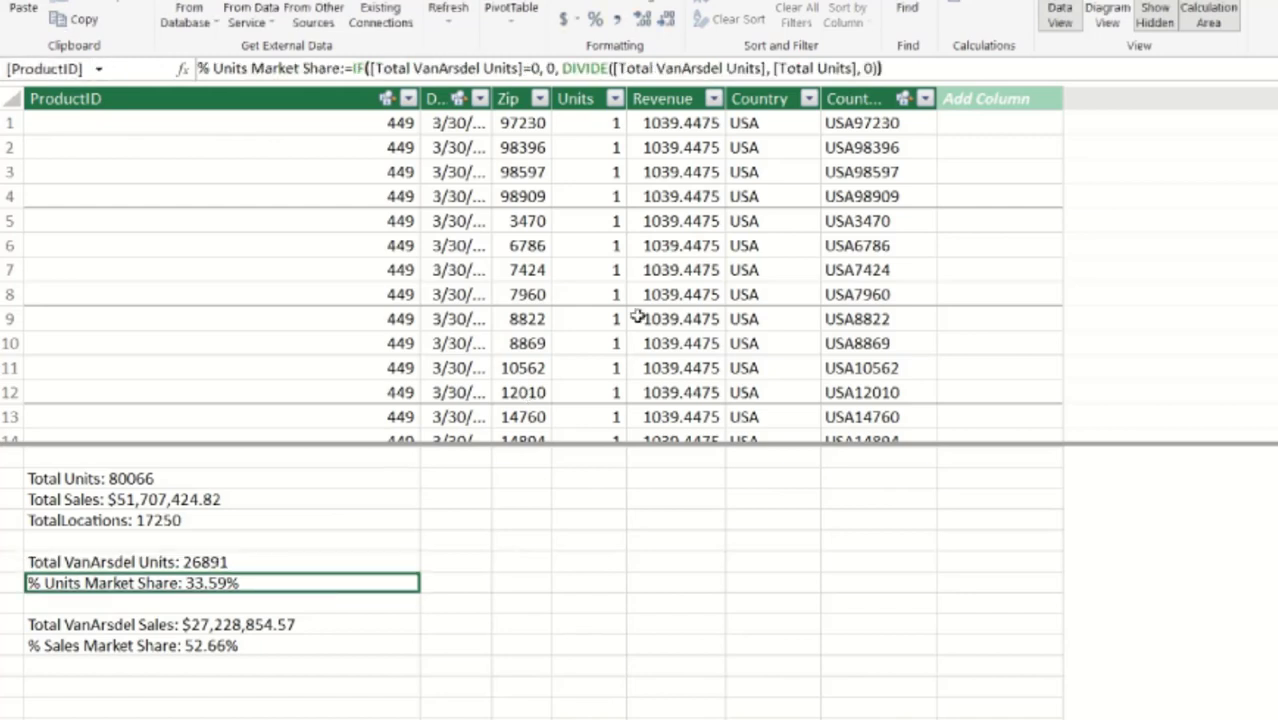
click(918, 69)
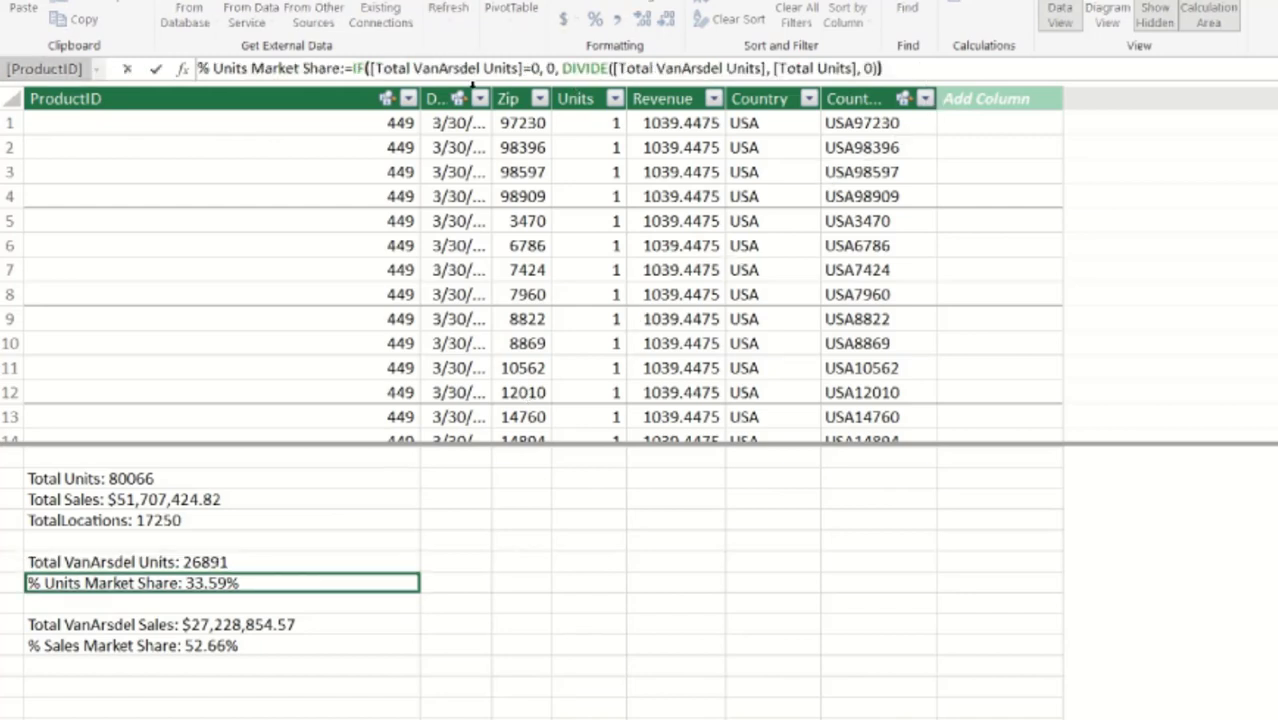
click(576, 68)
click(683, 68)
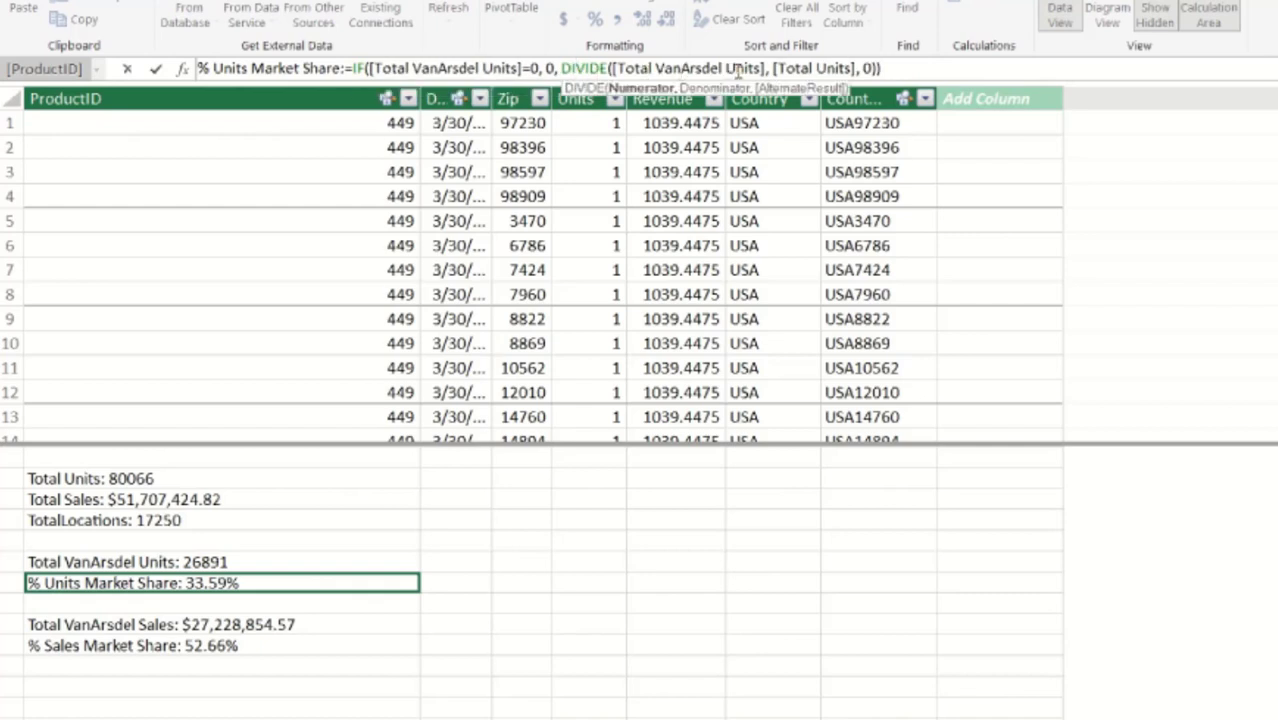
click(812, 68)
key(BackSpace)
click(883, 68)
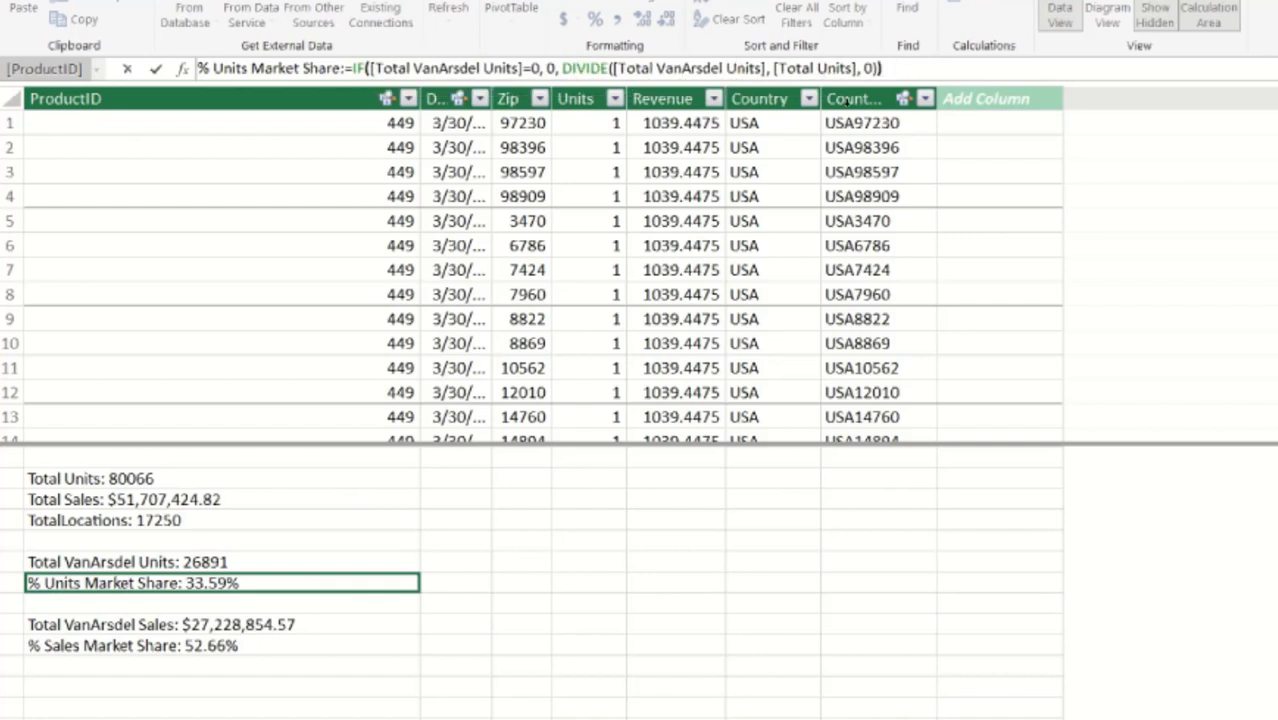
click(347, 631)
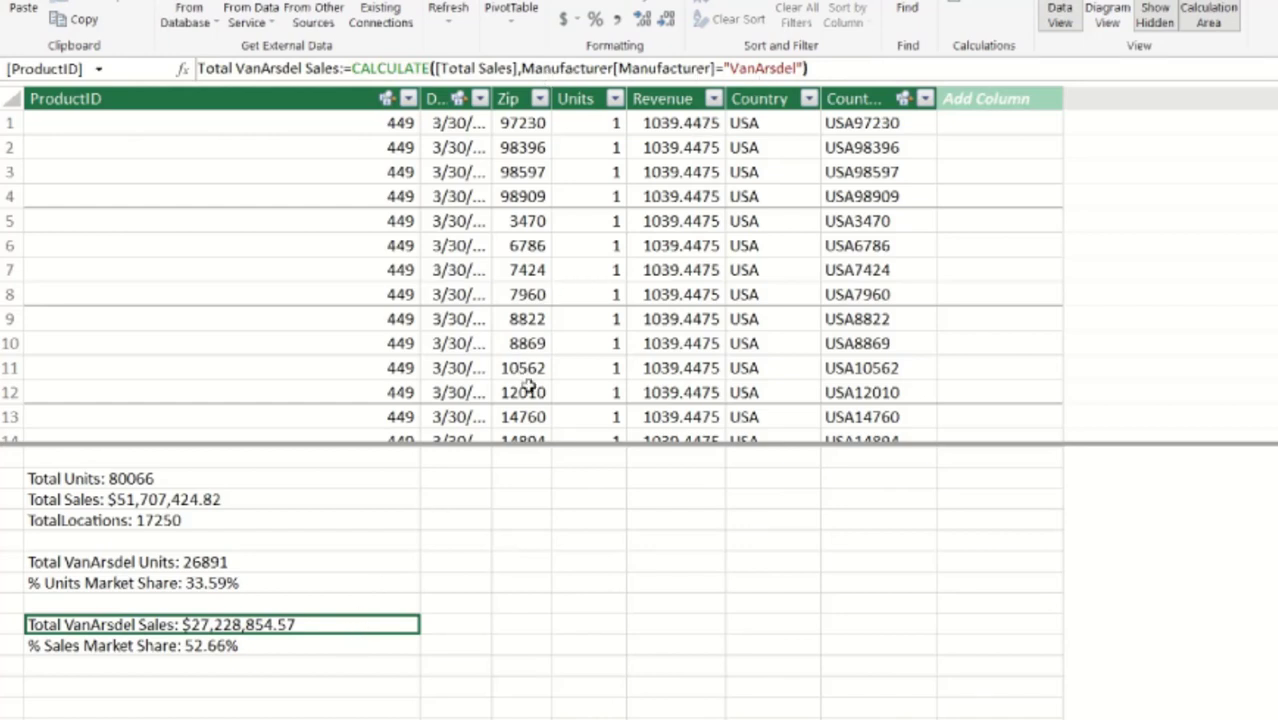
click(289, 646)
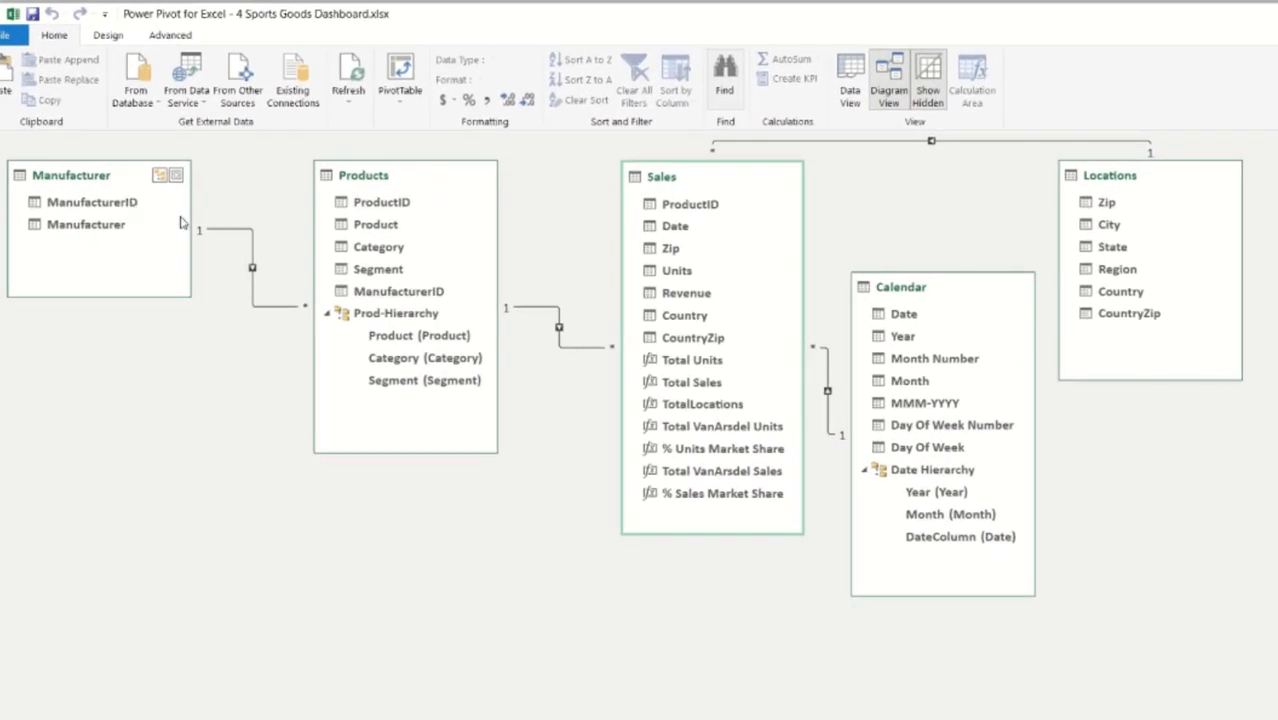
- Hide ManufacturerID in the Manufacturer table and ProductID in the Products table from client tools
click(110, 203)
right_click(110, 203)
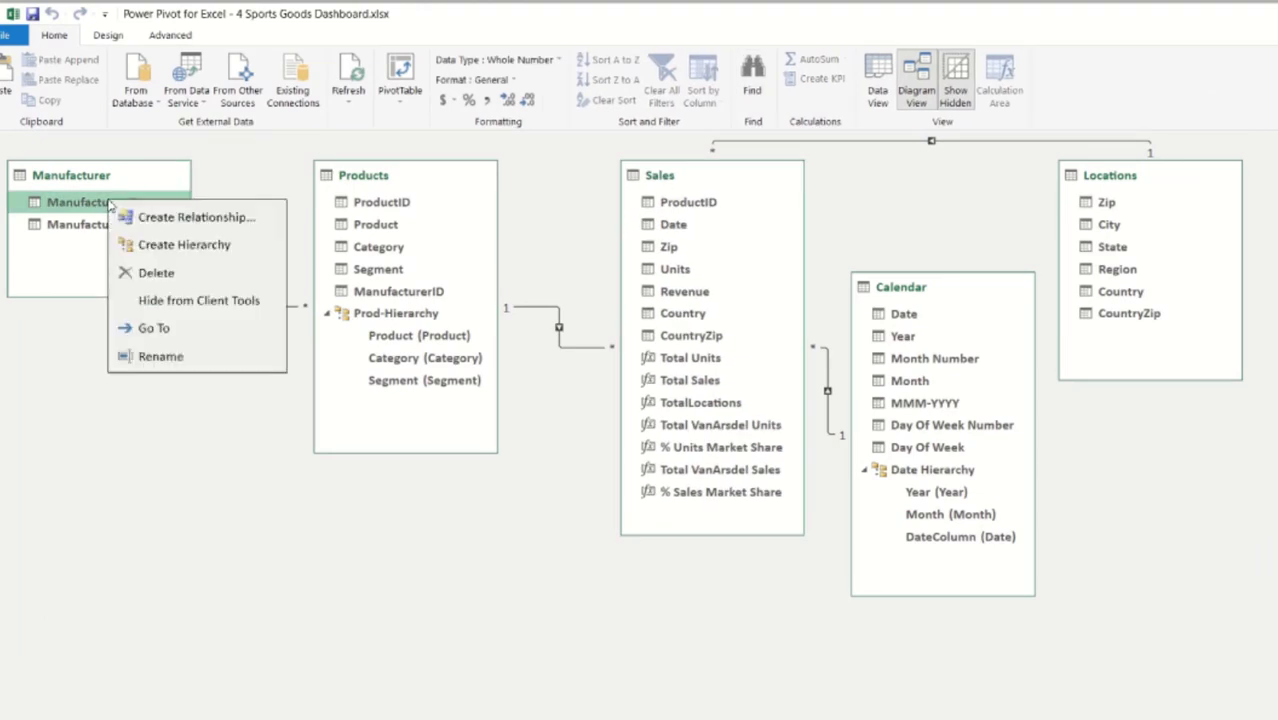
click(160, 301)
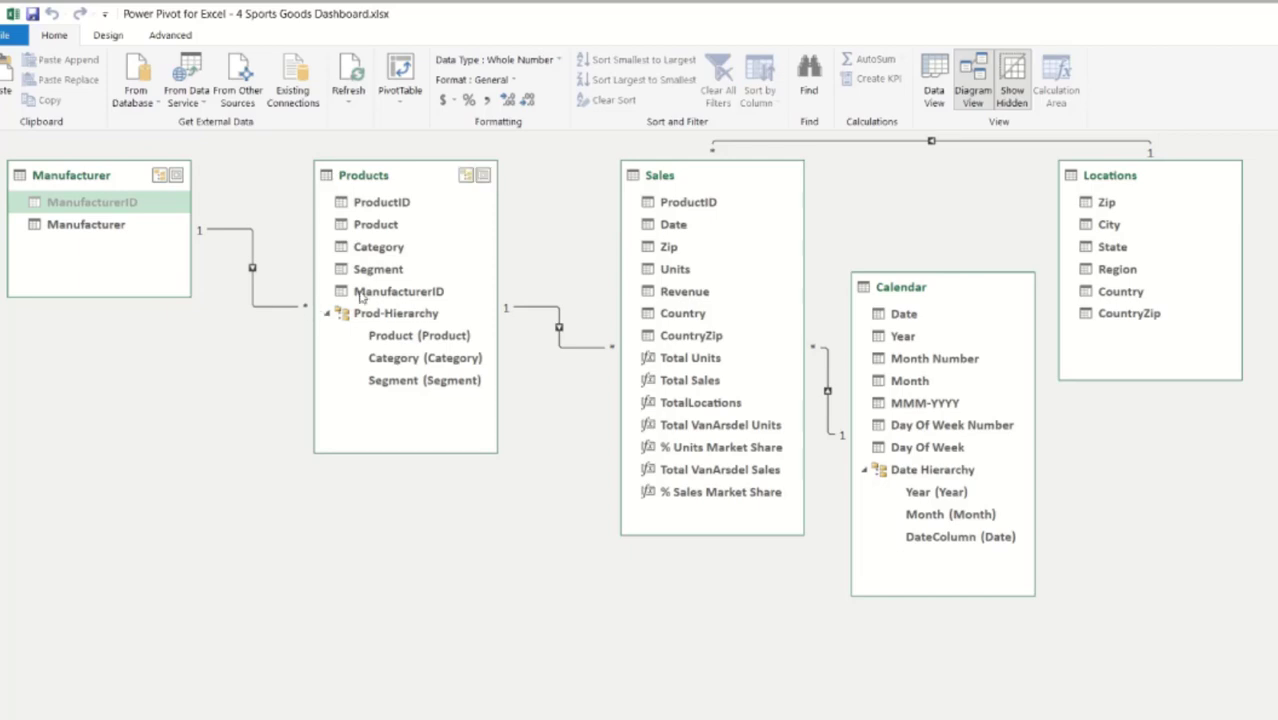
click(704, 206)
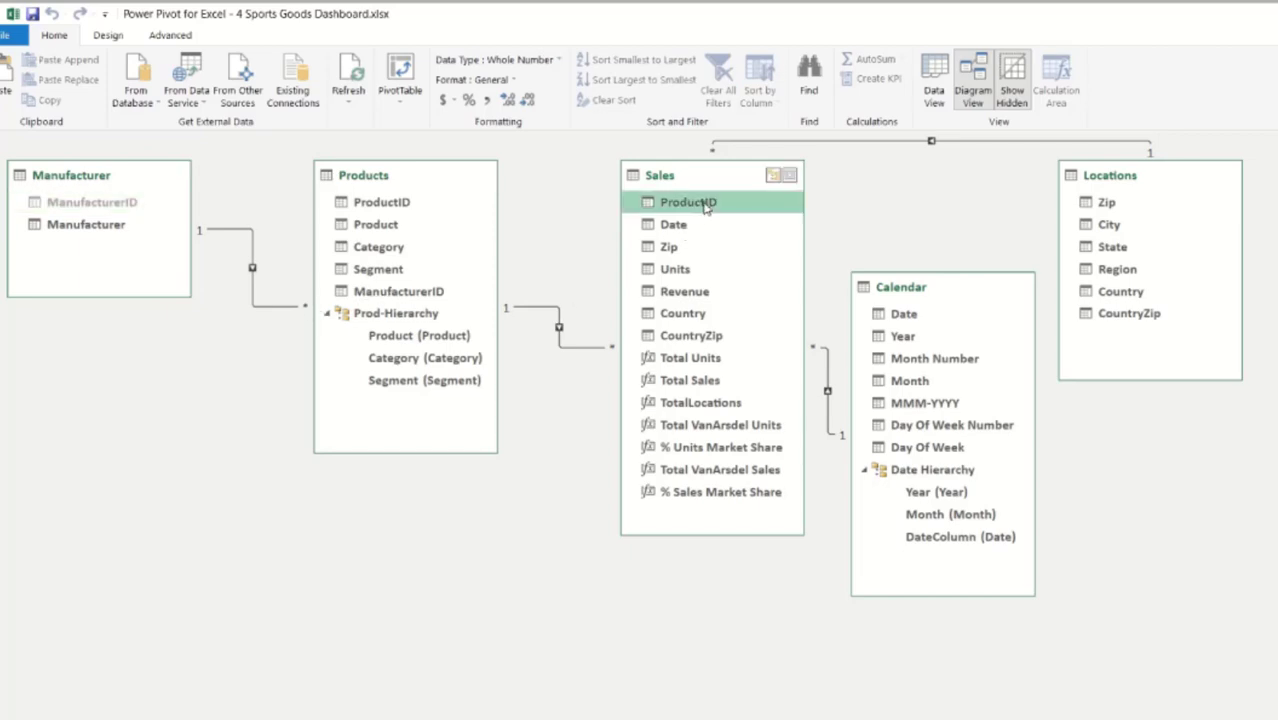
click(383, 206)
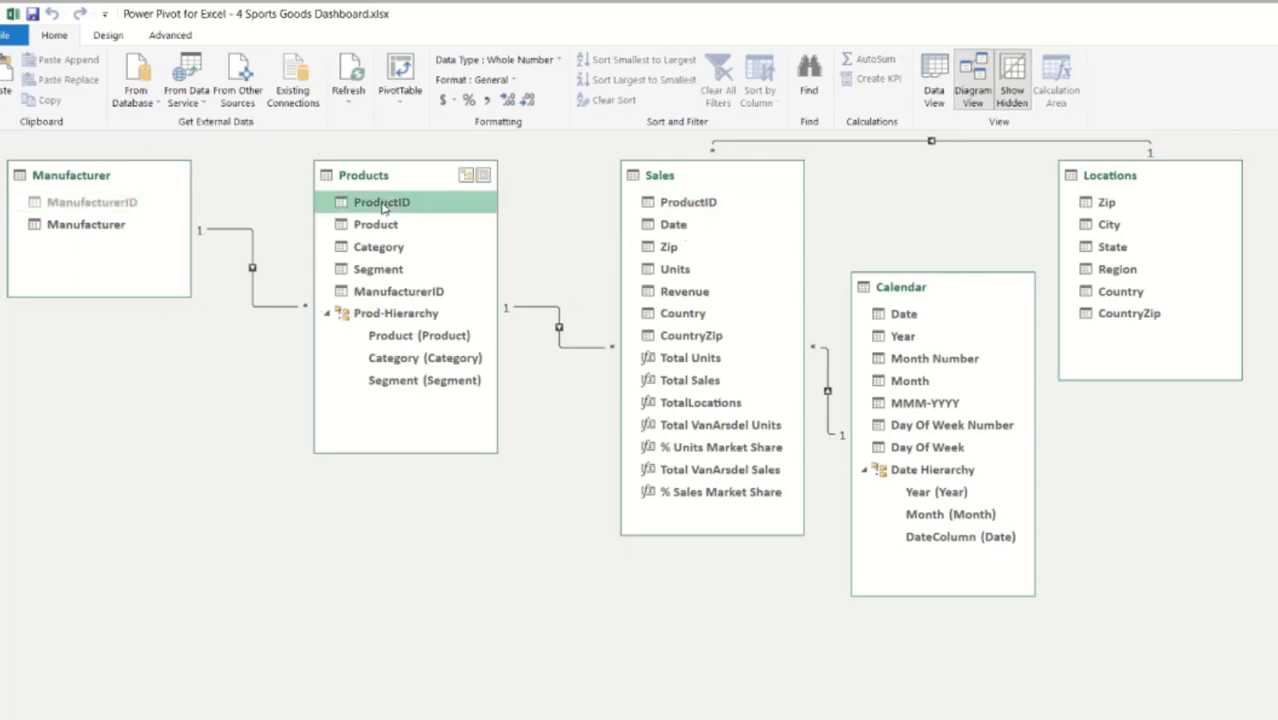
right_click(383, 206)
mouse_move(314, 274)
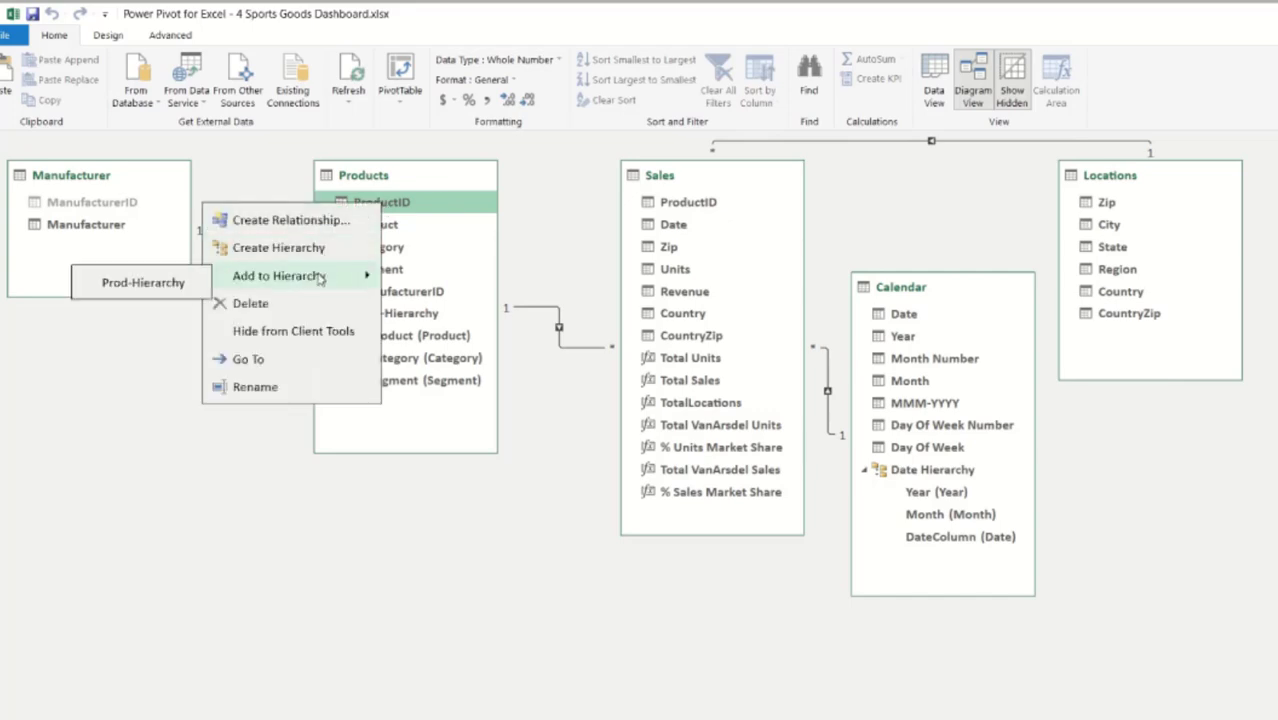
click(300, 331)
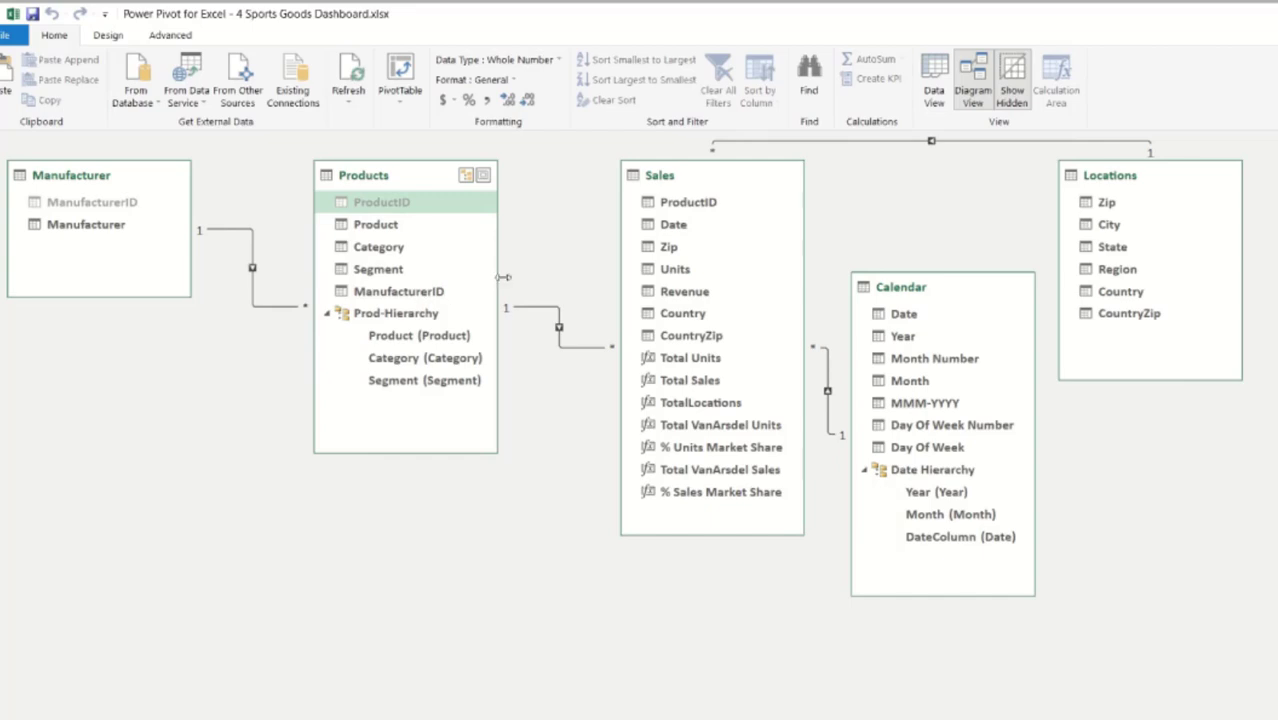
- Hide all Sales columns from ProductID through CountryZip from client tools, leaving the measures available
click(413, 292)
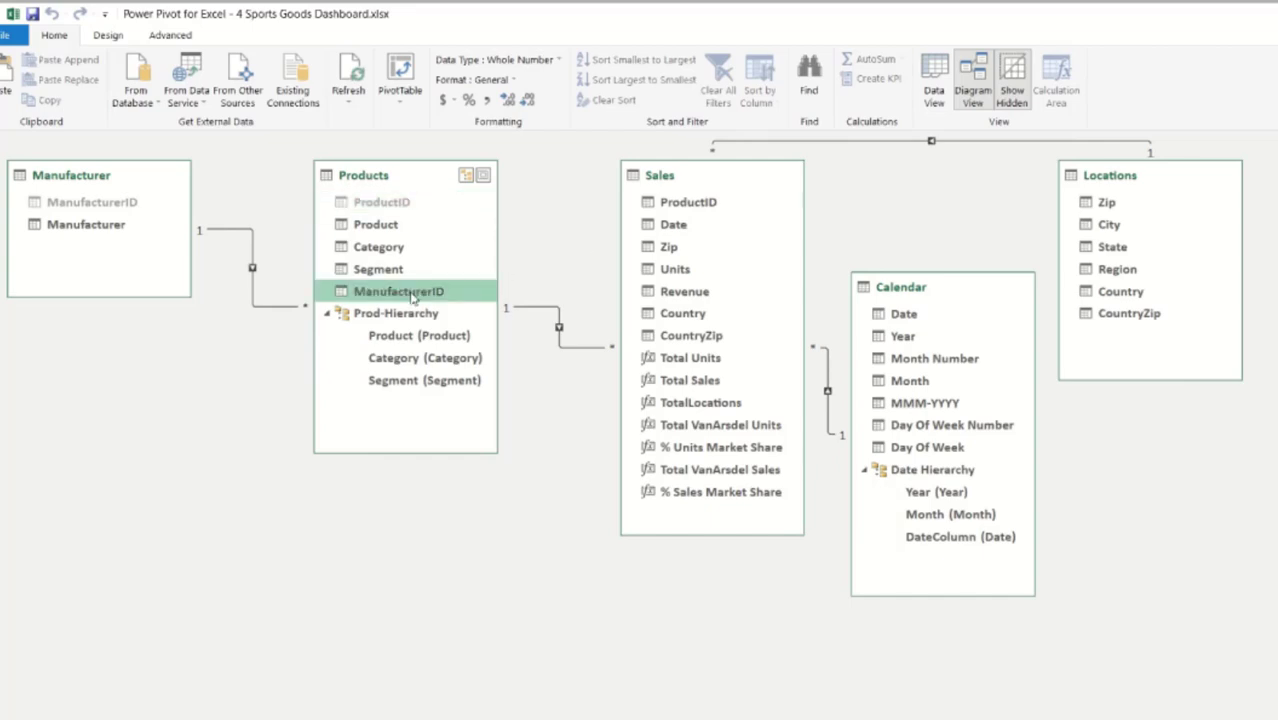
click(671, 205)
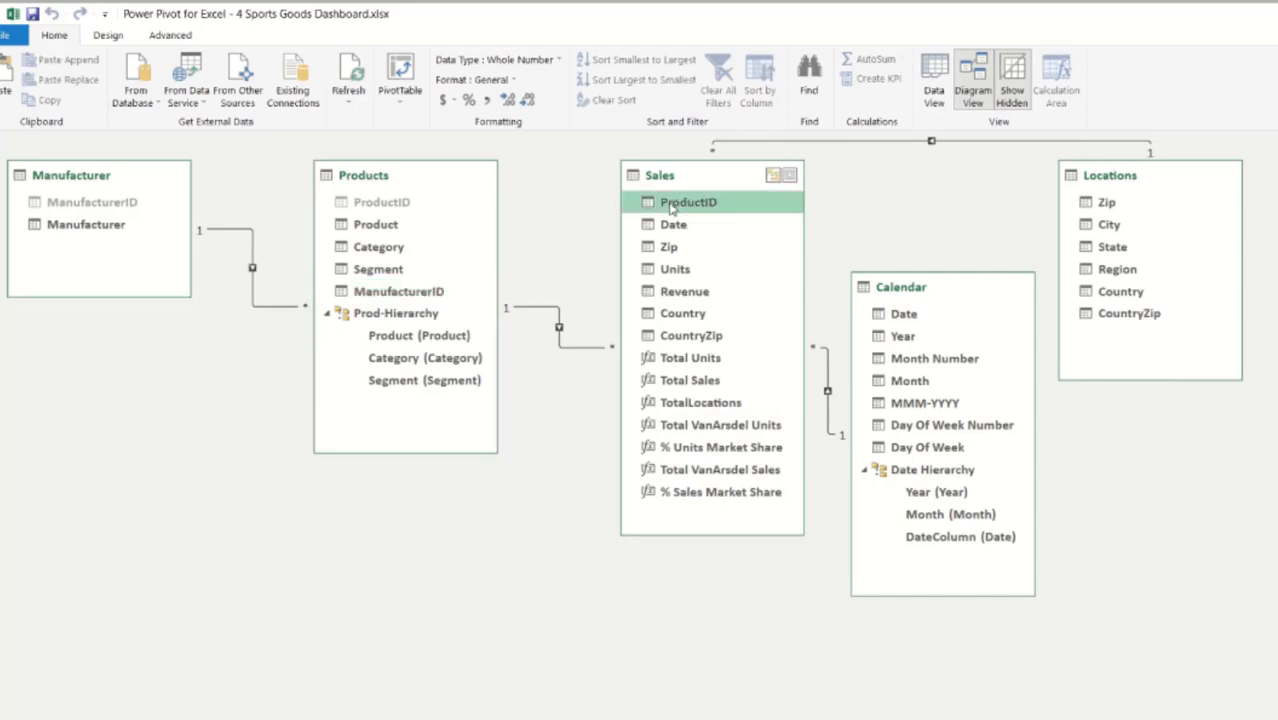
shift+click(692, 338)
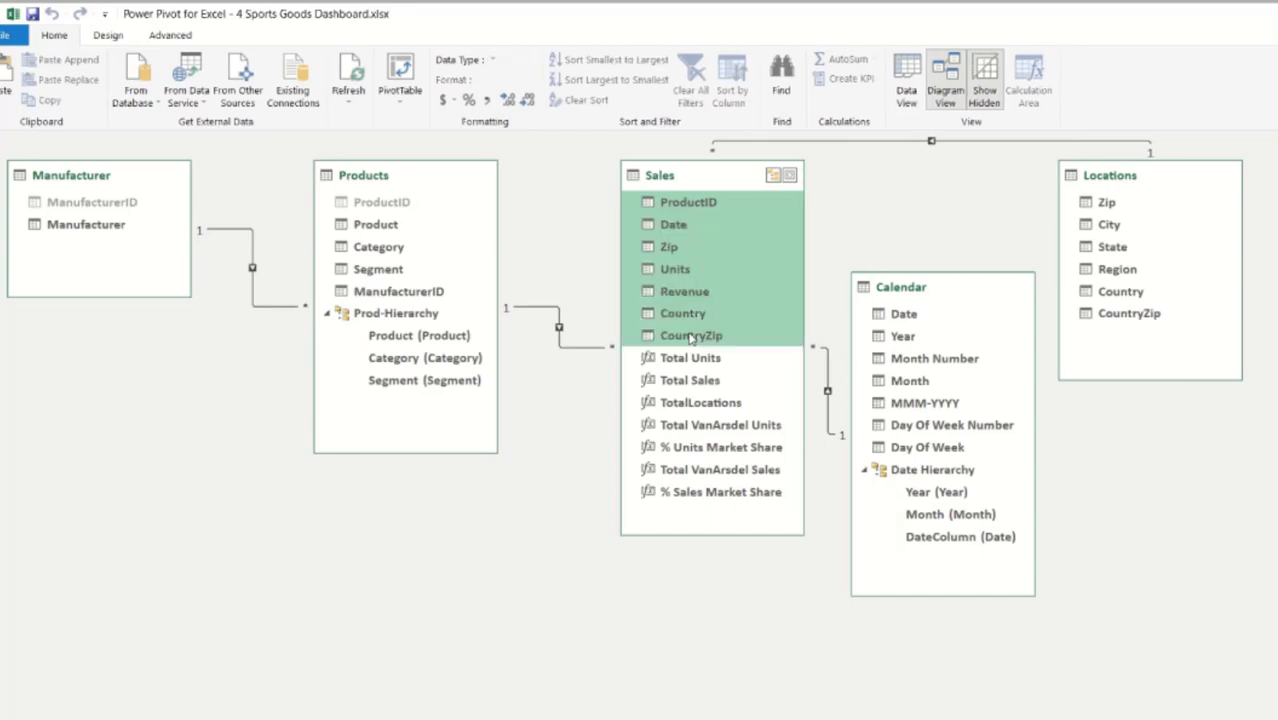
right_click(690, 270)
click(628, 313)
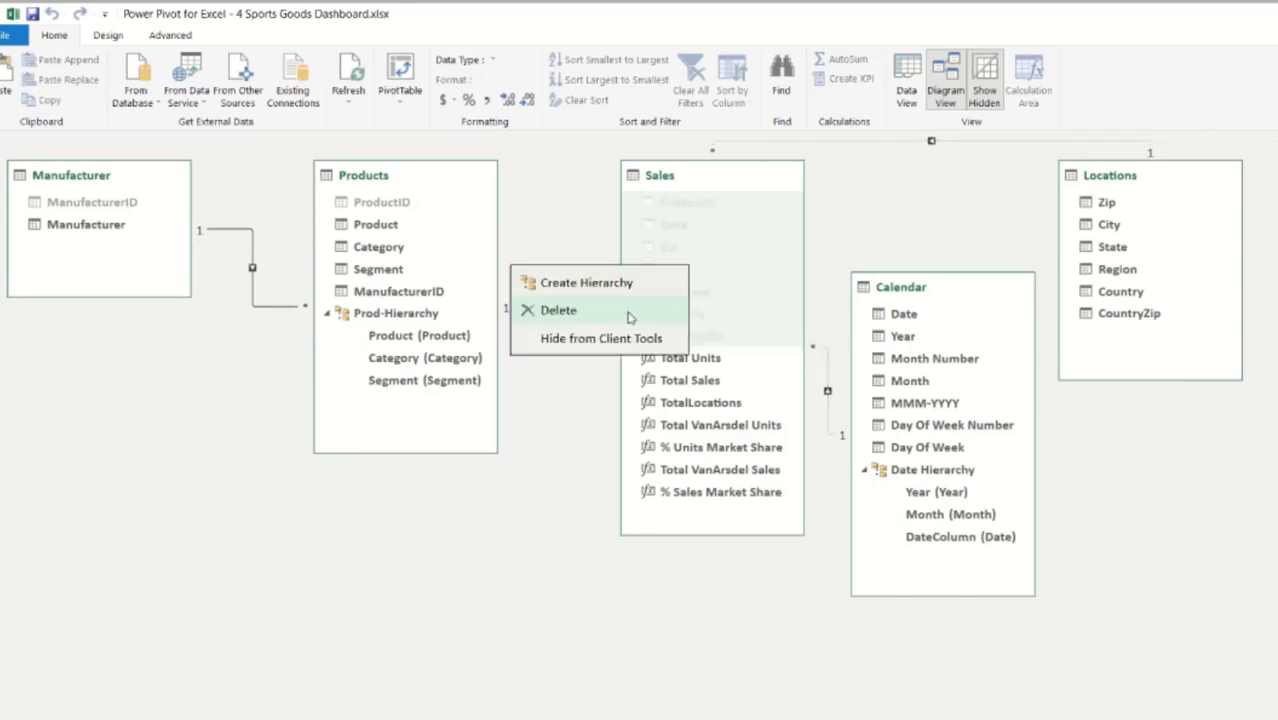
click(628, 340)
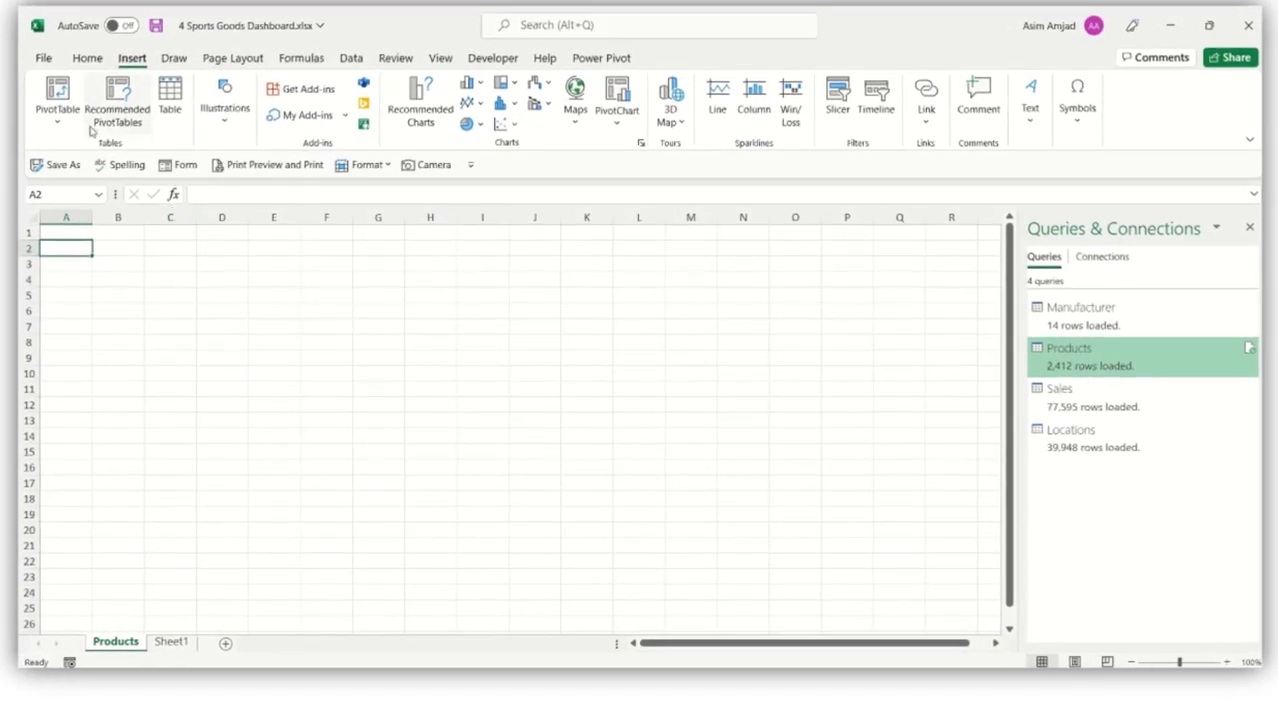
- In the Excel workbook, insert a PivotTable from the Data Model at cell A2 of the Products sheet and expand its Sales fields
click(57, 112)
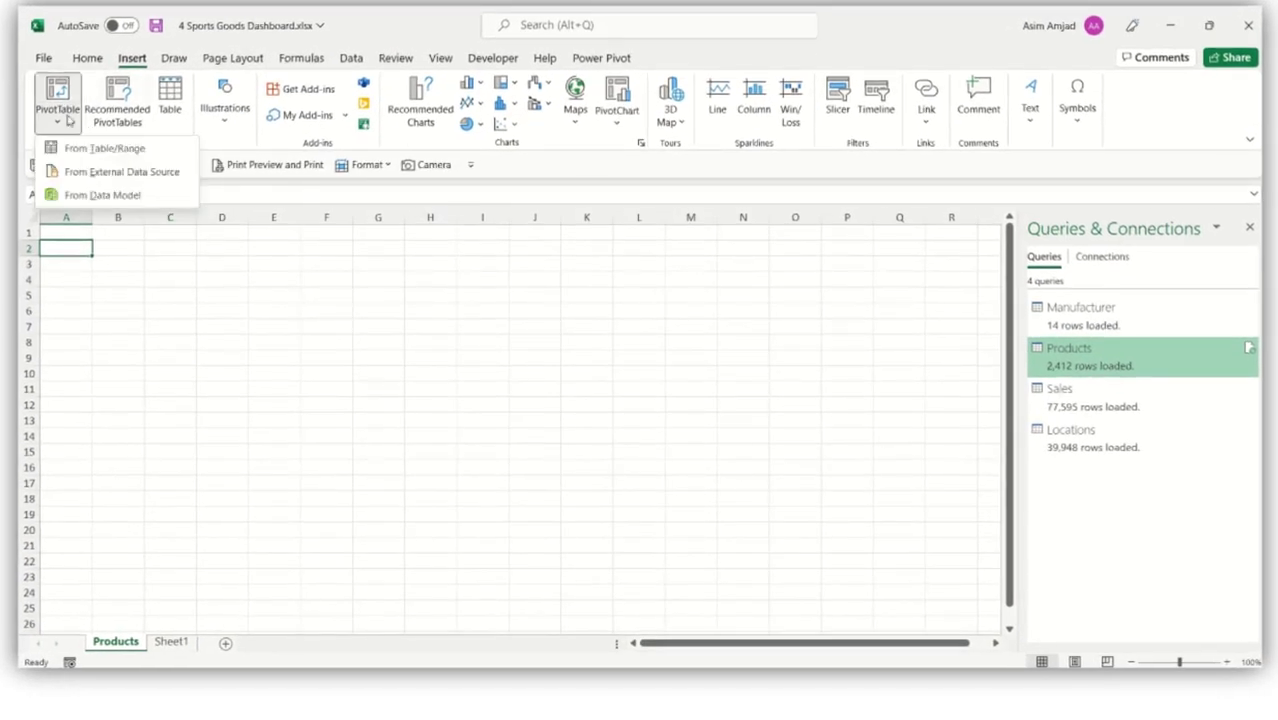
click(80, 195)
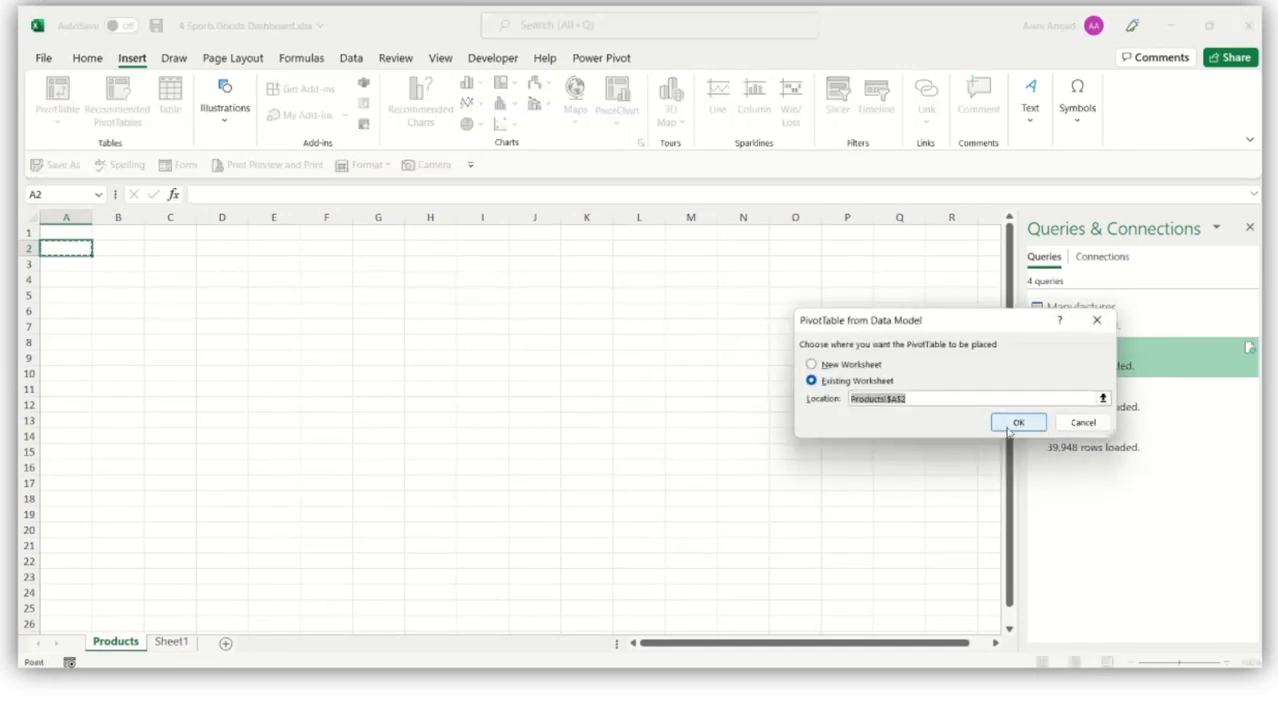
click(1017, 423)
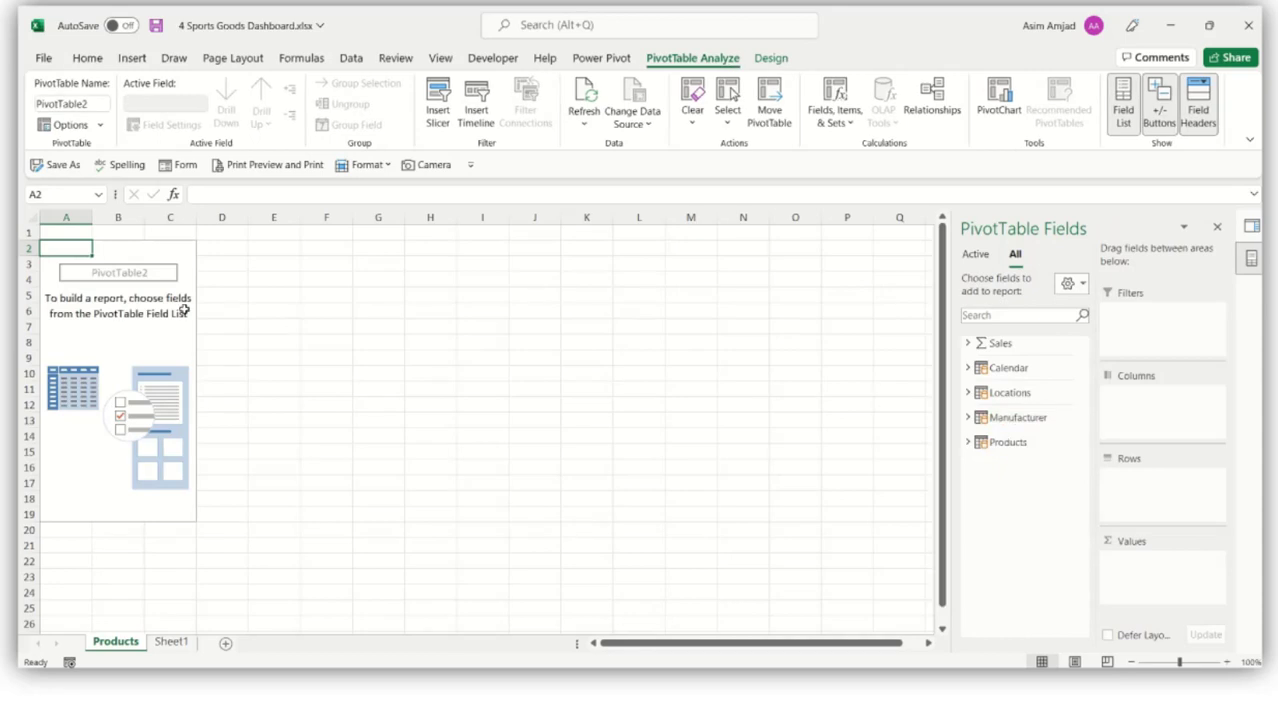
click(968, 343)
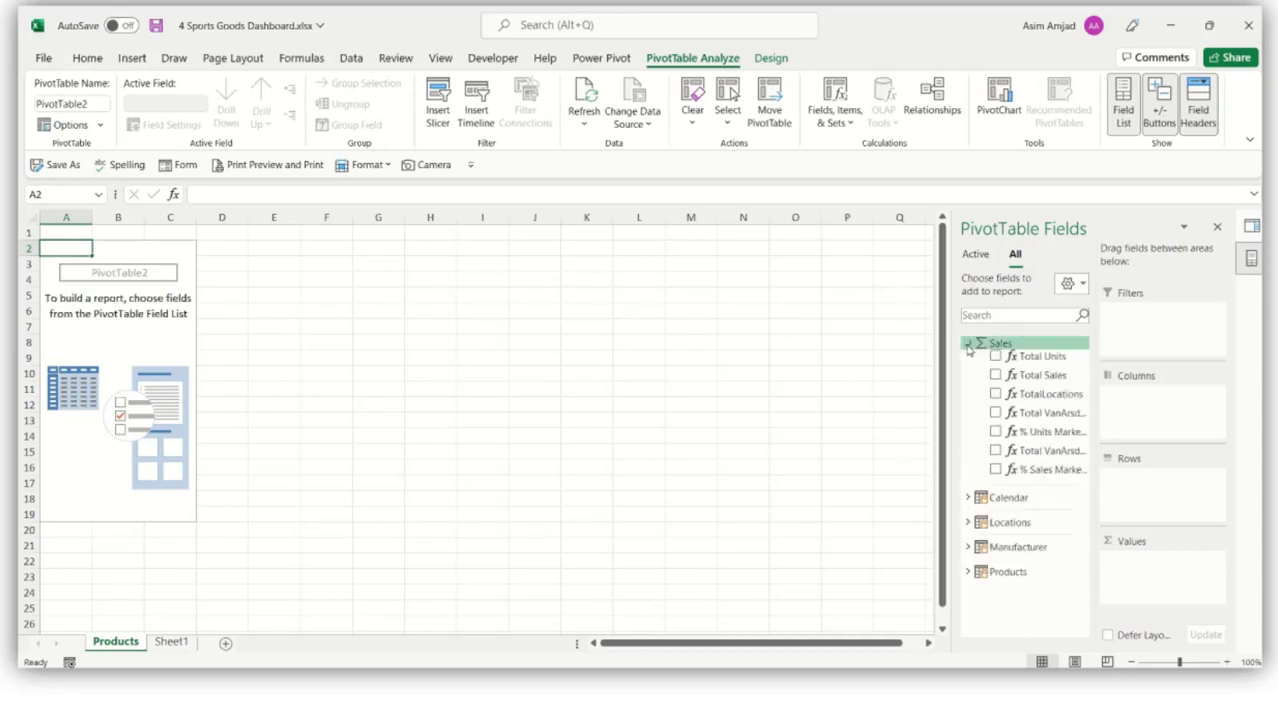
- Widen the PivotTable field list and expand the Calendar, Locations, Manufacturer and Products tables to examine the fields available alongside the Sales measures
drag(947, 360, 916, 365)
click(934, 498)
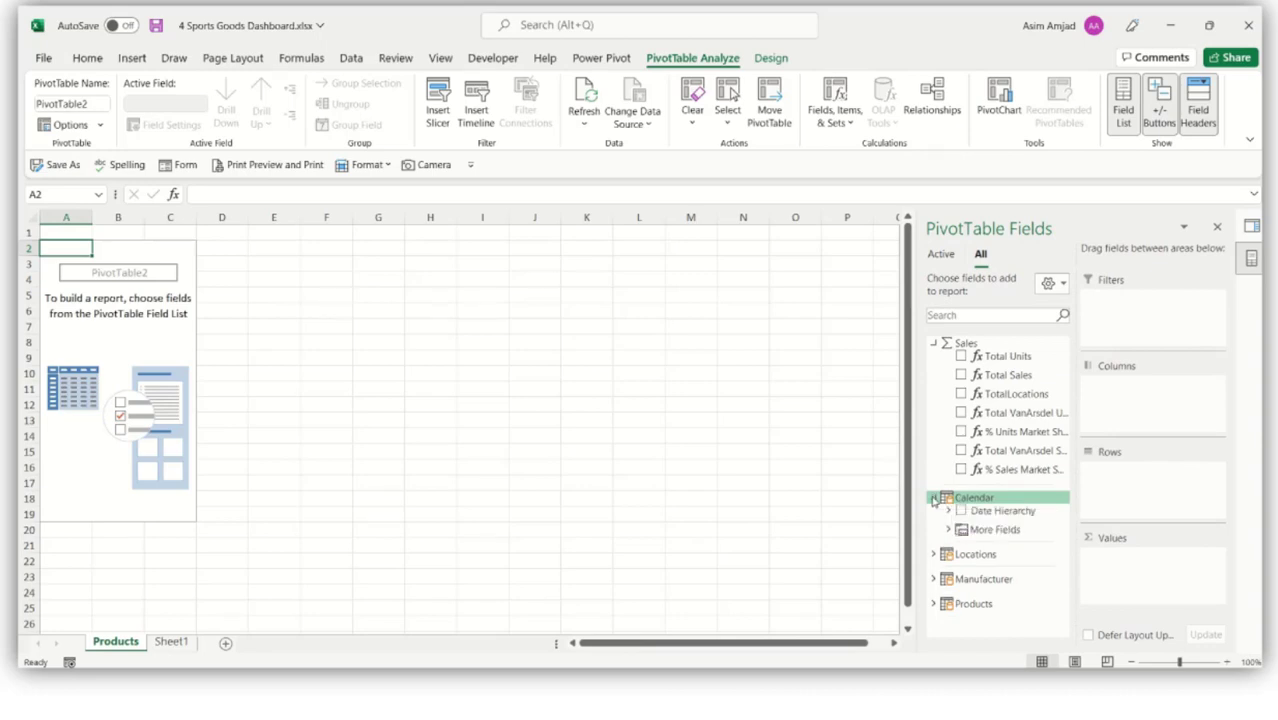
click(933, 554)
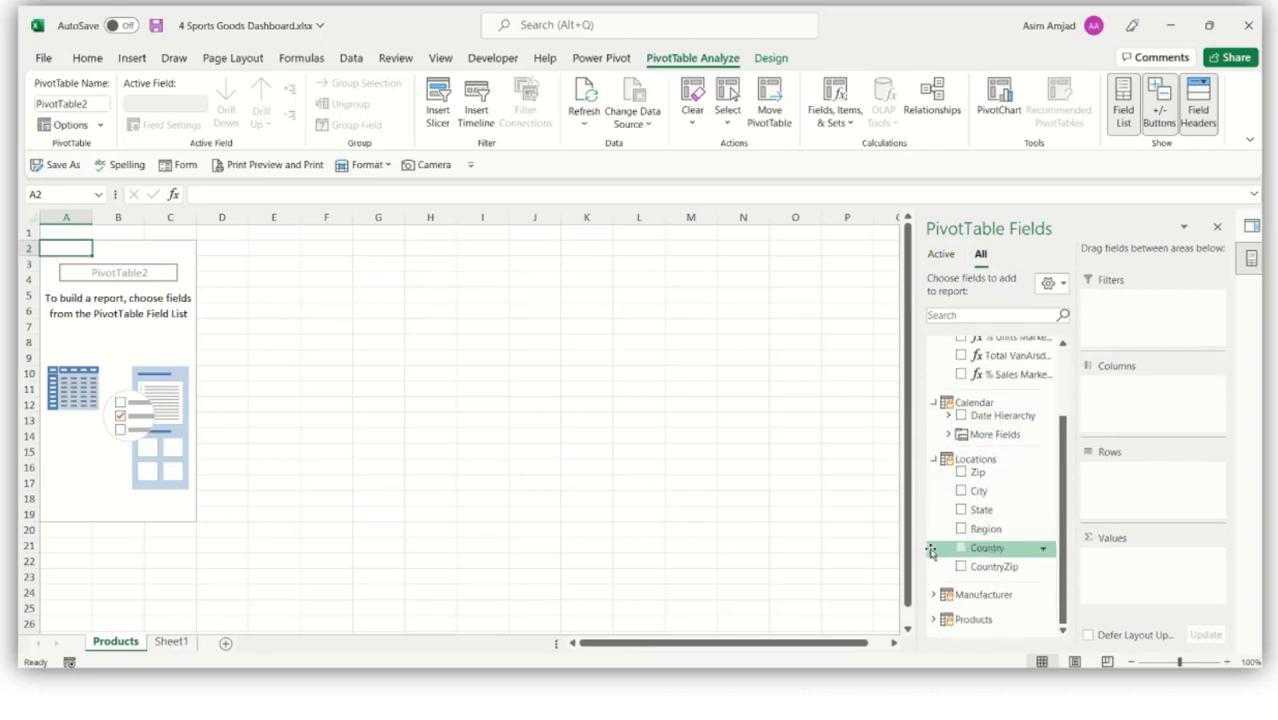
click(934, 596)
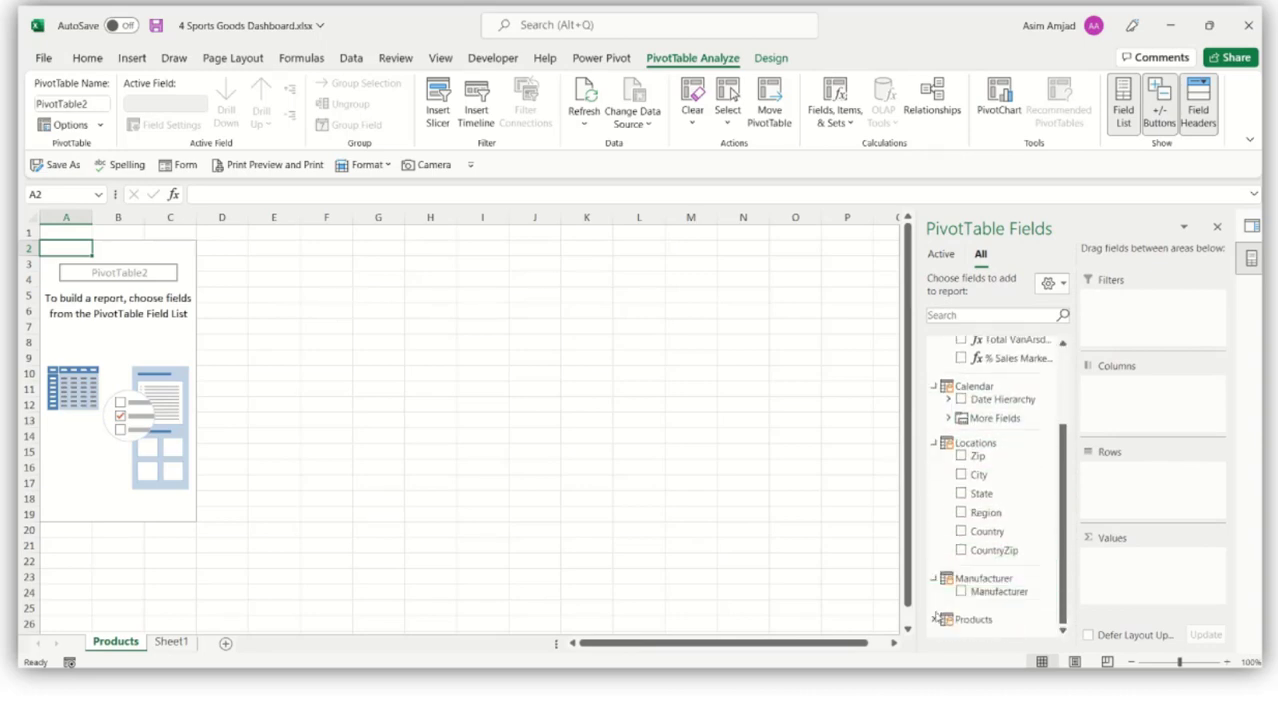
click(934, 619)
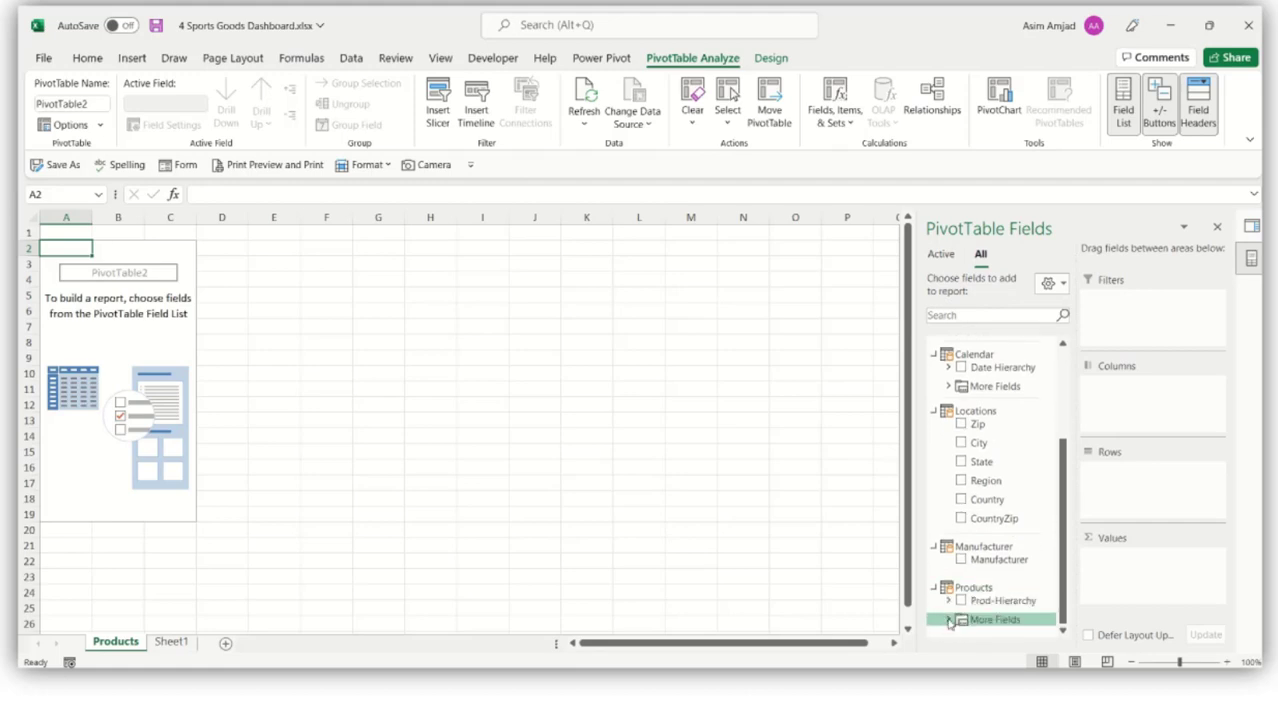
click(950, 620)
scroll(1032, 450, up, 3)
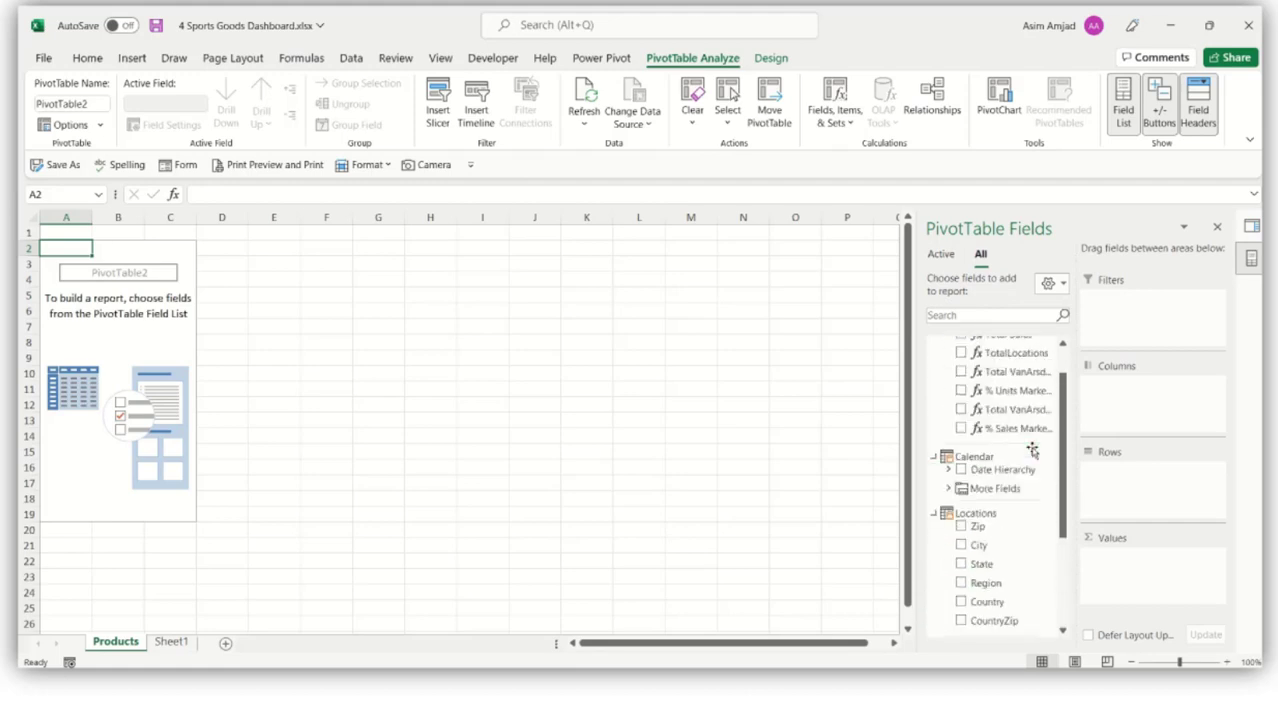
scroll(1032, 445, up, 2)
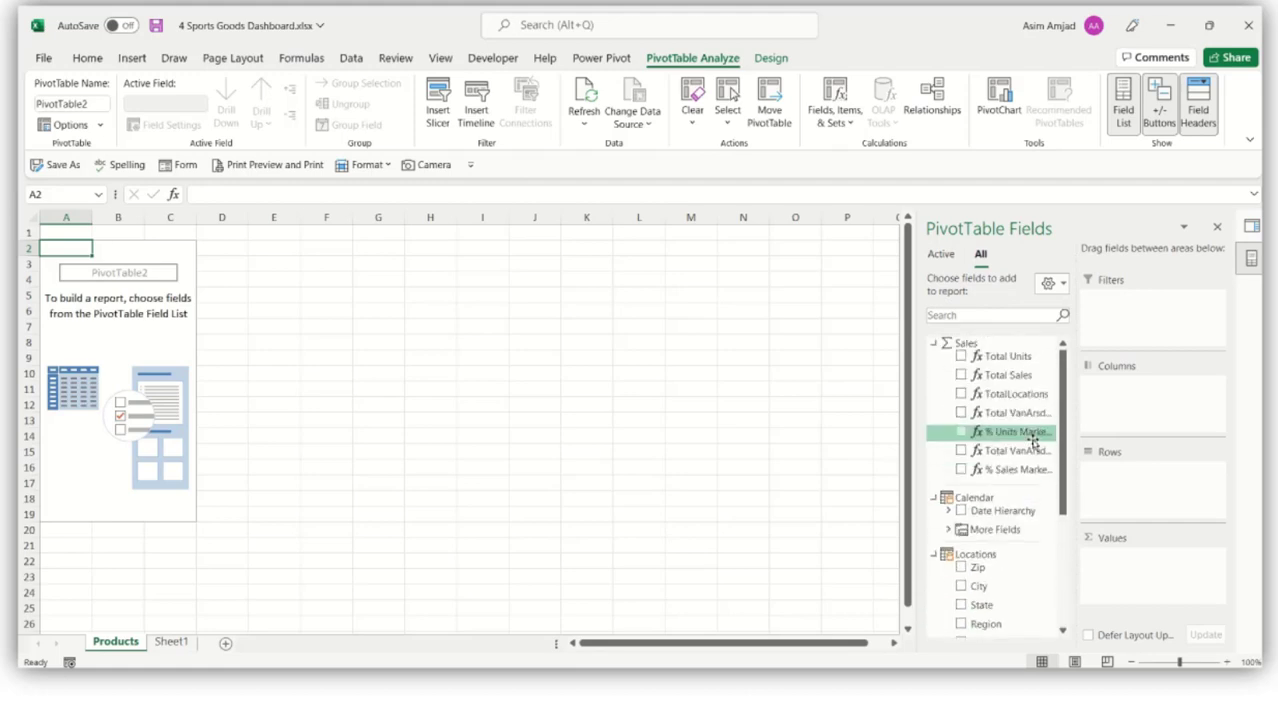
click(757, 341)
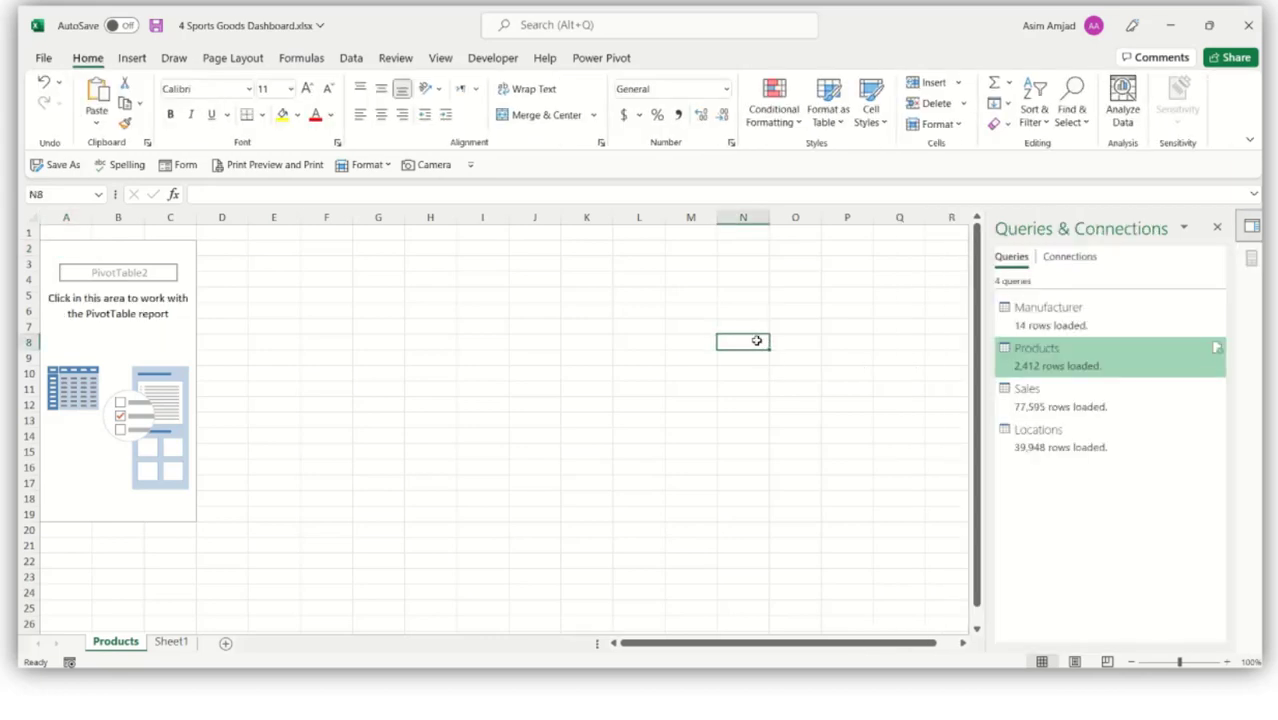